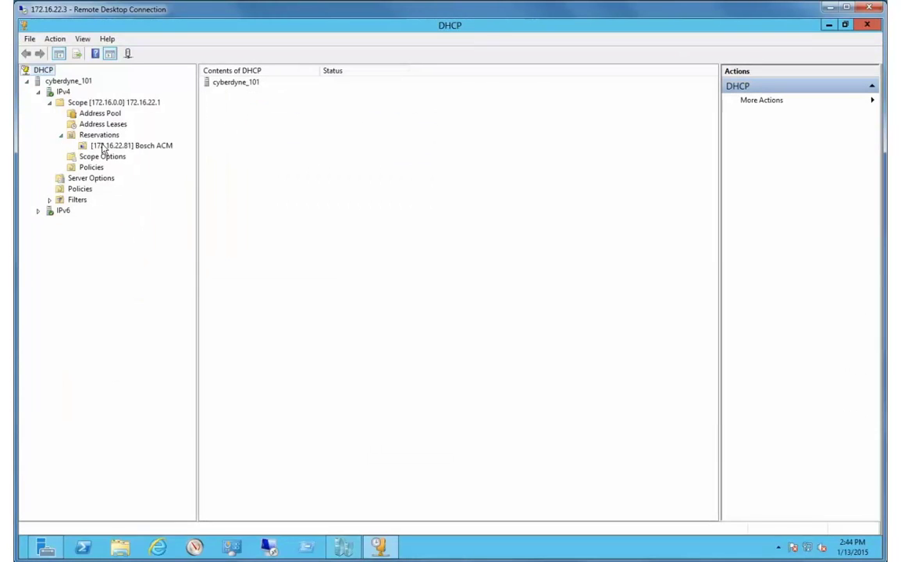
# Examine the MAC address in the properties of the Bosch ACM DHCP reservation.
pyautogui.click(102, 147)
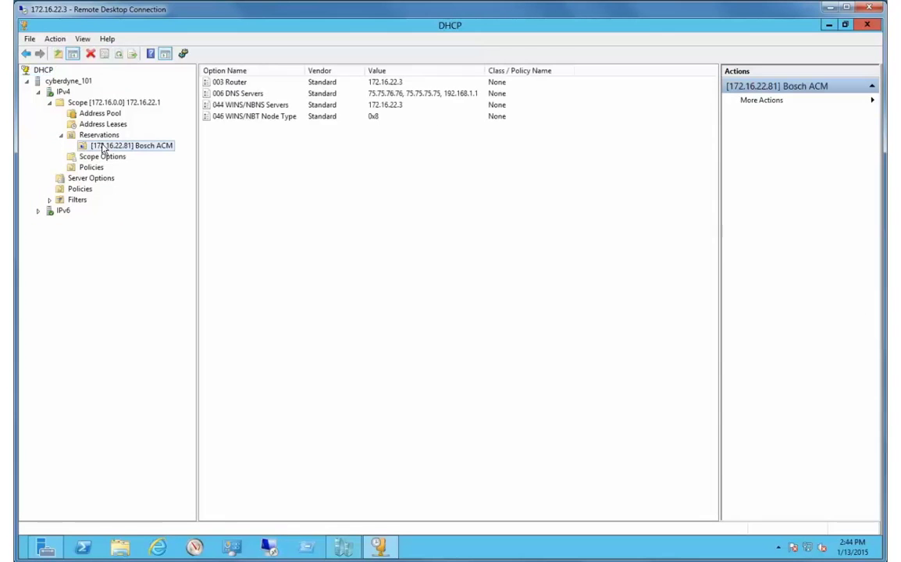
pyautogui.rightClick(104, 148)
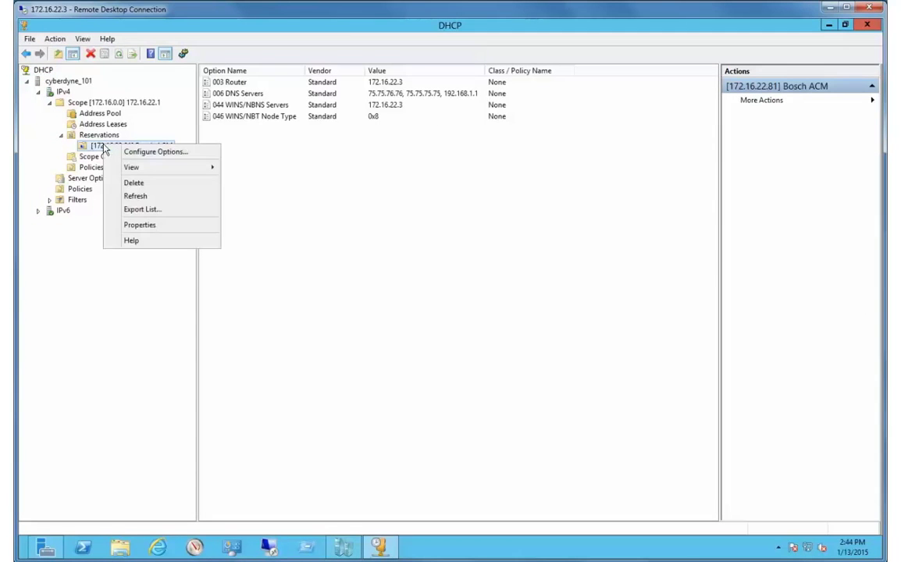
pyautogui.click(139, 225)
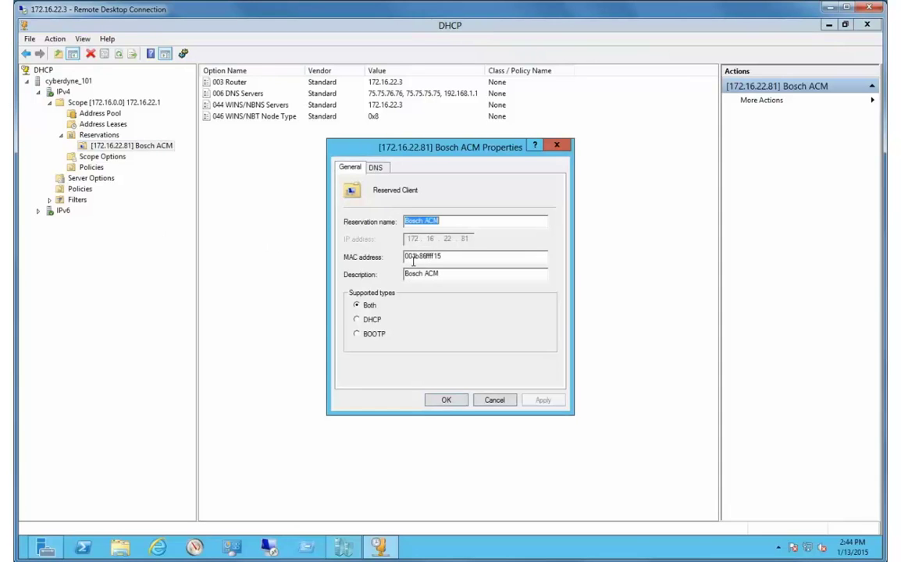
pyautogui.moveTo(441, 258); pyautogui.dragTo(388, 266)
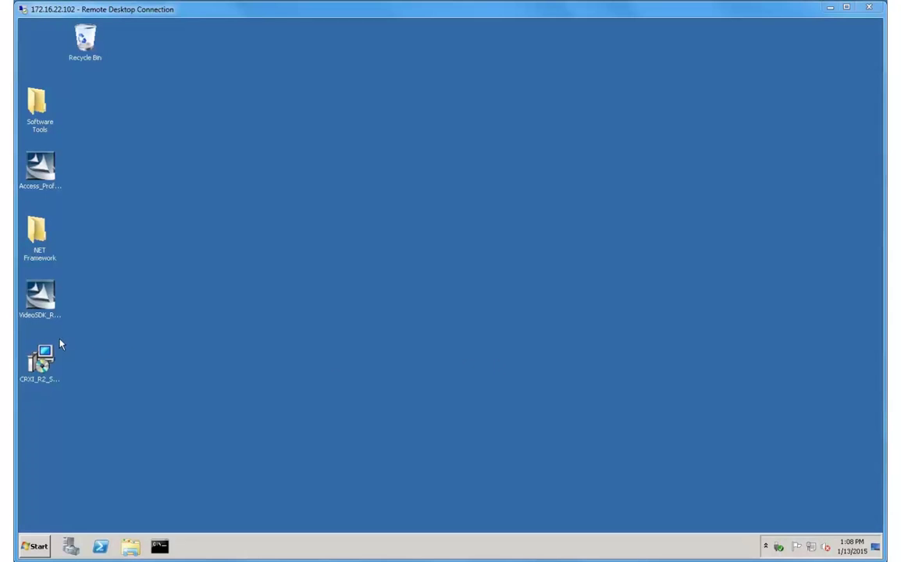
# Install .NET Framework from dotNetFx40_Full_x86_x64 in the NET Framework folder, followed by the Bosch Video SDK Runtime Library from VideoSDK_Redist_443.
pyautogui.doubleClick(37, 234)
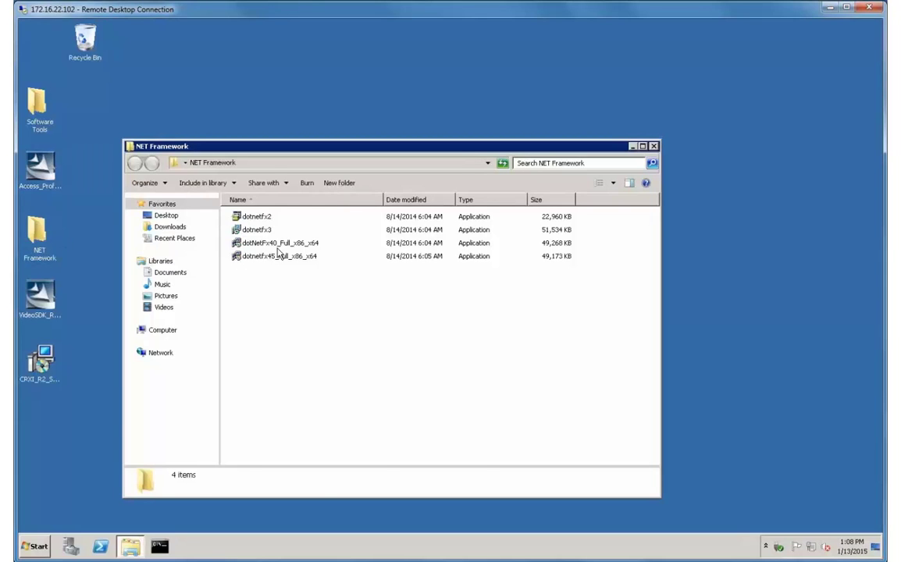
pyautogui.doubleClick(281, 248)
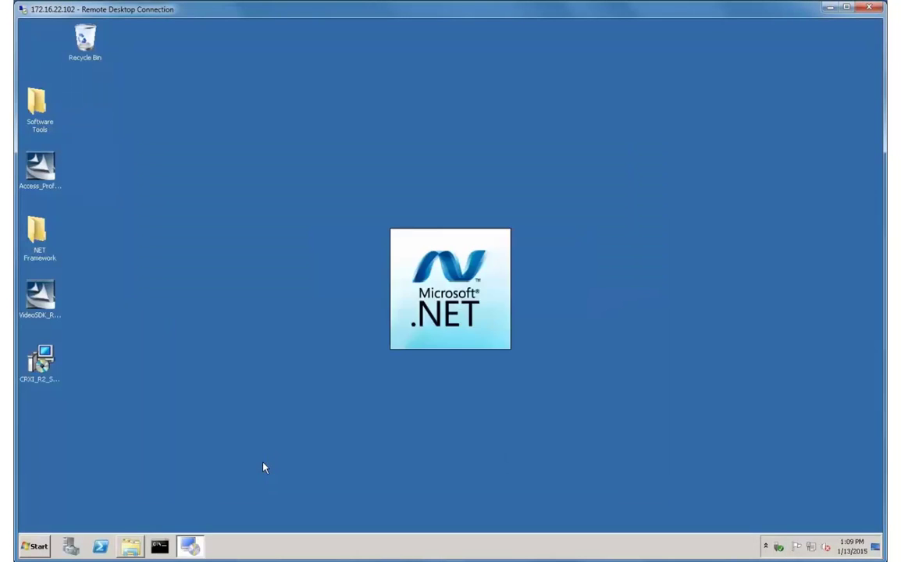
pyautogui.click(44, 295)
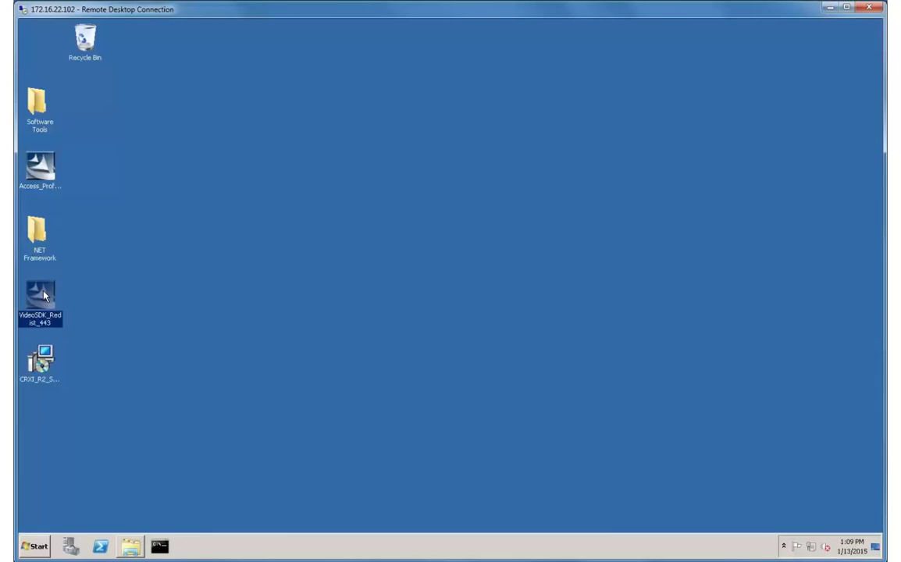
pyautogui.doubleClick(44, 295)
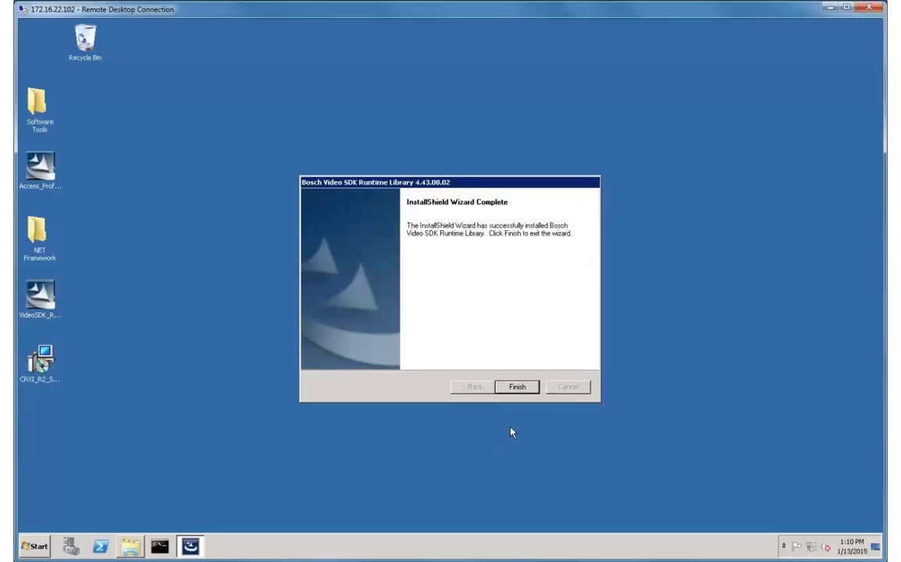
pyautogui.click(518, 390)
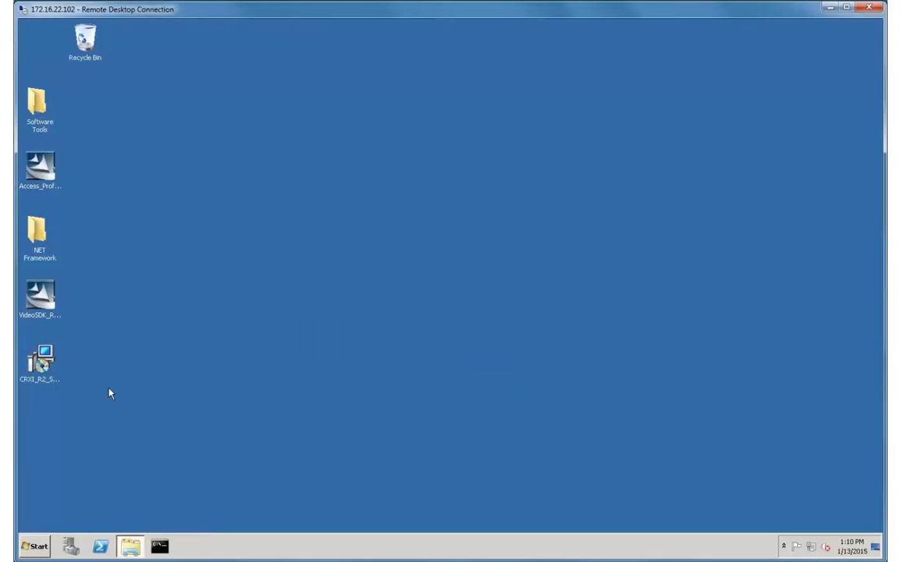
# Install the Crystal Reports XI Release 2 SP 4 Runtime for everyone in the default folder.
pyautogui.doubleClick(43, 360)
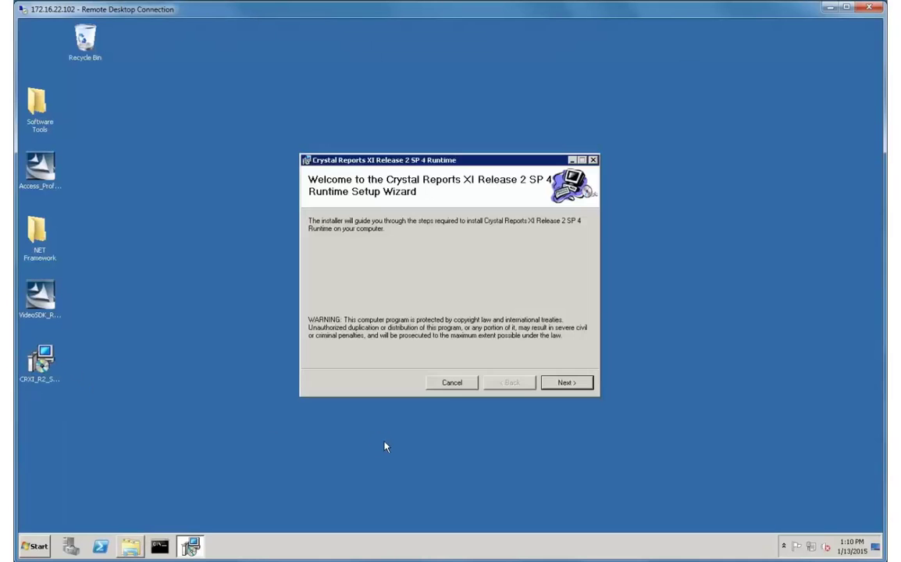
pyautogui.click(574, 388)
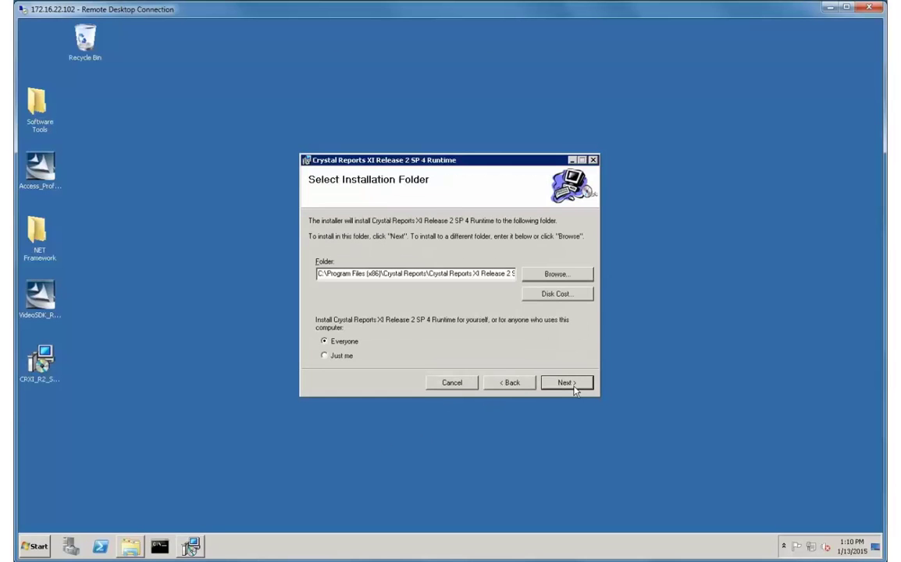
pyautogui.click(574, 388)
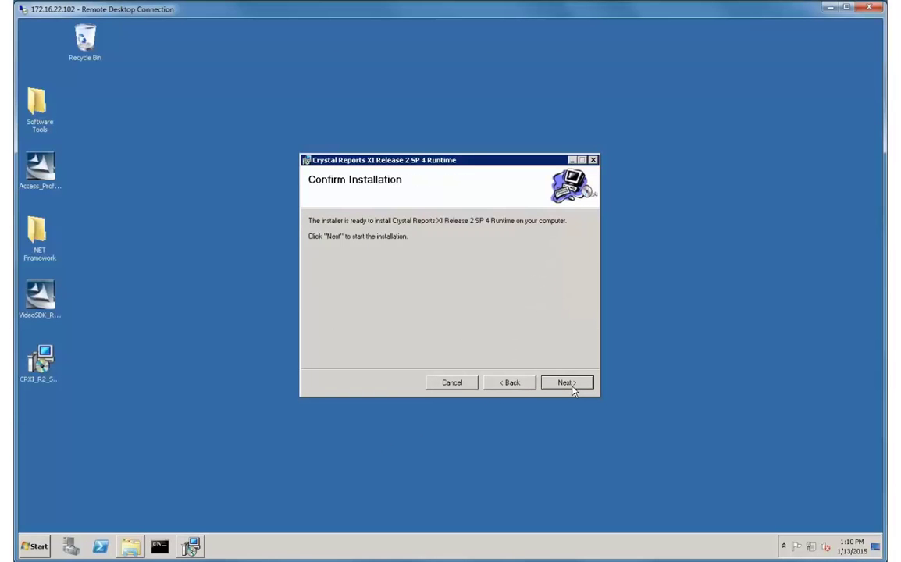
pyautogui.click(573, 388)
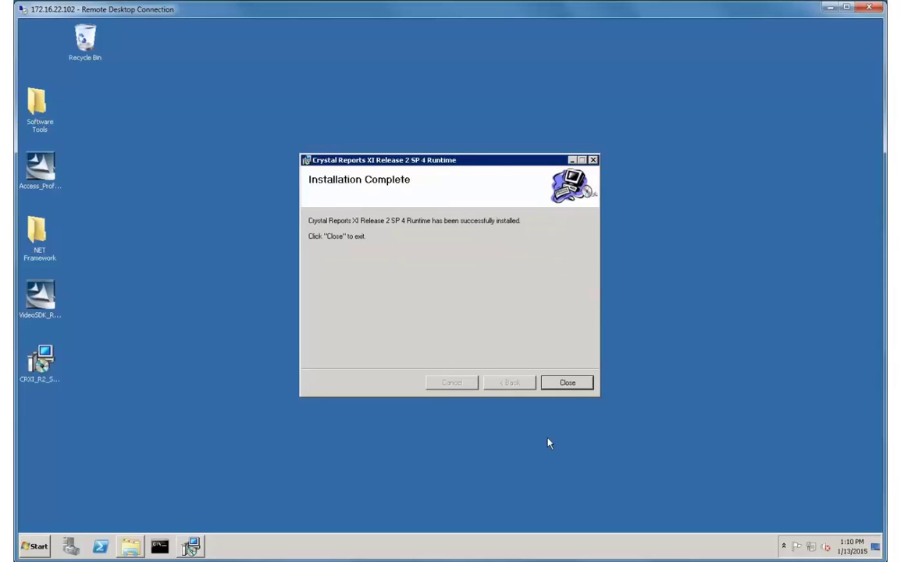
pyautogui.click(569, 383)
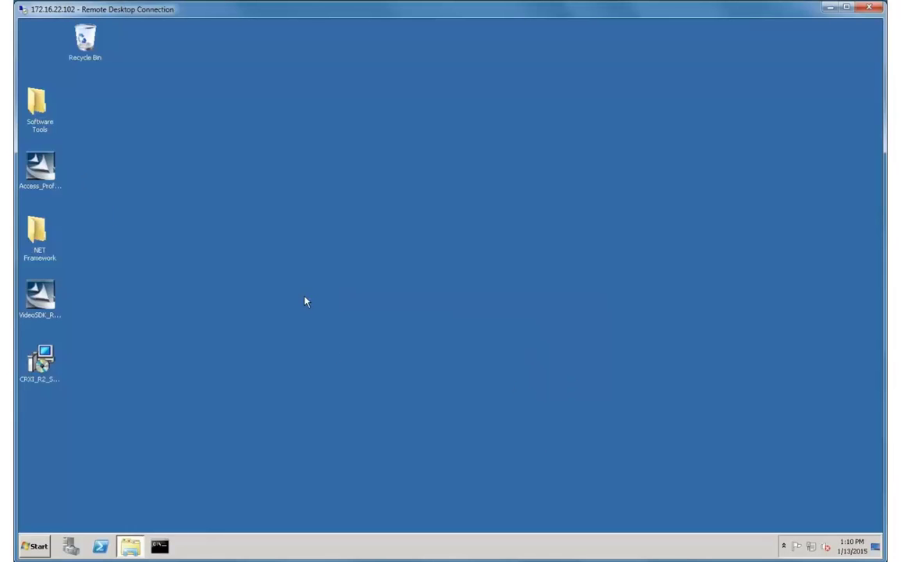
# Start the Access Professional Edition installer in English and accept its license agreement.
pyautogui.rightClick(37, 172)
pyautogui.click(74, 173)
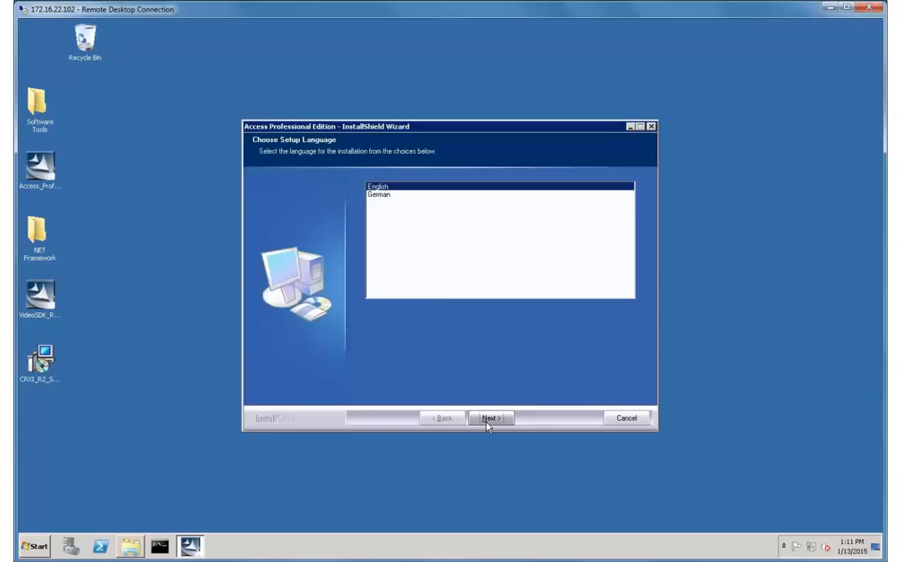
pyautogui.click(487, 422)
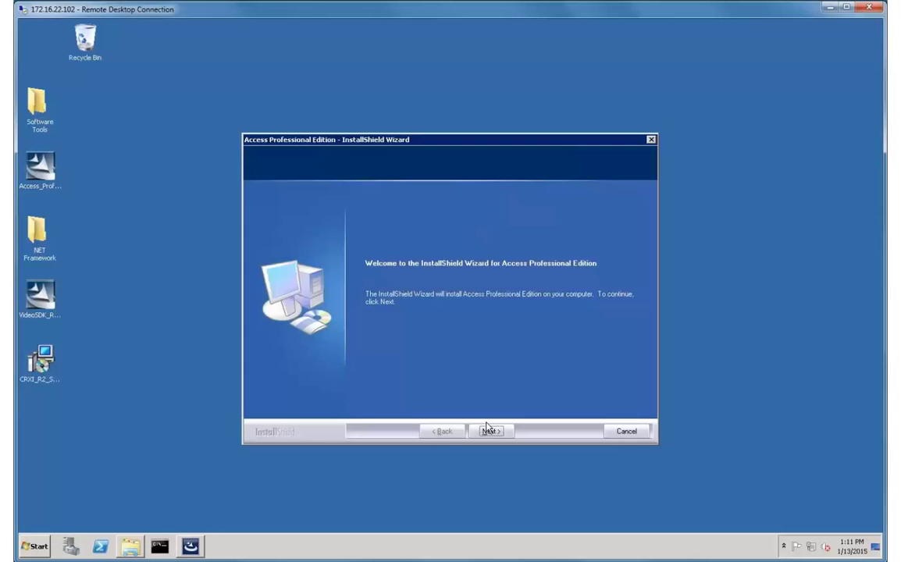
pyautogui.click(489, 430)
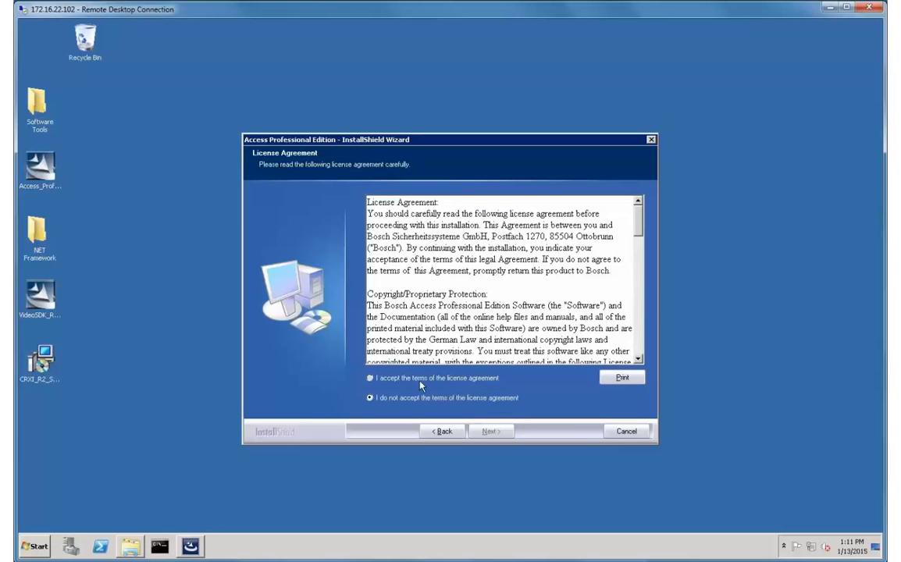
pyautogui.click(420, 381)
pyautogui.click(491, 431)
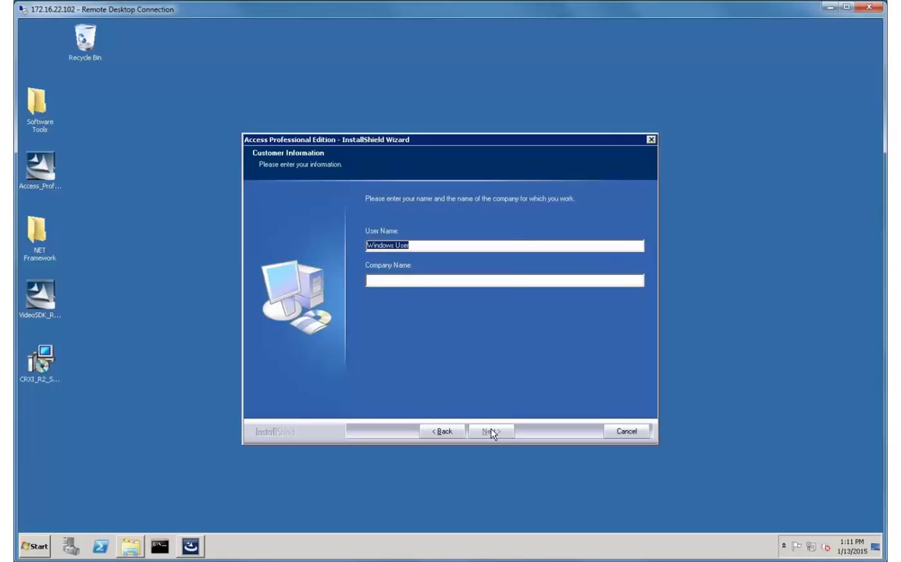
# Enter Milestone as the company name and accept the SERVER setup type with the default destination folder and components.
pyautogui.press('Tab')
pyautogui.write('Milestone')
pyautogui.click(489, 432)
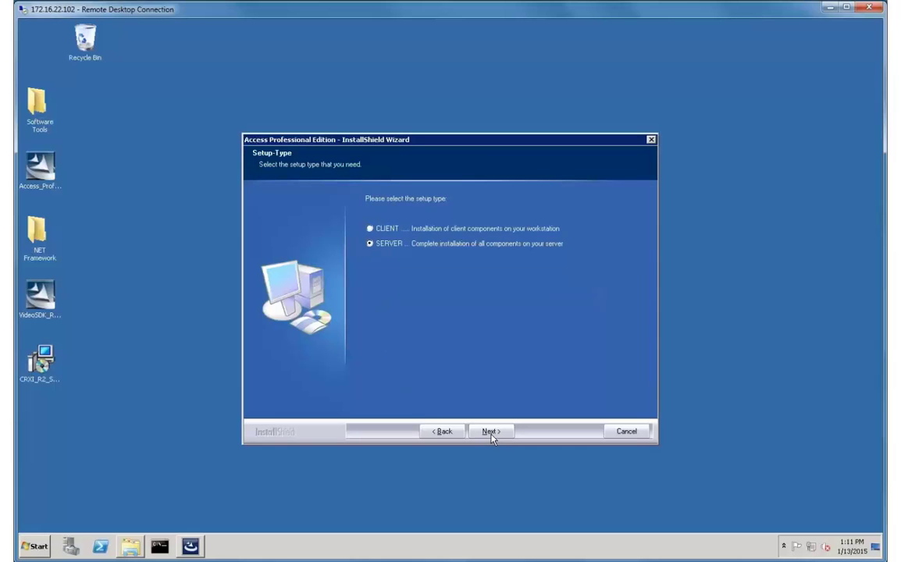
pyautogui.click(491, 432)
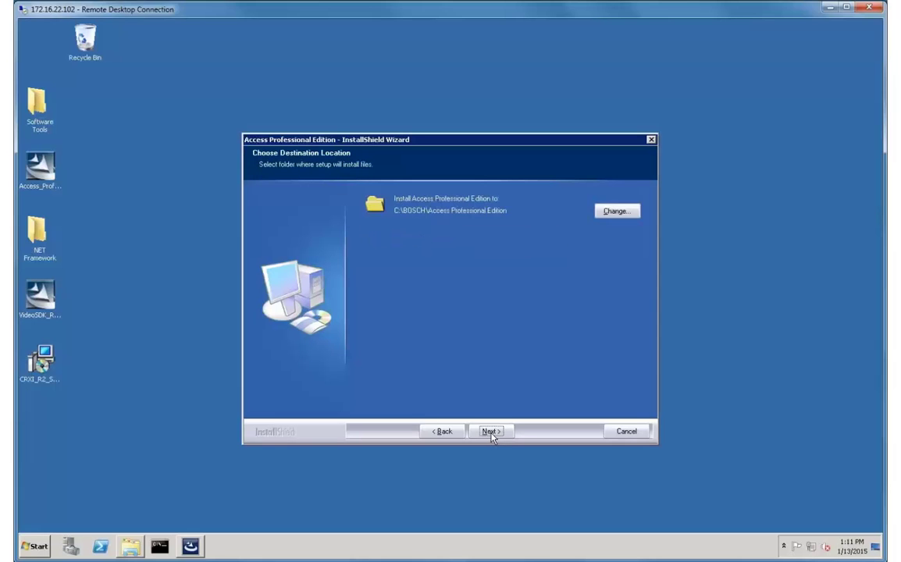
pyautogui.click(491, 432)
pyautogui.click(491, 432)
# Limit the supported languages to English and install Access Professional Edition with English as the default configuration language.
pyautogui.click(613, 394)
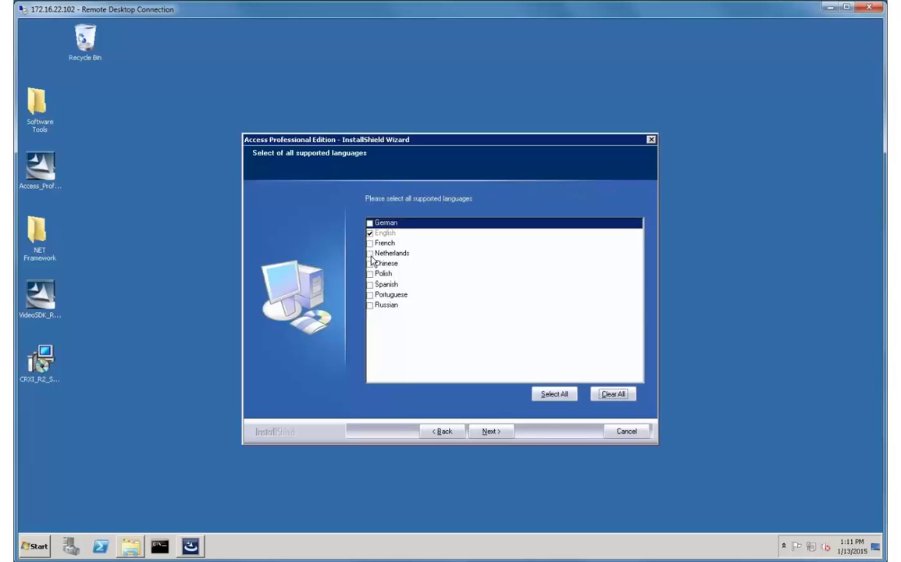
pyautogui.click(490, 432)
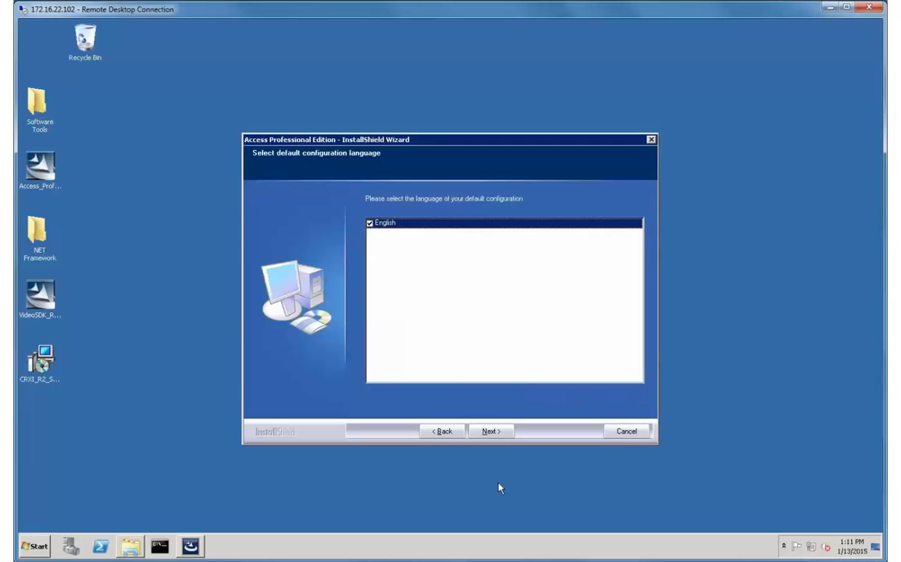
pyautogui.click(487, 432)
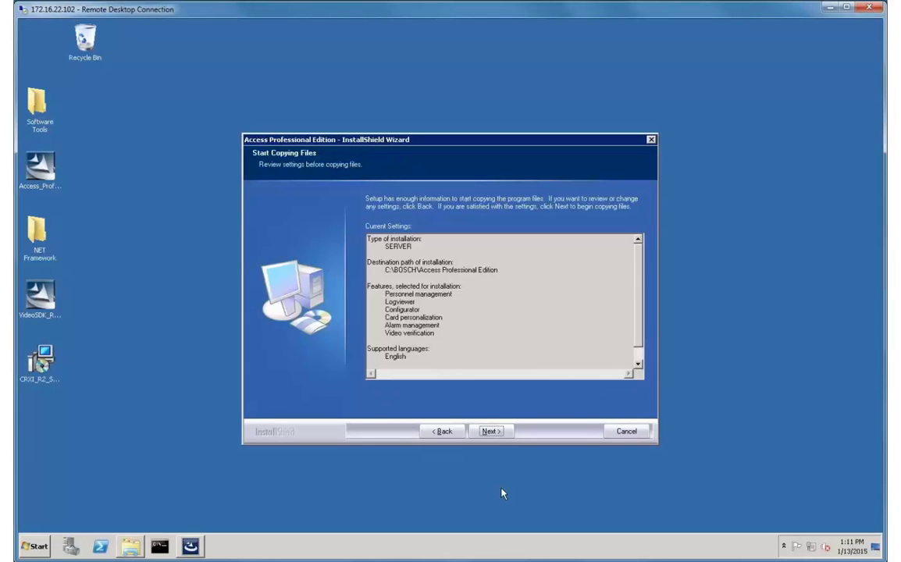
pyautogui.click(487, 432)
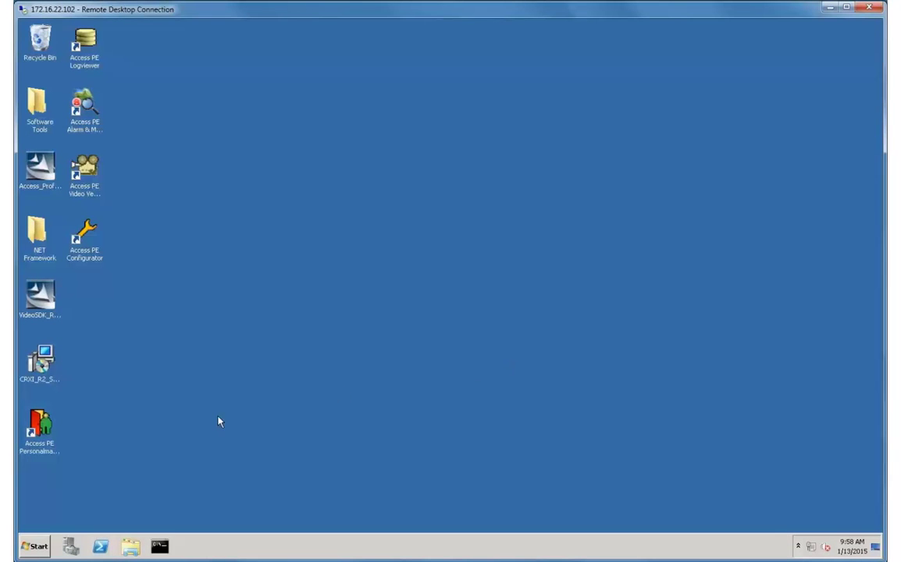
# Open the Access PE Configurator and log in as bosch with the account password.
pyautogui.click(90, 240)
pyautogui.doubleClick(90, 238)
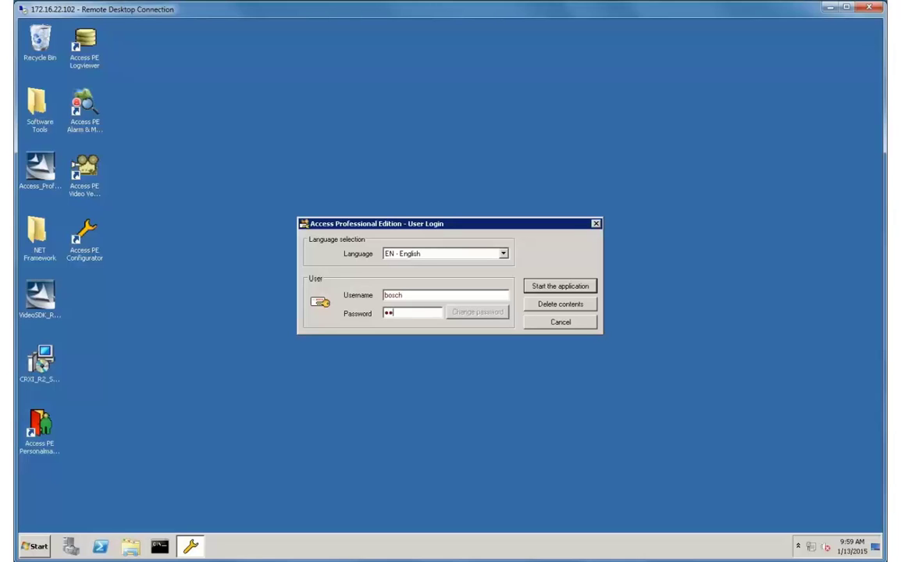
pyautogui.write('h')
pyautogui.press('Return')
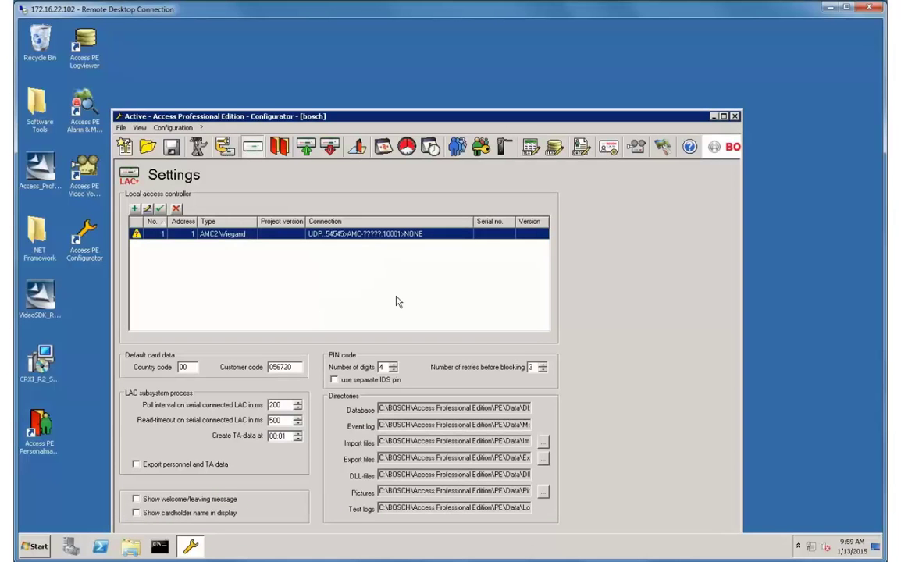
# Set the remote IP address of the AMC2 Wiegand local access controller to 172.16.22.99.
pyautogui.rightClick(320, 236)
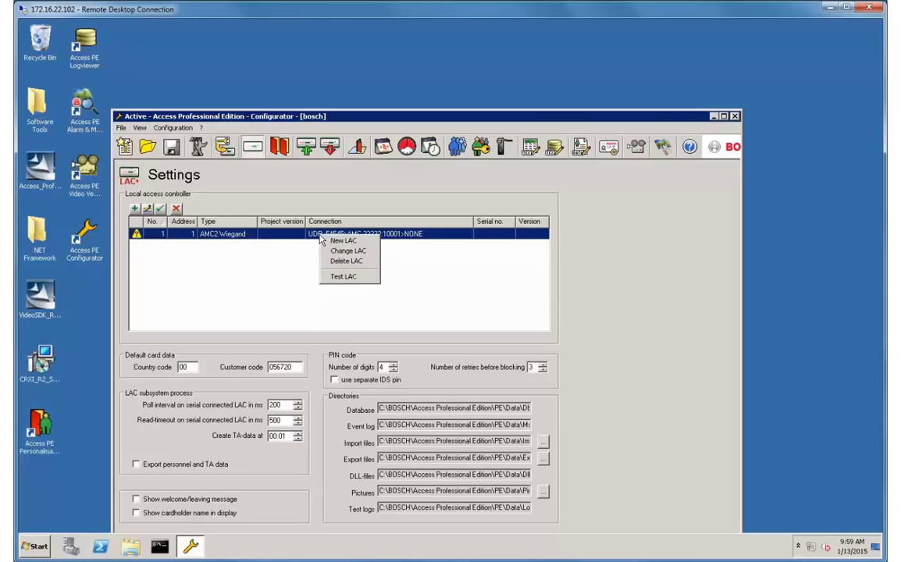
pyautogui.click(346, 251)
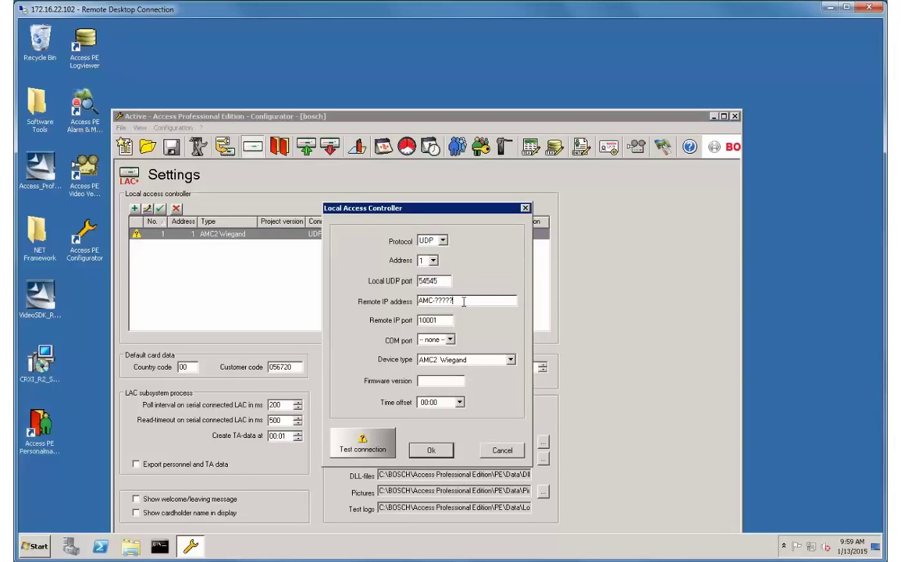
pyautogui.moveTo(463, 302); pyautogui.dragTo(435, 302)
pyautogui.write('172.16.22.99')
pyautogui.click(428, 451)
# Choose Extended License (ASL-APE2P-BEXT) as the base package for license activation and copy the computer signature.
pyautogui.click(172, 128)
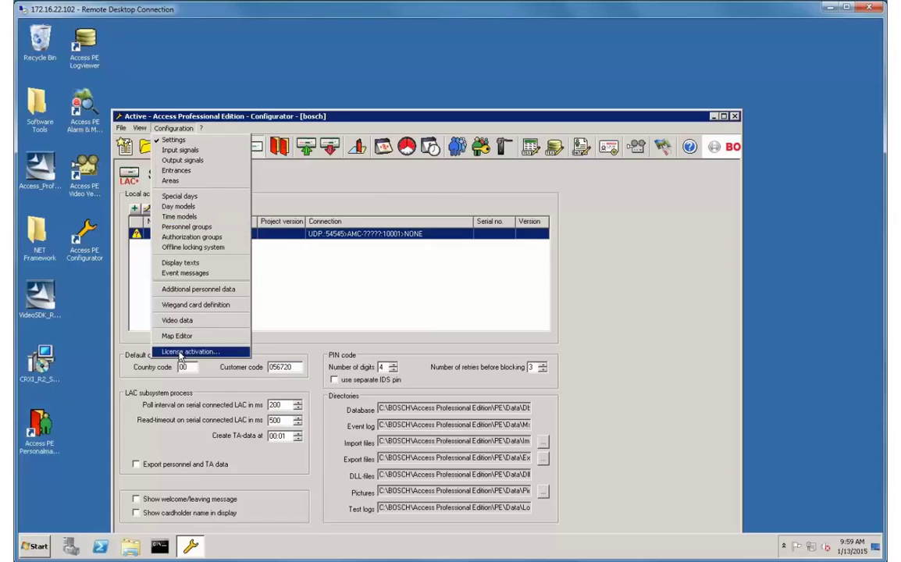
pyautogui.click(181, 352)
pyautogui.click(367, 281)
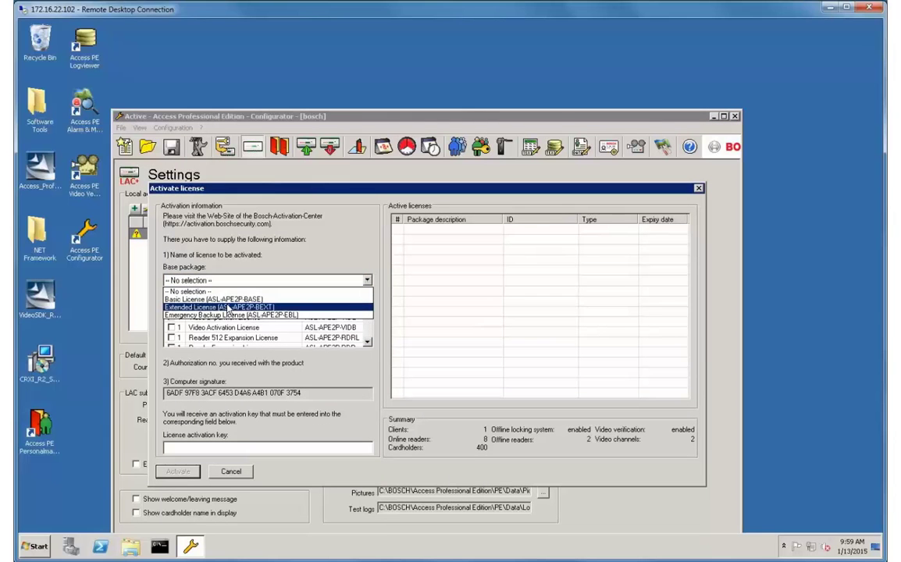
pyautogui.click(228, 307)
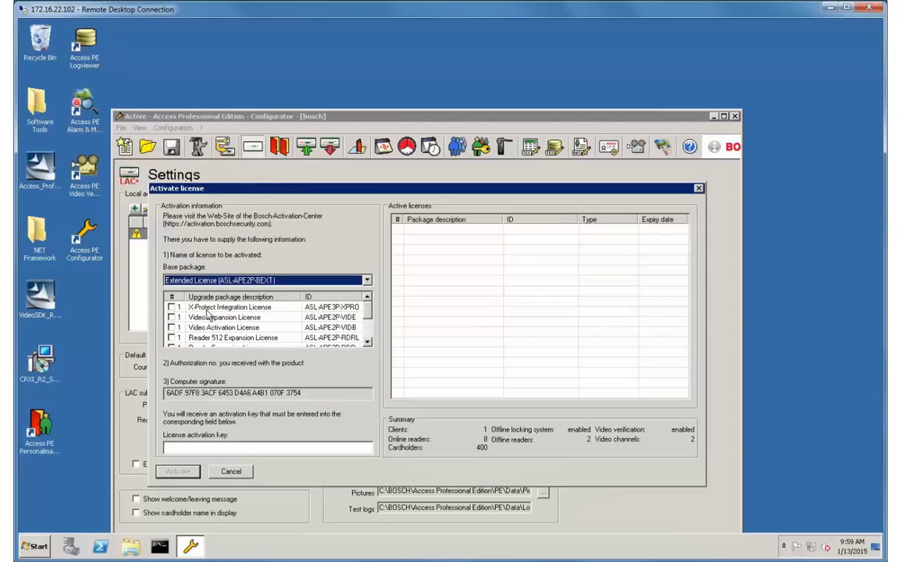
pyautogui.moveTo(306, 398); pyautogui.dragTo(165, 393)
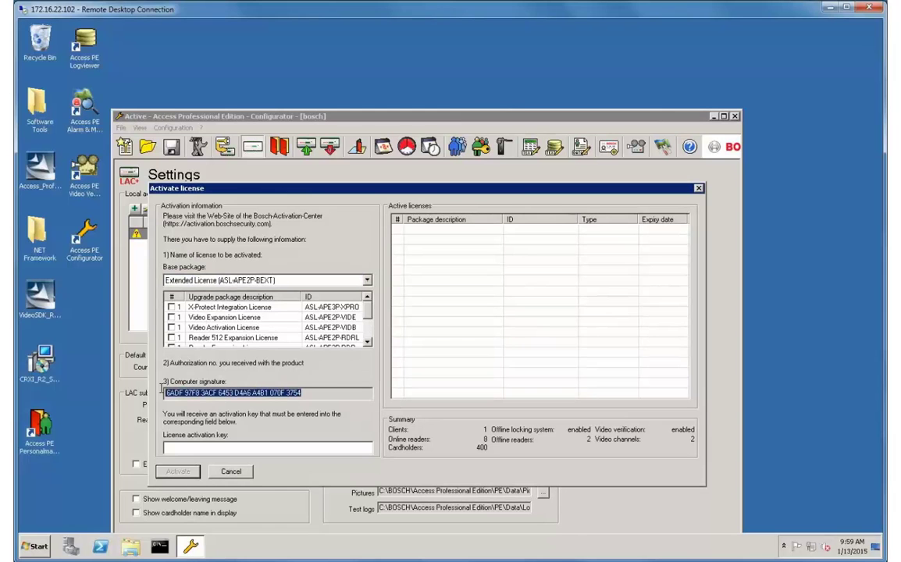
pyautogui.rightClick(176, 393)
pyautogui.click(193, 422)
# Create a text document named compsig on the desktop and paste the copied computer signature into it.
pyautogui.rightClick(780, 397)
pyautogui.moveTo(801, 476)
pyautogui.click(706, 443)
pyautogui.write('compsig')
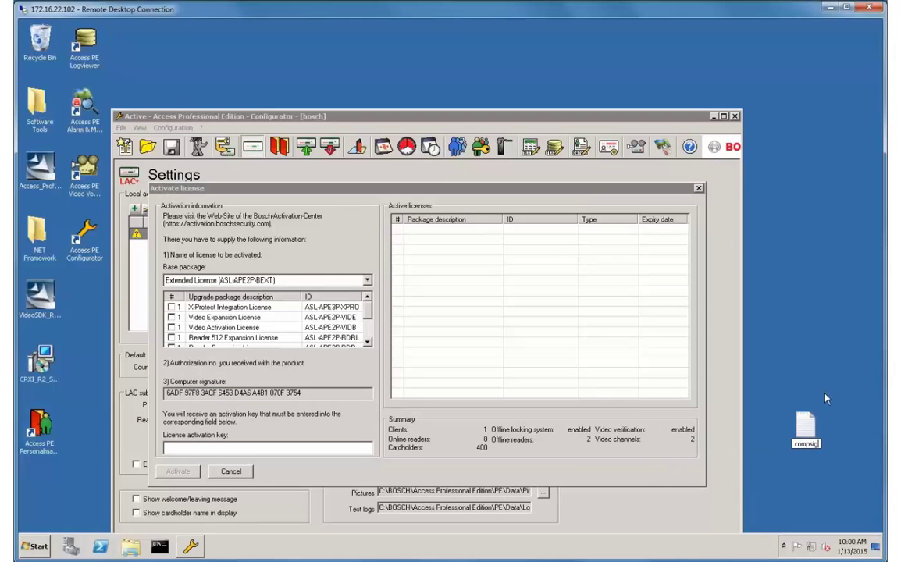
pyautogui.press('Return')
pyautogui.doubleClick(808, 424)
pyautogui.rightClick(351, 239)
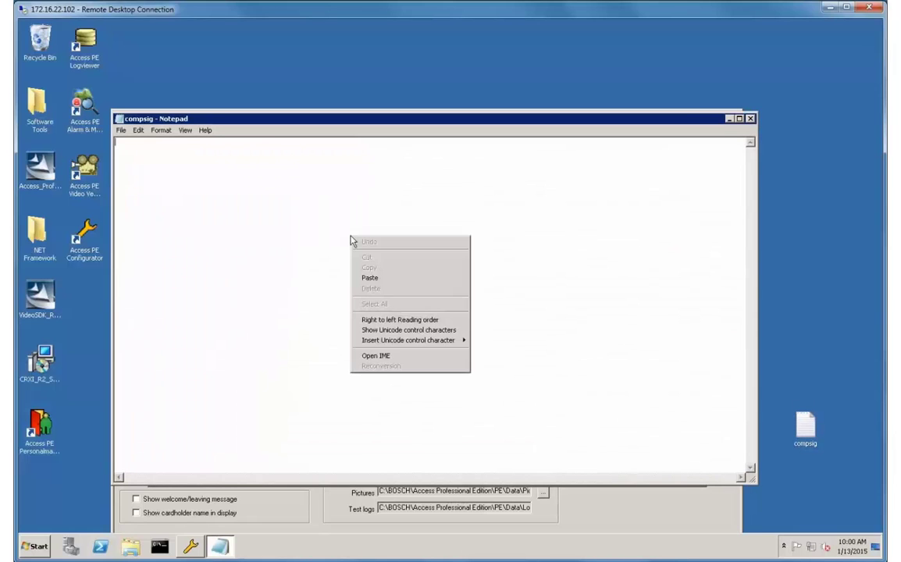
pyautogui.click(370, 277)
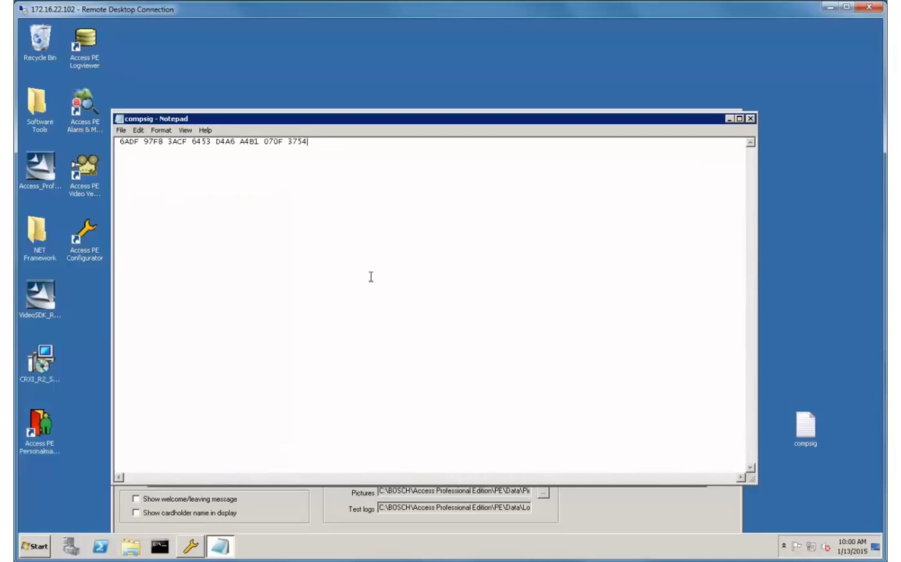
# Save the compsig text file and close it.
pyautogui.click(121, 129)
pyautogui.click(128, 162)
pyautogui.click(750, 119)
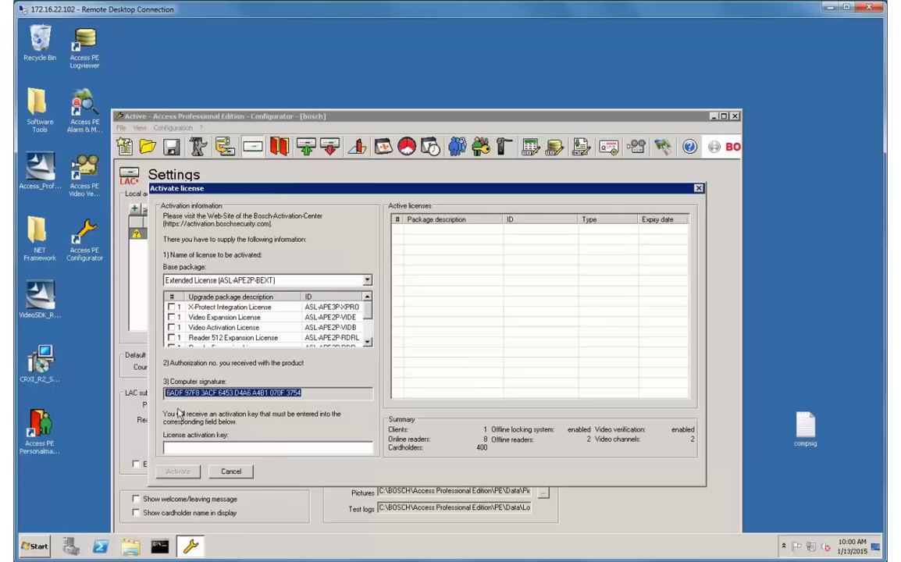
# Open the Bosch activation website in Internet Explorer and log in with the account e-mail and password, declining to store the password.
pyautogui.click(32, 545)
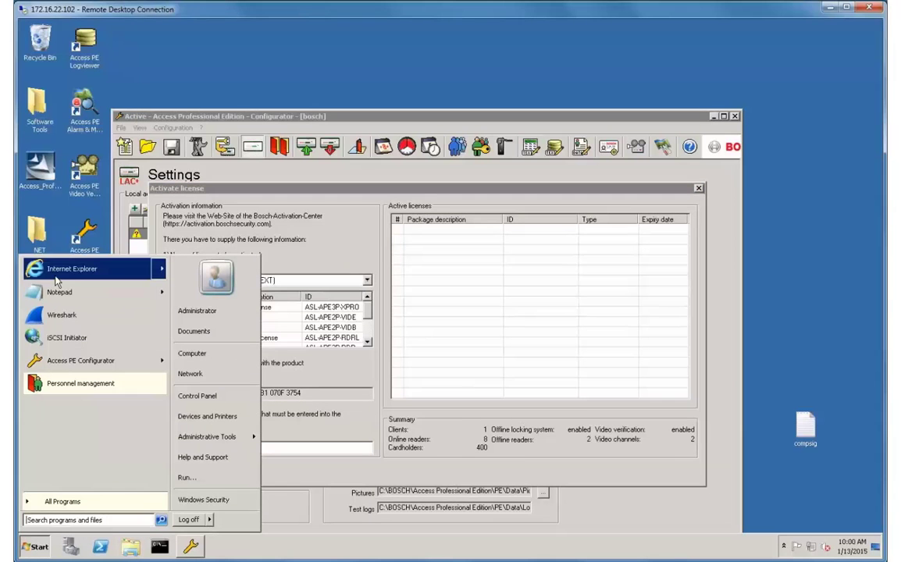
pyautogui.click(31, 242)
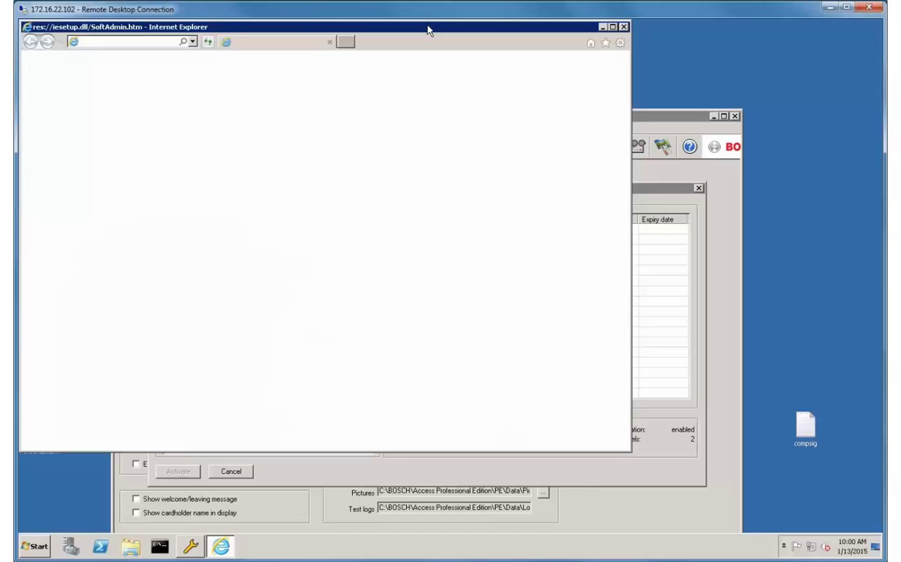
pyautogui.click(171, 43)
pyautogui.hotkey('ctrl', 'v')
pyautogui.press('Return')
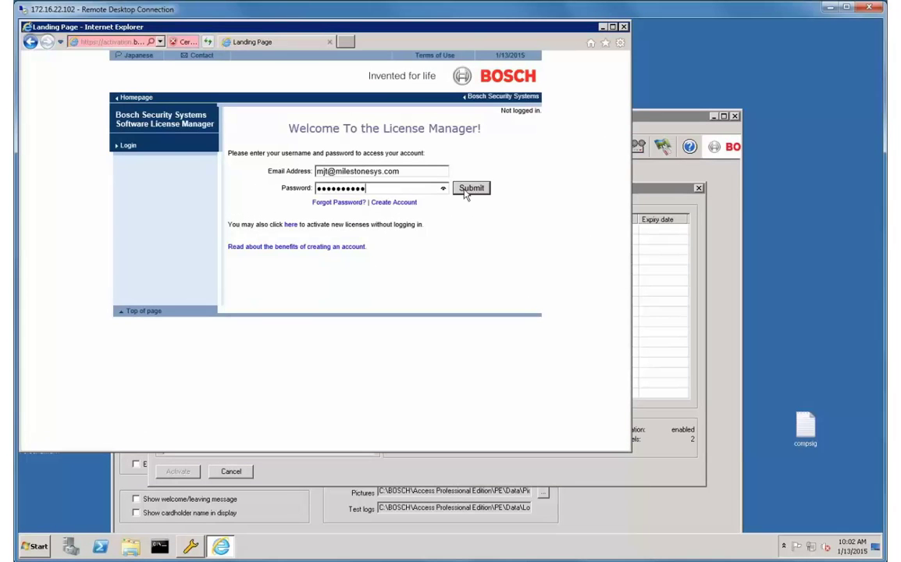
pyautogui.click(471, 190)
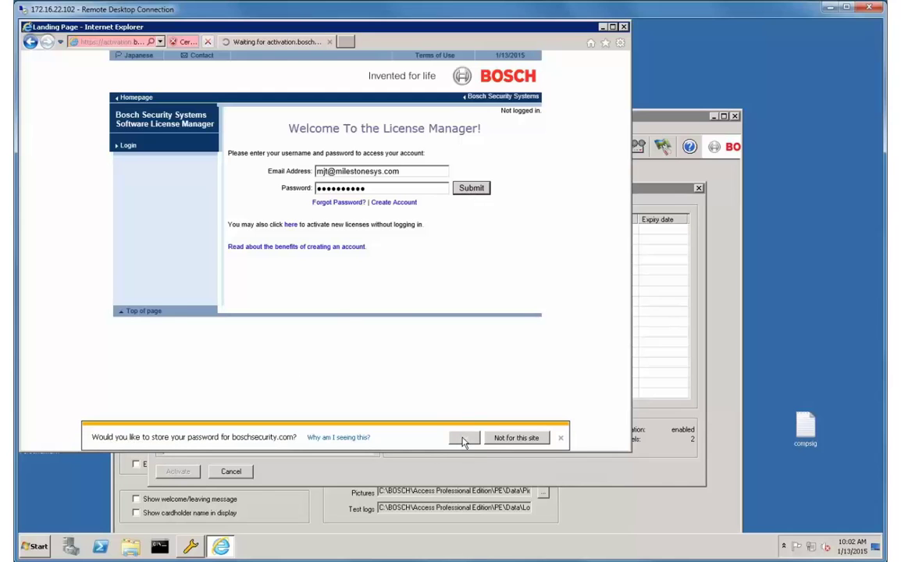
pyautogui.click(511, 443)
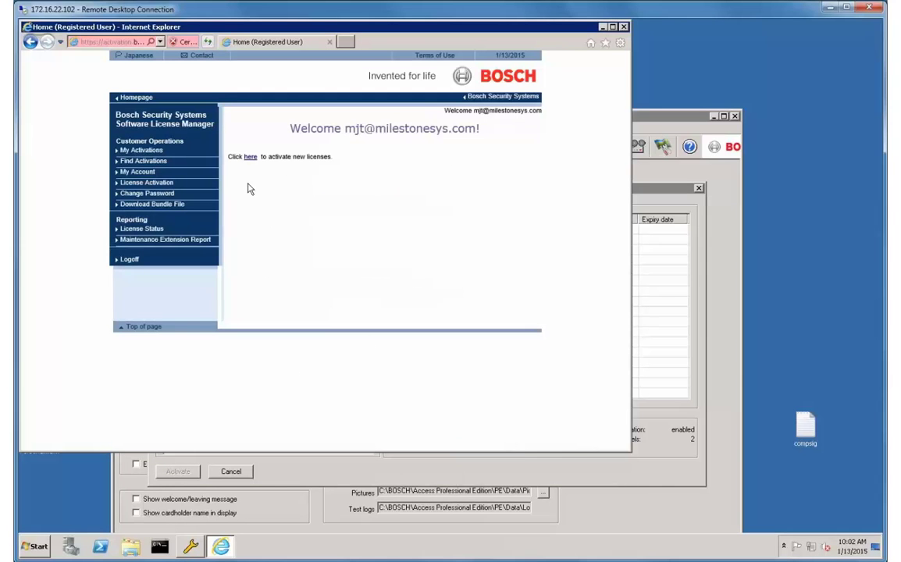
# Review the License Activation page and the My Activations list for the Access PE product family, and close the browser.
pyautogui.click(145, 183)
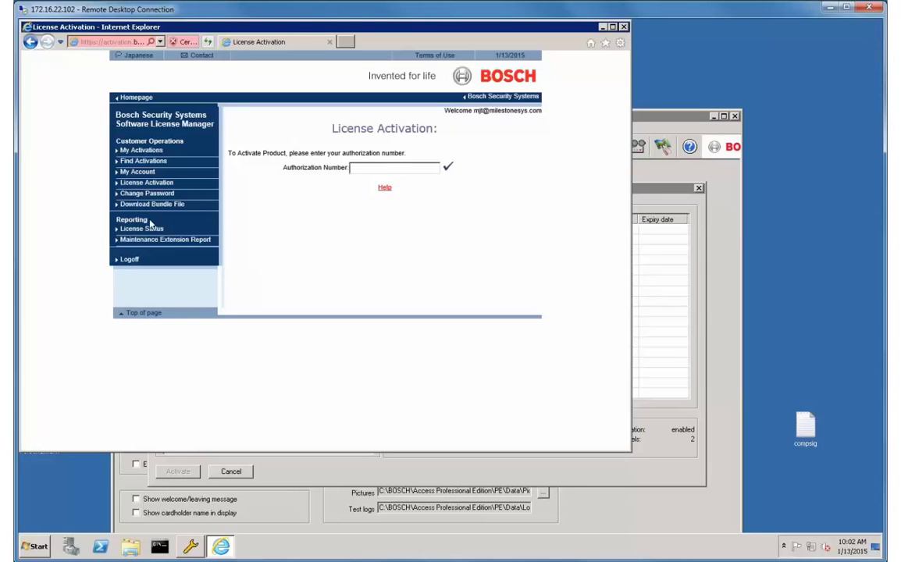
pyautogui.click(141, 151)
pyautogui.click(346, 156)
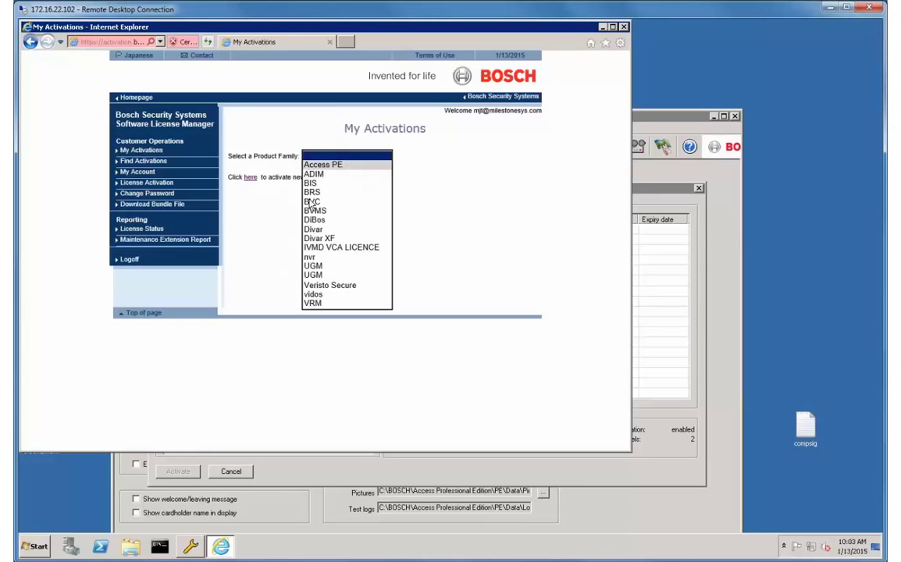
pyautogui.click(326, 164)
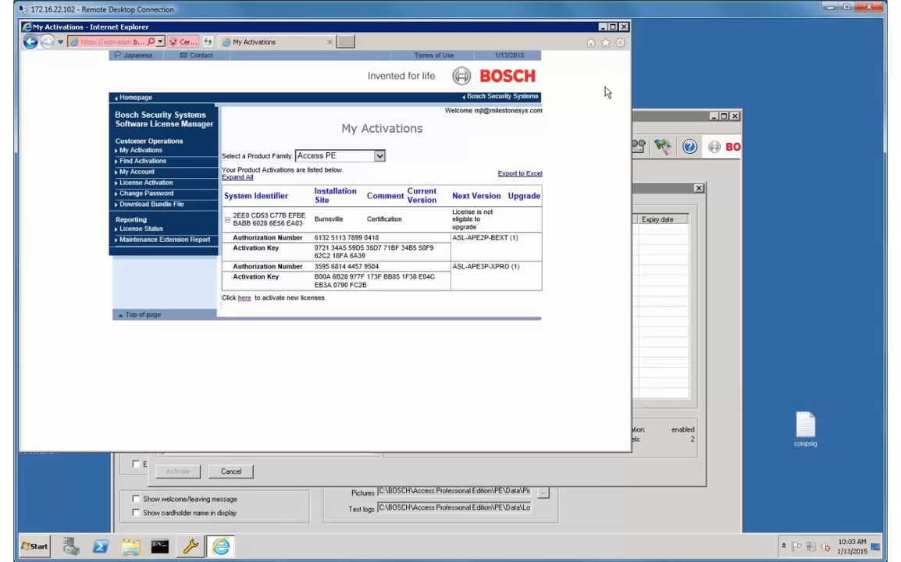
pyautogui.click(624, 27)
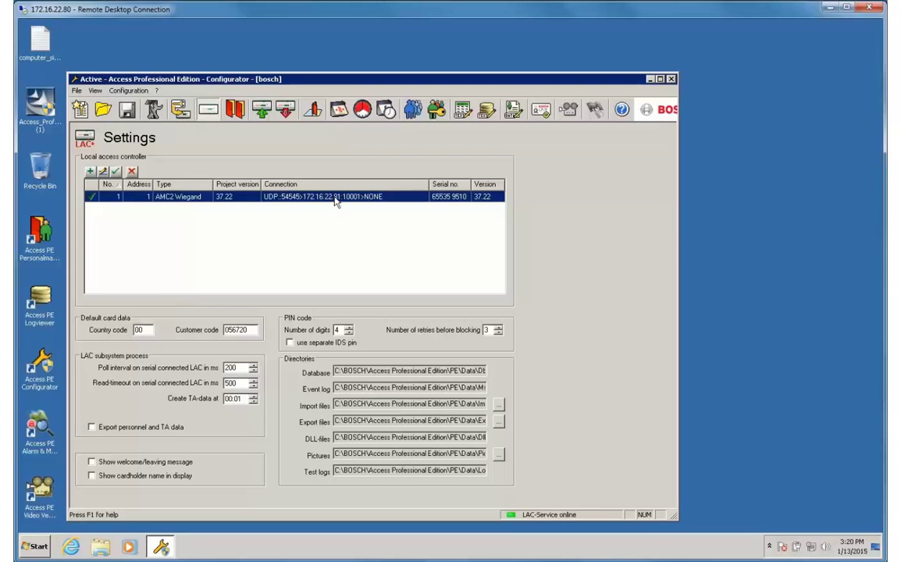
# Test the connection to the AMC2 Wiegand local access controller and dismiss the test status.
pyautogui.rightClick(158, 195)
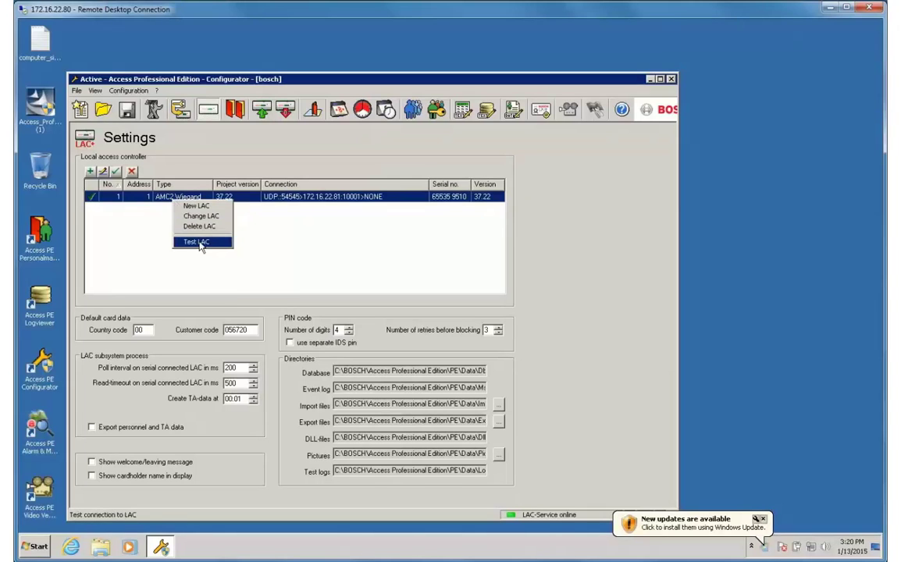
pyautogui.click(200, 246)
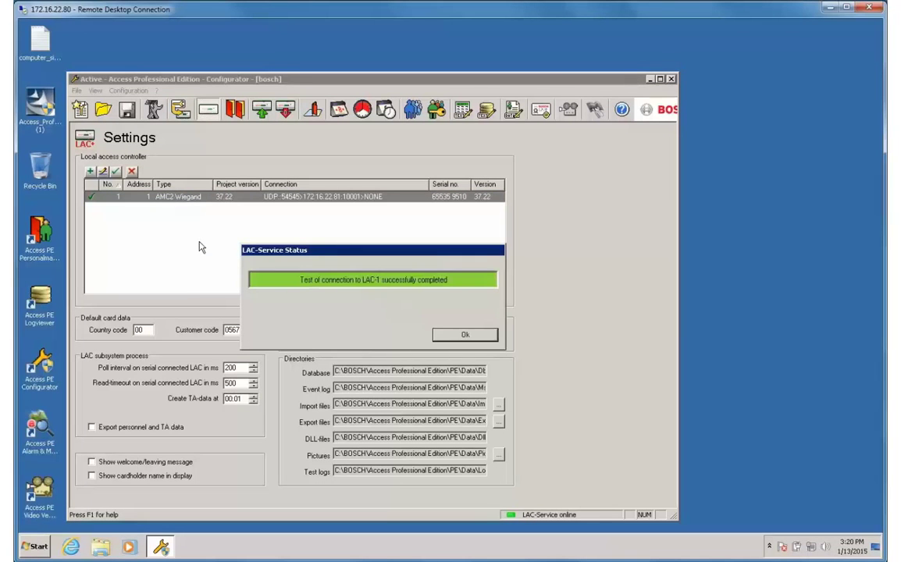
pyautogui.click(455, 336)
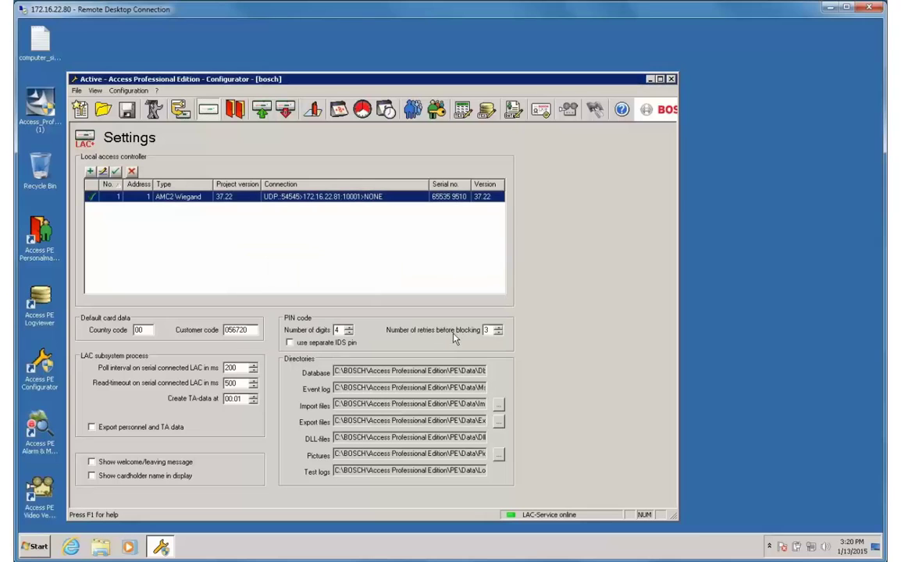
# Check the active licenses in the license activation dialog, mark the X-Protect Integration License, and leave without activating.
pyautogui.click(129, 91)
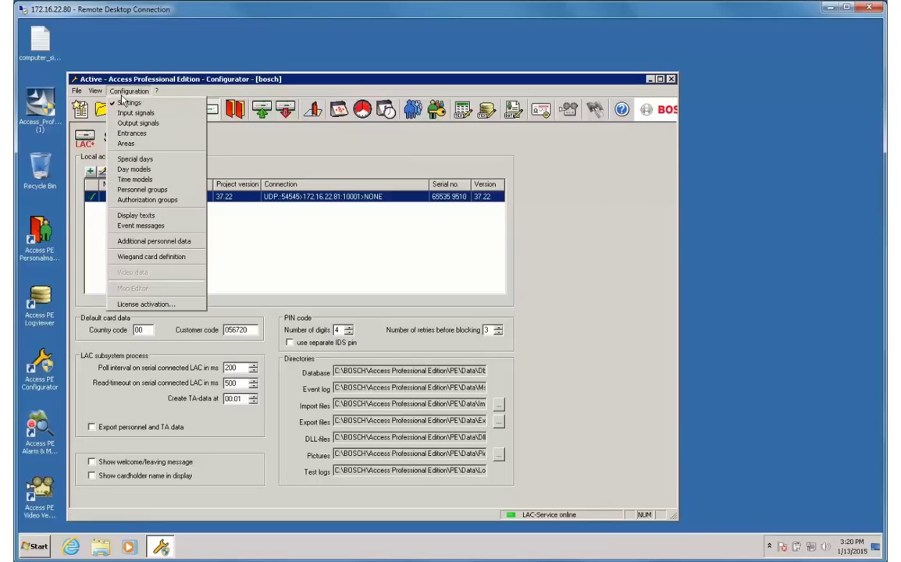
pyautogui.click(121, 304)
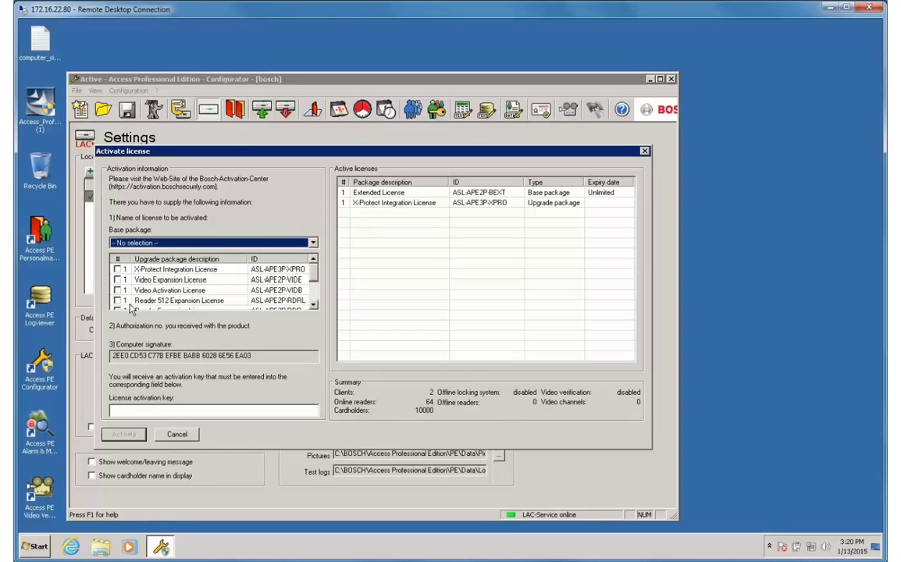
pyautogui.click(117, 269)
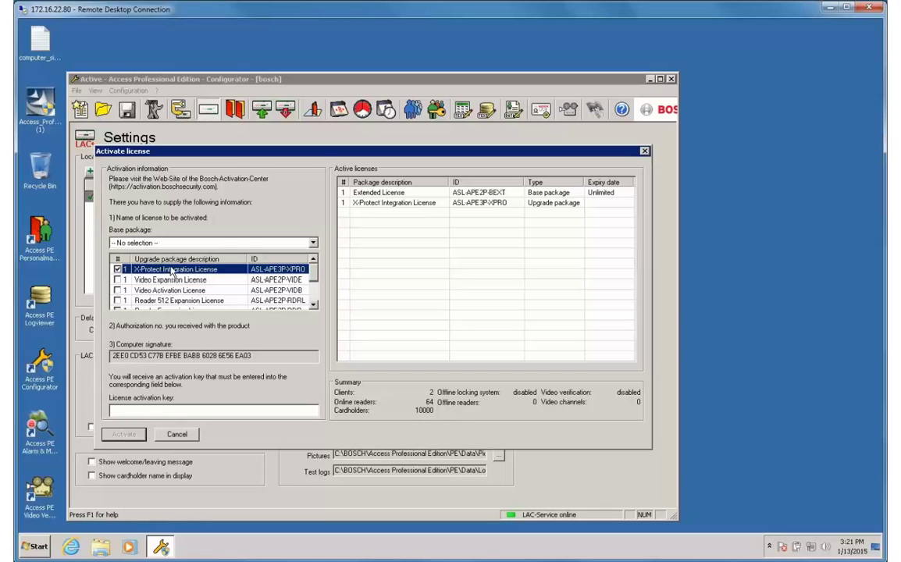
pyautogui.press('Escape')
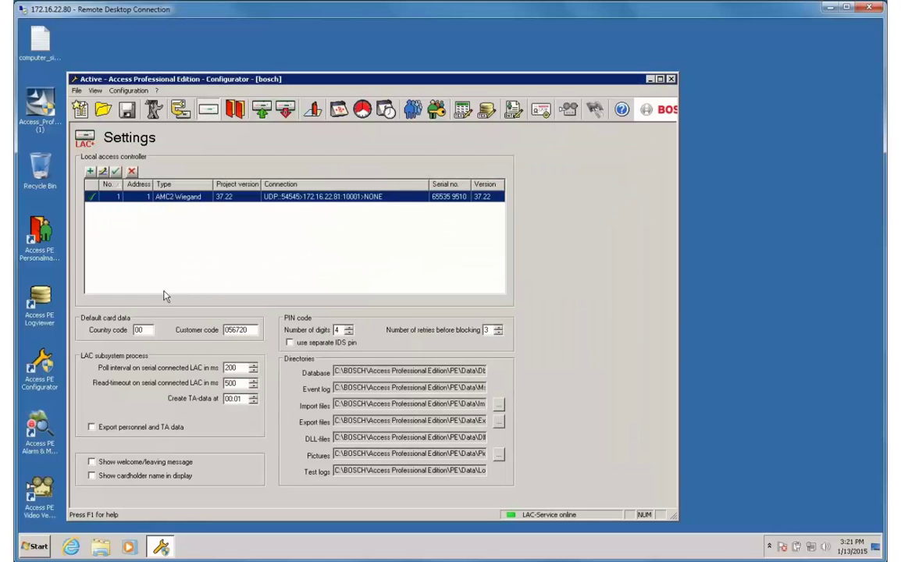
# Open Windows Services and check the BOSCH APE Milestone Service and the BOSCH APE Service.
pyautogui.click(36, 547)
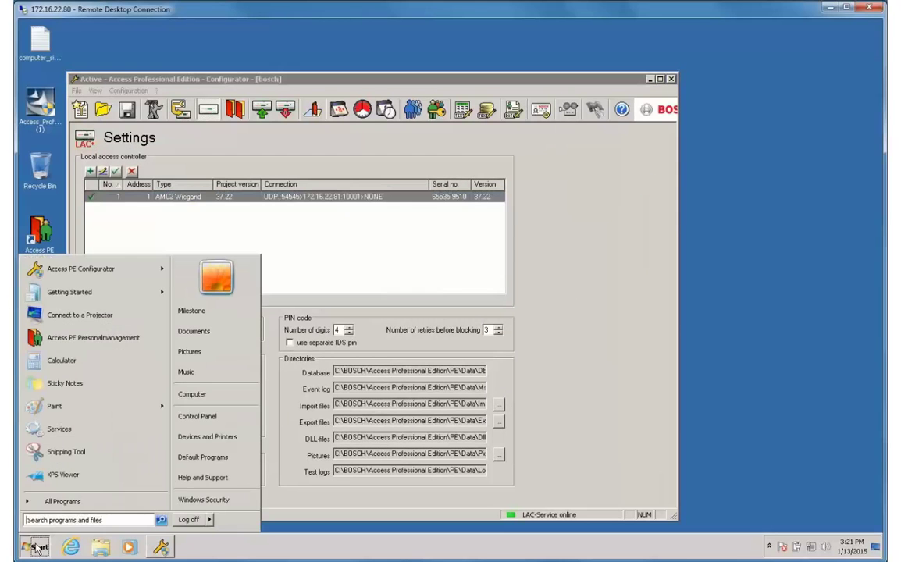
pyautogui.click(55, 428)
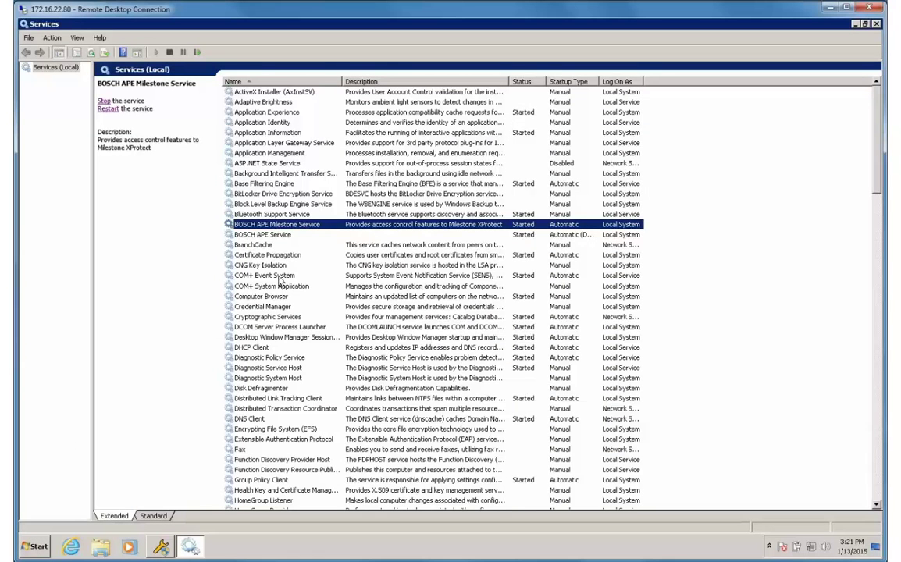
pyautogui.click(281, 235)
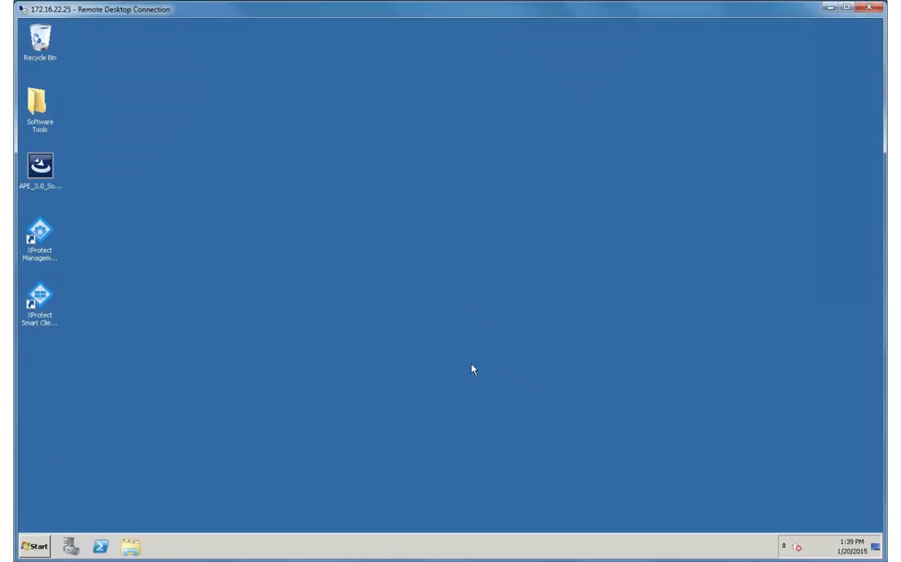
# Open services.msc on the XProtect server, stop the Milestone XProtect Event Server service, and minimize the Services window.
pyautogui.click(45, 545)
pyautogui.write('services.msc')
pyautogui.press('Return')
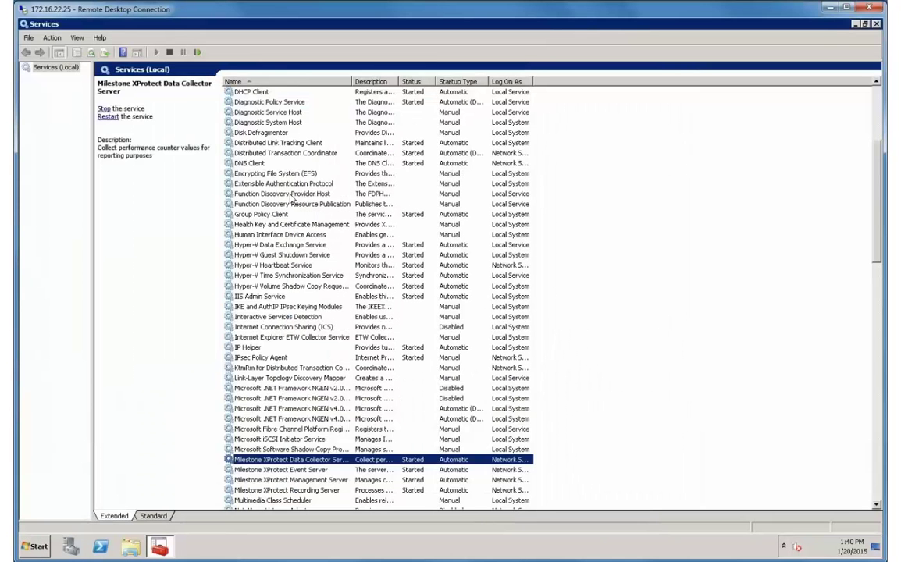
pyautogui.click(289, 469)
pyautogui.click(293, 479)
pyautogui.click(300, 490)
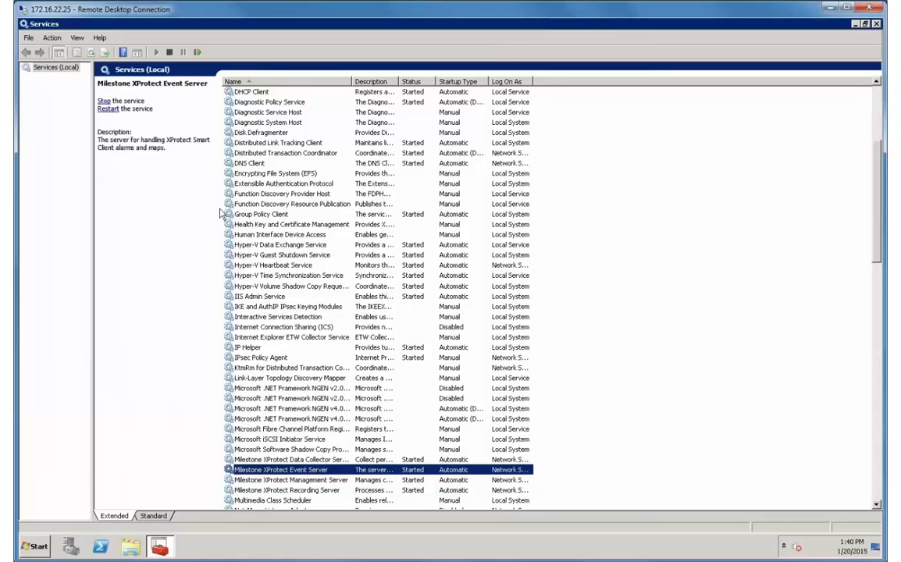
pyautogui.click(103, 101)
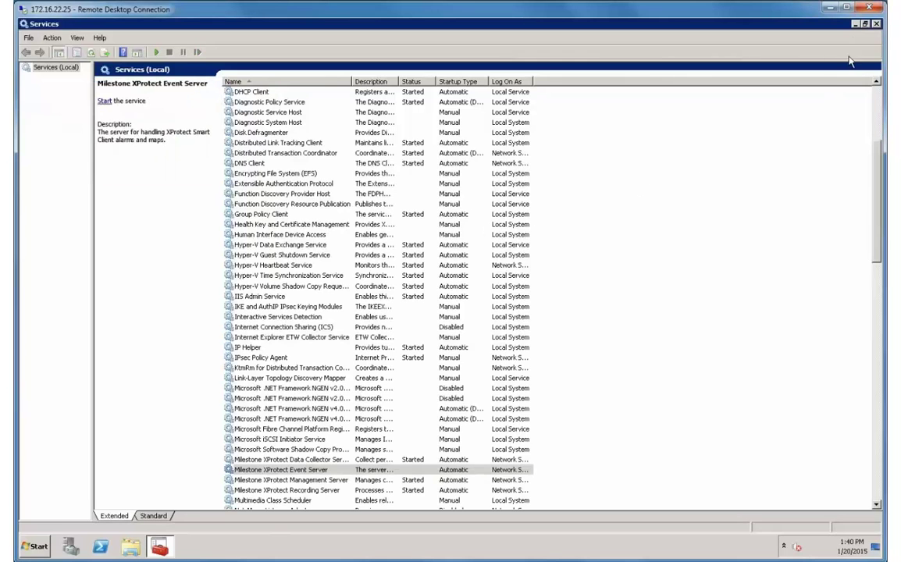
pyautogui.click(855, 25)
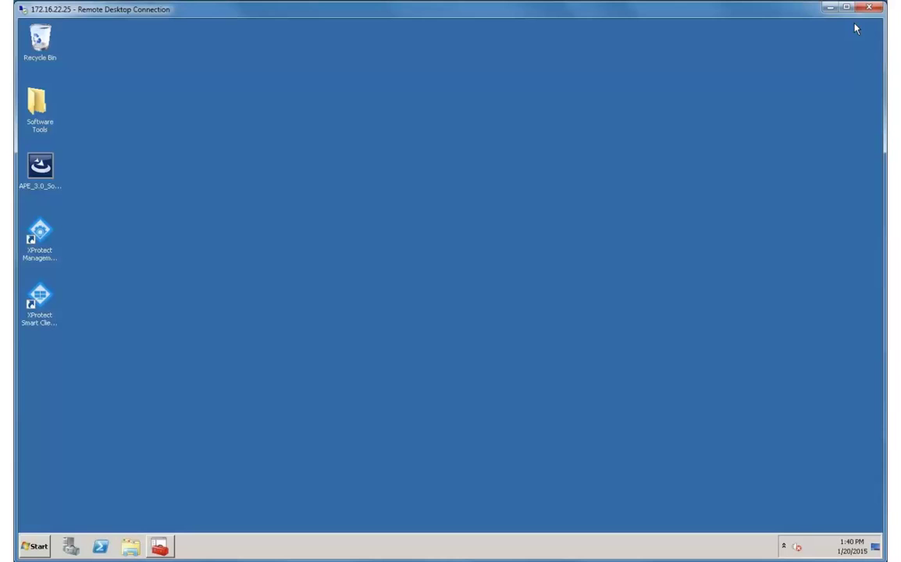
# Run the APE 3.0 plug-in installer from the desktop and install the Bosch APE XProtect Plug-in with the Typical setup.
pyautogui.click(47, 171)
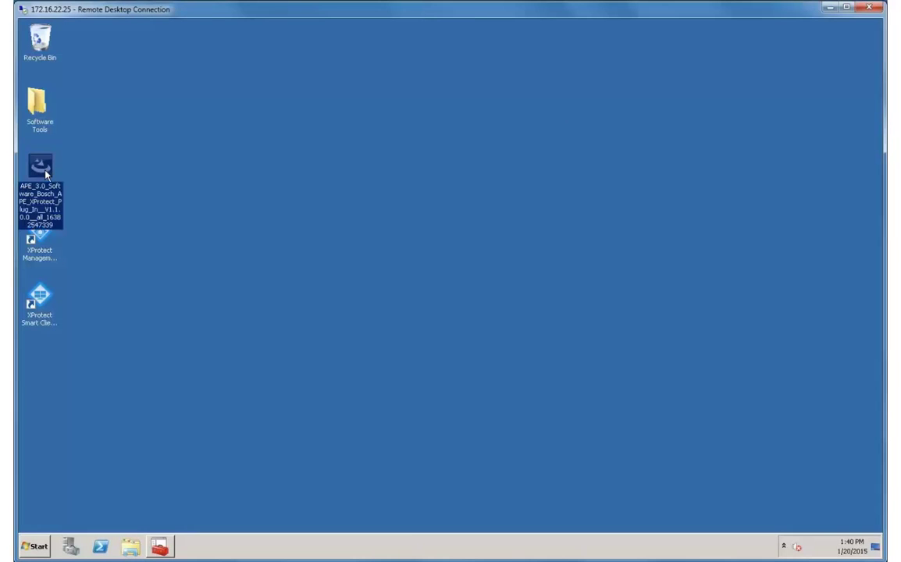
pyautogui.rightClick(45, 170)
pyautogui.click(69, 188)
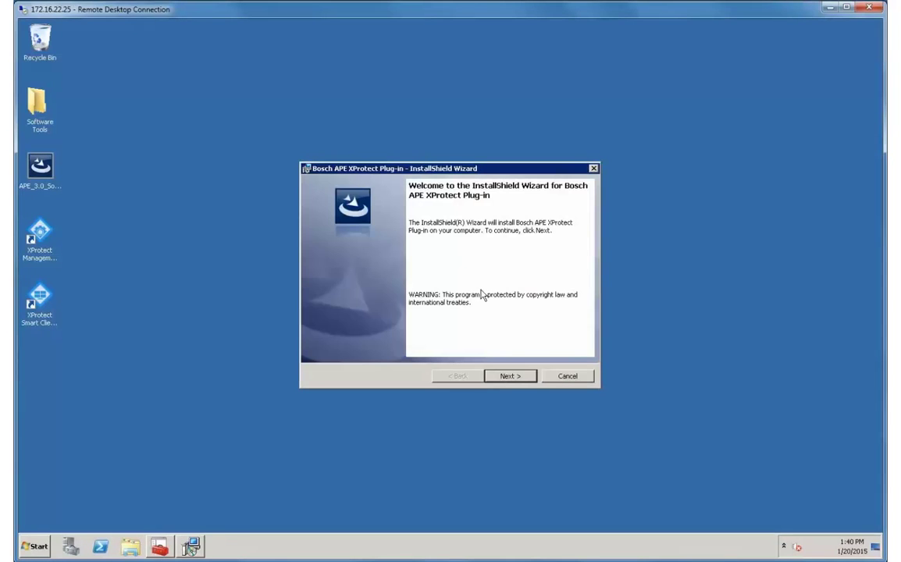
pyautogui.click(504, 376)
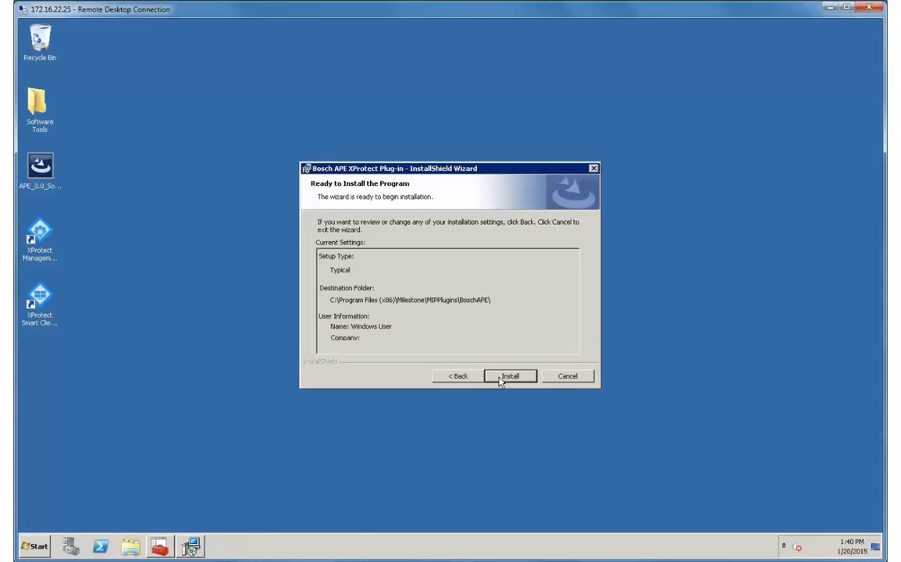
pyautogui.click(503, 377)
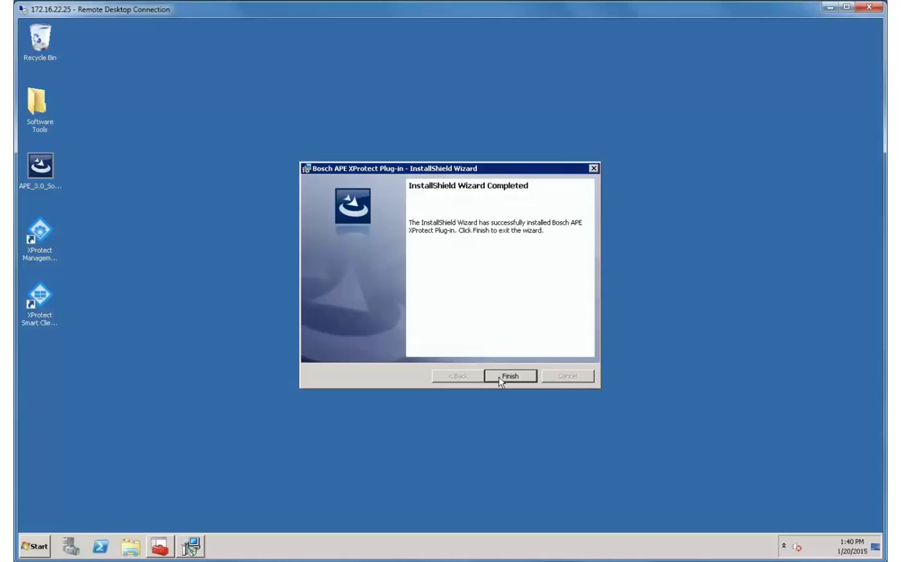
pyautogui.click(502, 378)
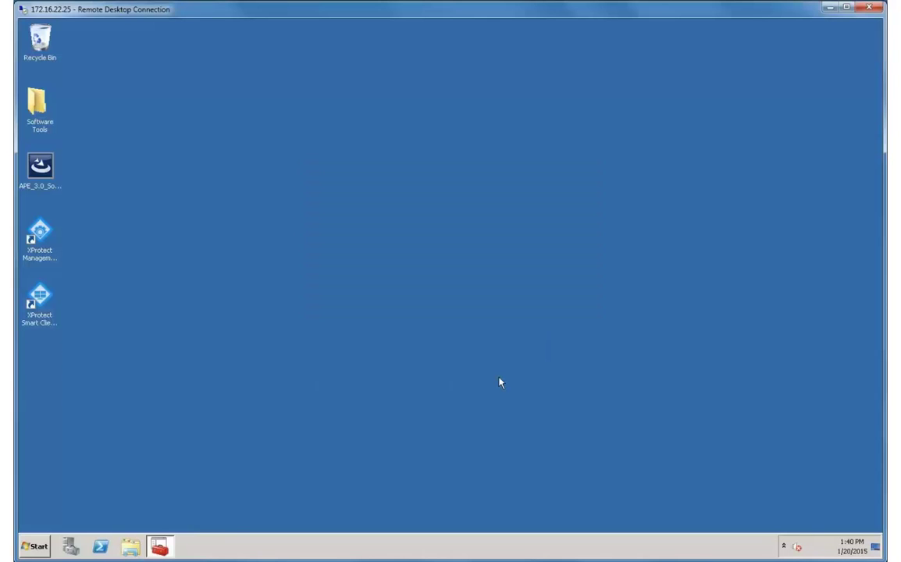
# Return to Windows Services and start the Milestone XProtect Event Server service.
pyautogui.click(162, 548)
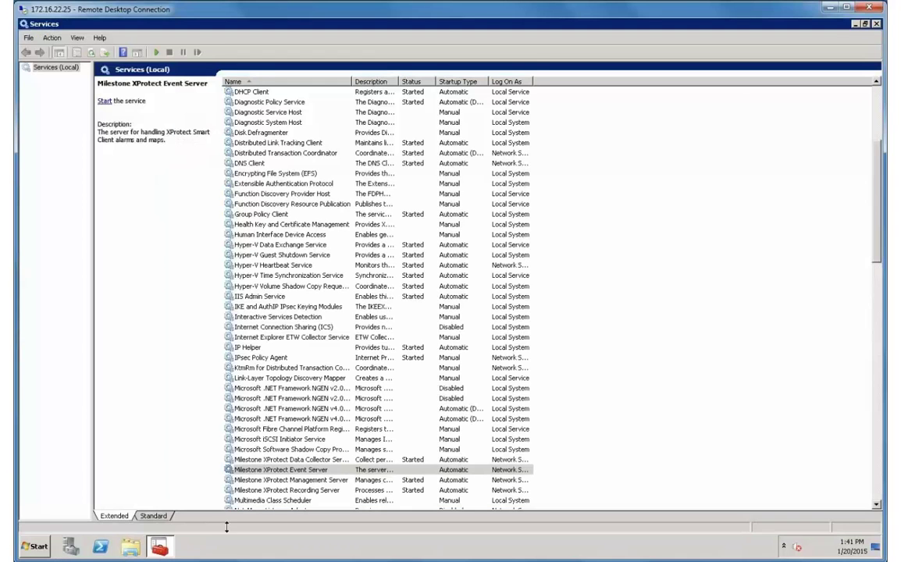
pyautogui.click(104, 103)
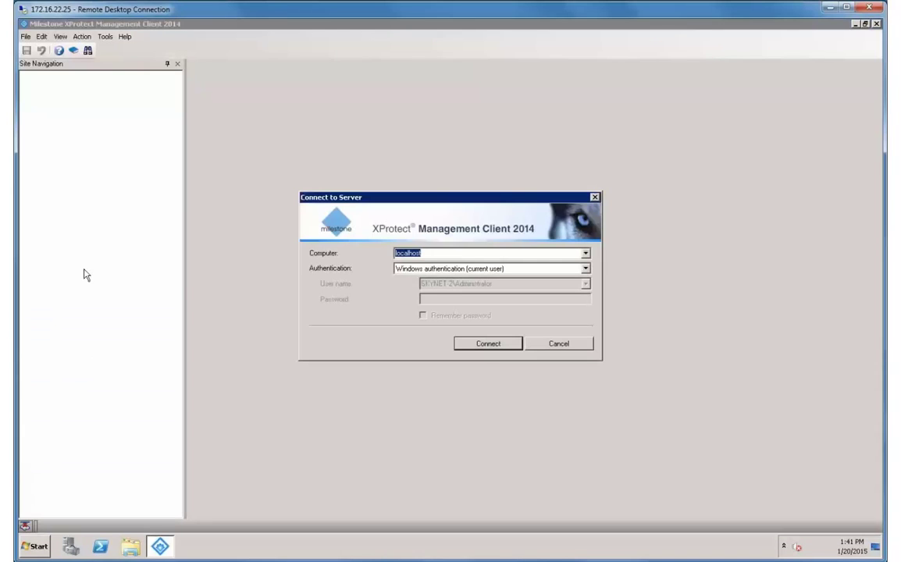
# Connect the Management Client to localhost with Windows authentication and open the site's Access Control node.
pyautogui.click(472, 348)
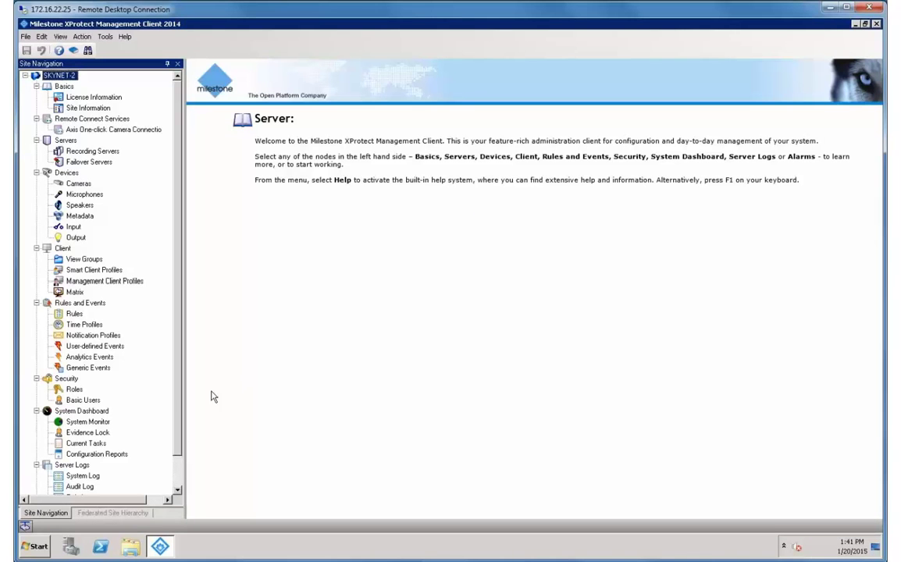
pyautogui.scroll(-2, 160, 426)
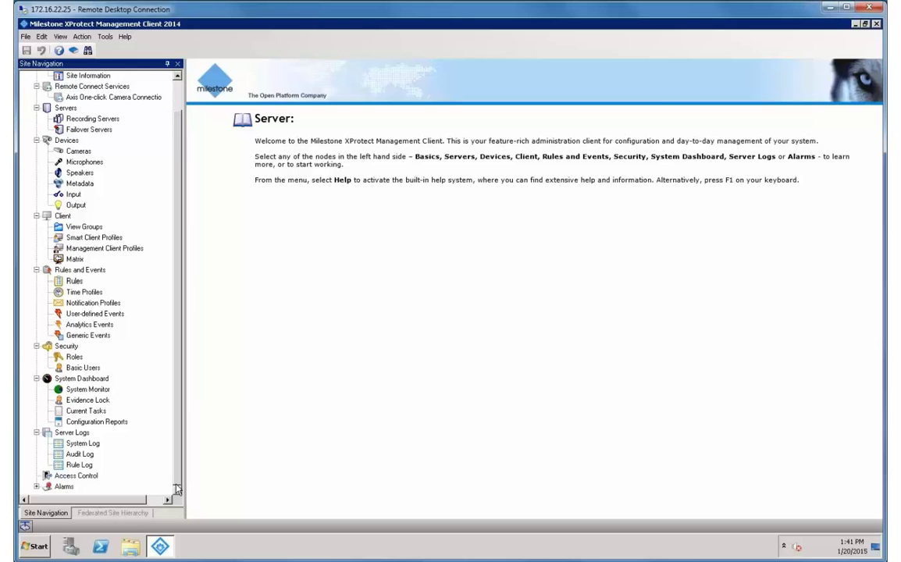
pyautogui.click(78, 475)
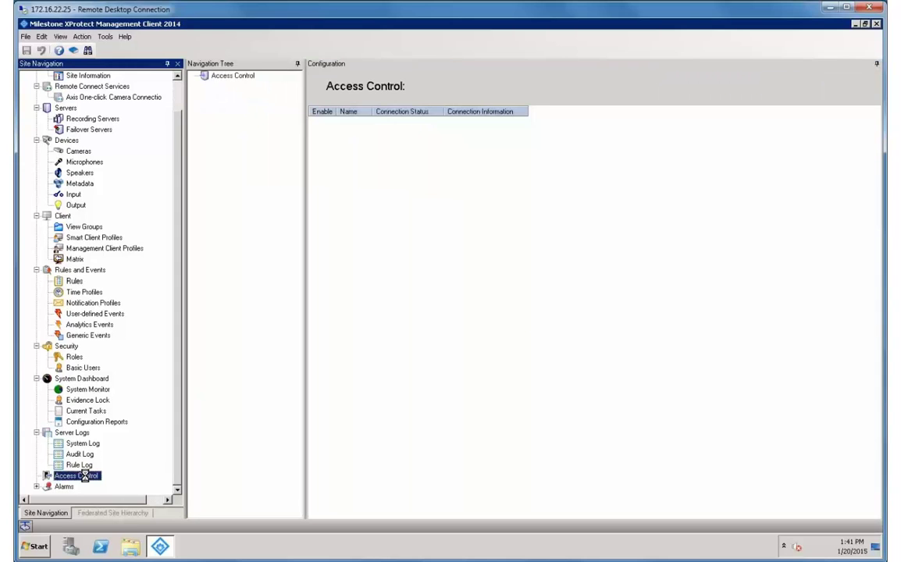
# Create a new access control system integration named Bosch APE 3.0 using the Milestone - Bosch APE integration plug-in.
pyautogui.rightClick(92, 477)
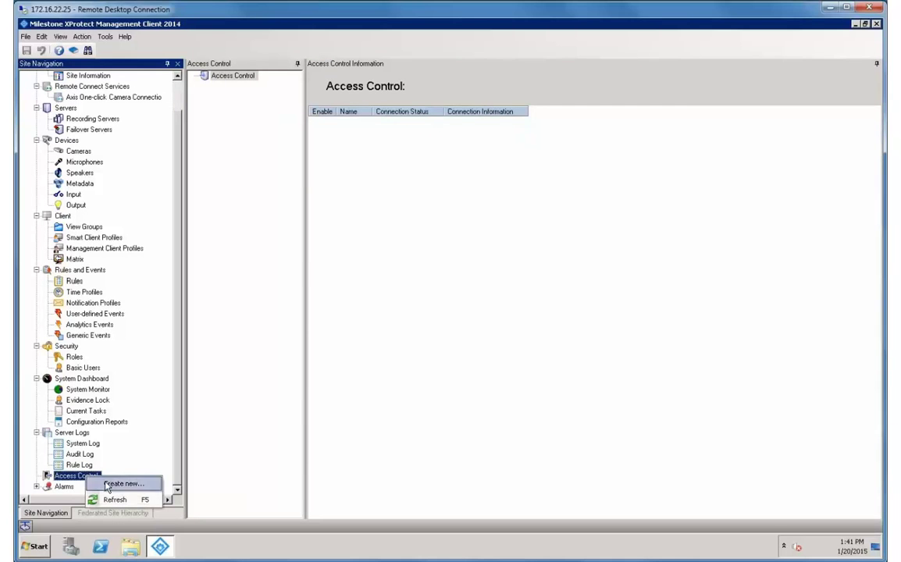
pyautogui.click(107, 485)
pyautogui.write('Bosch APE 3.0')
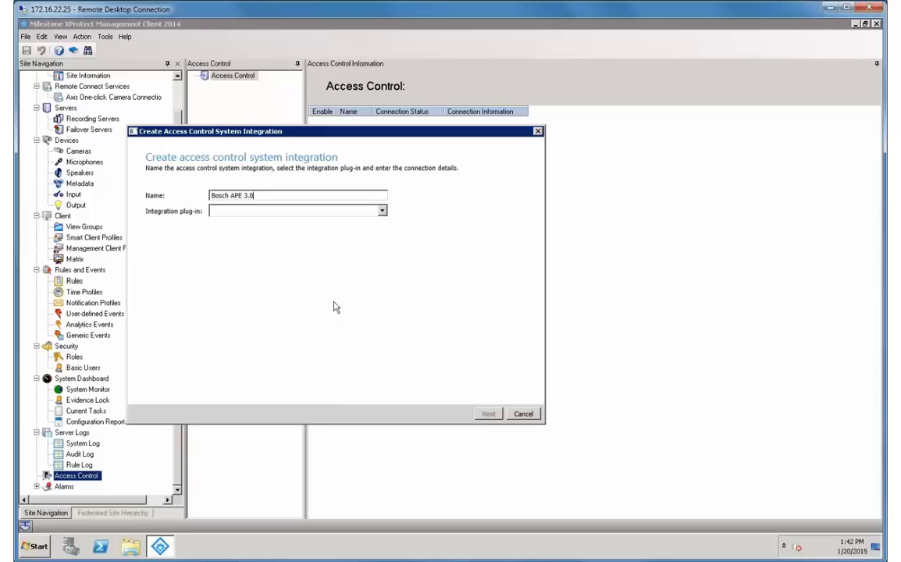
pyautogui.click(383, 212)
pyautogui.click(326, 222)
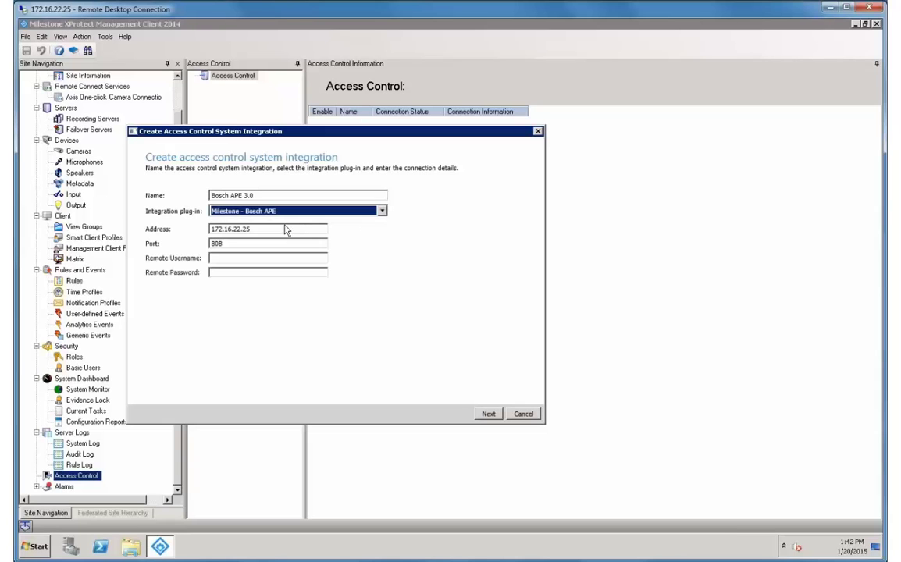
# Set the address to 172.16.22.80, enter the remote username and remote password, and retrieve the access control configuration.
pyautogui.click(283, 229)
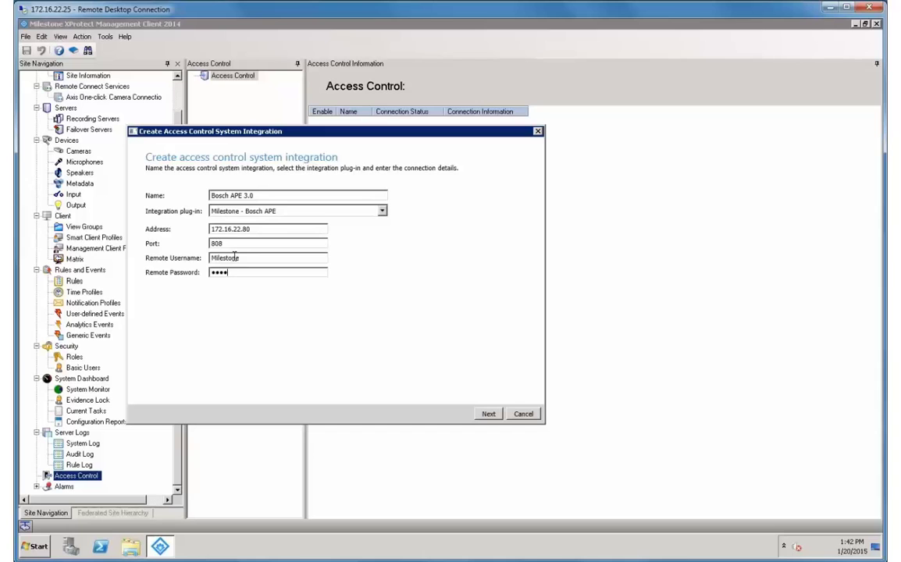
pyautogui.click(486, 416)
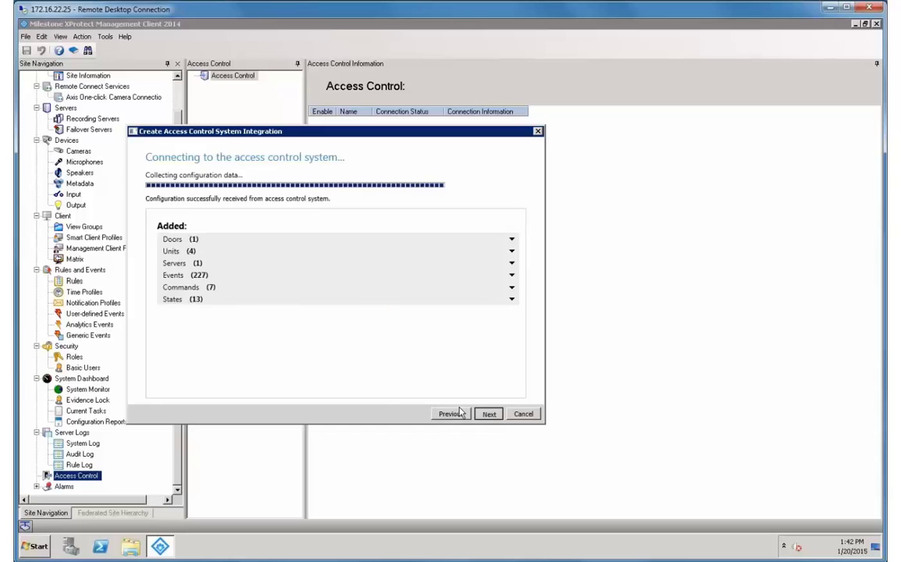
pyautogui.click(488, 414)
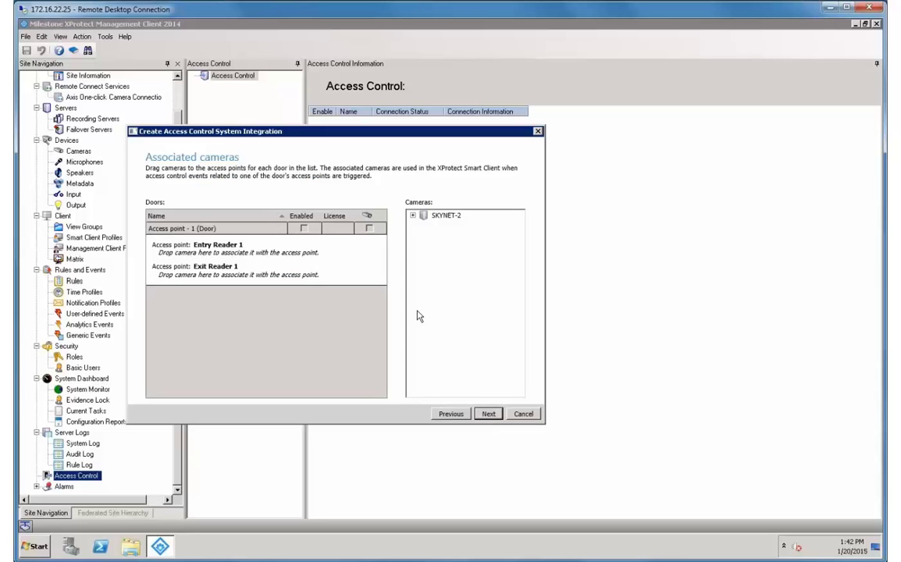
# Associate DirectShow Camera 1 with Entry Reader 1 and Camera 2 with Exit Reader 1, then complete and close the integration wizard.
pyautogui.click(413, 215)
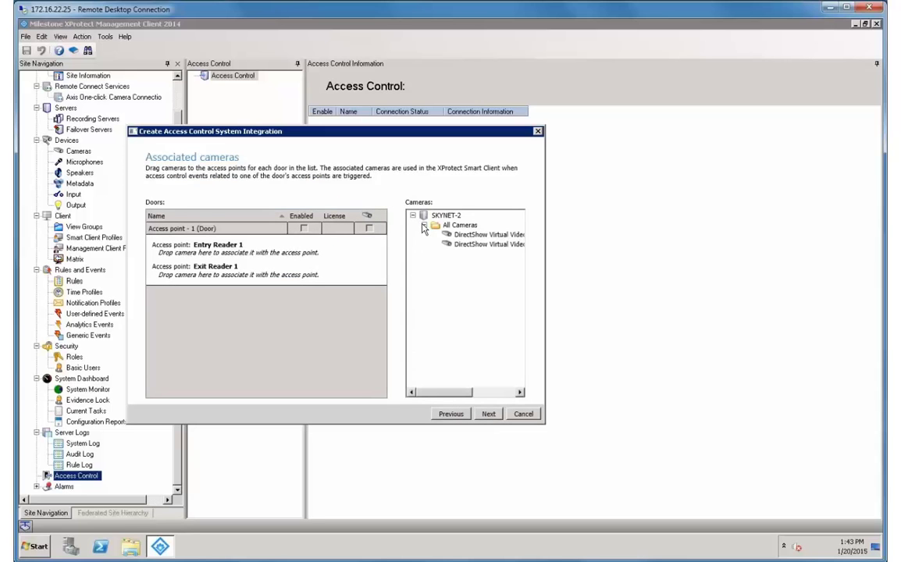
pyautogui.moveTo(449, 234); pyautogui.dragTo(296, 250)
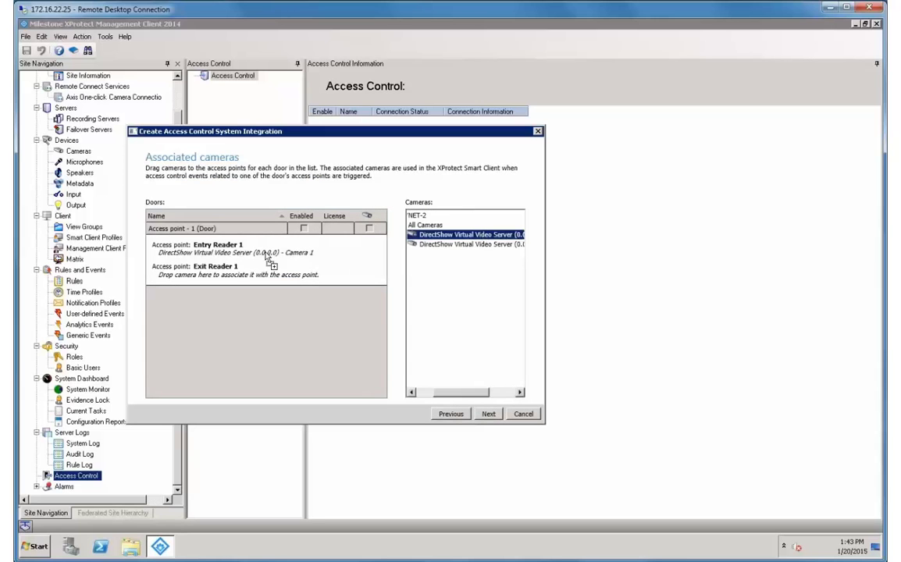
pyautogui.moveTo(453, 243); pyautogui.dragTo(273, 285)
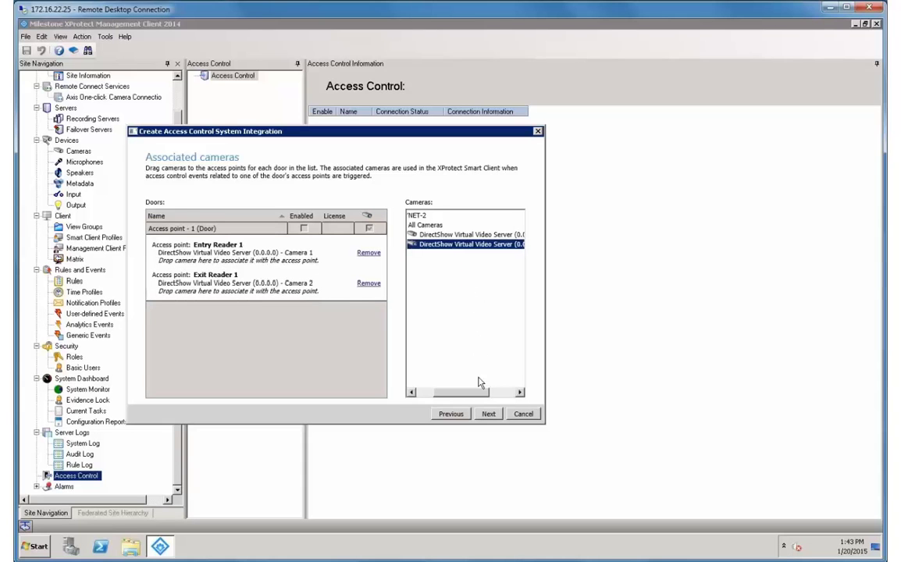
pyautogui.click(482, 415)
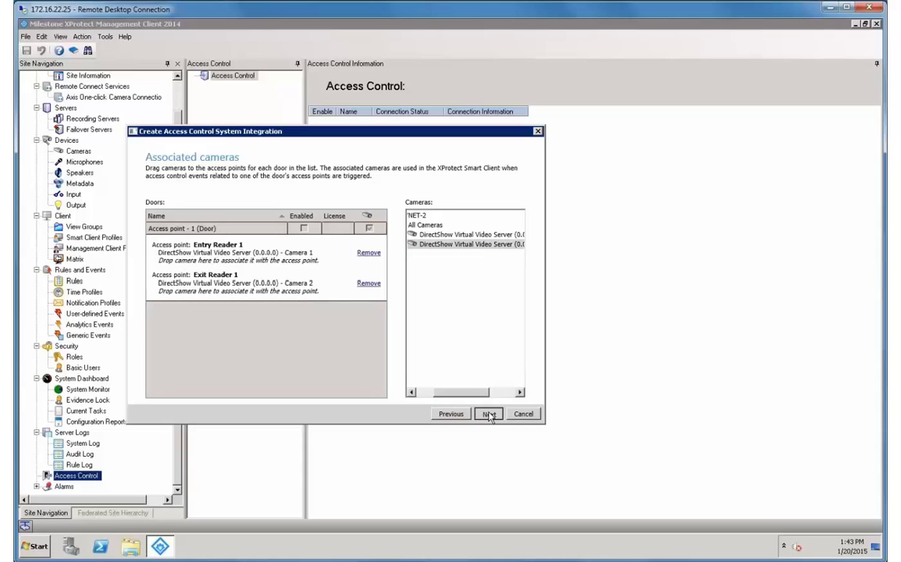
pyautogui.click(502, 417)
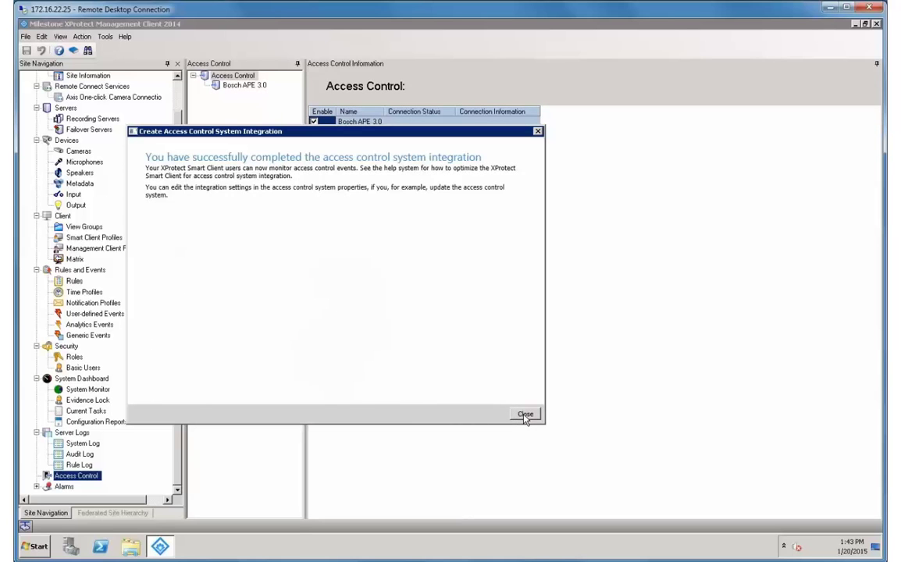
pyautogui.click(524, 416)
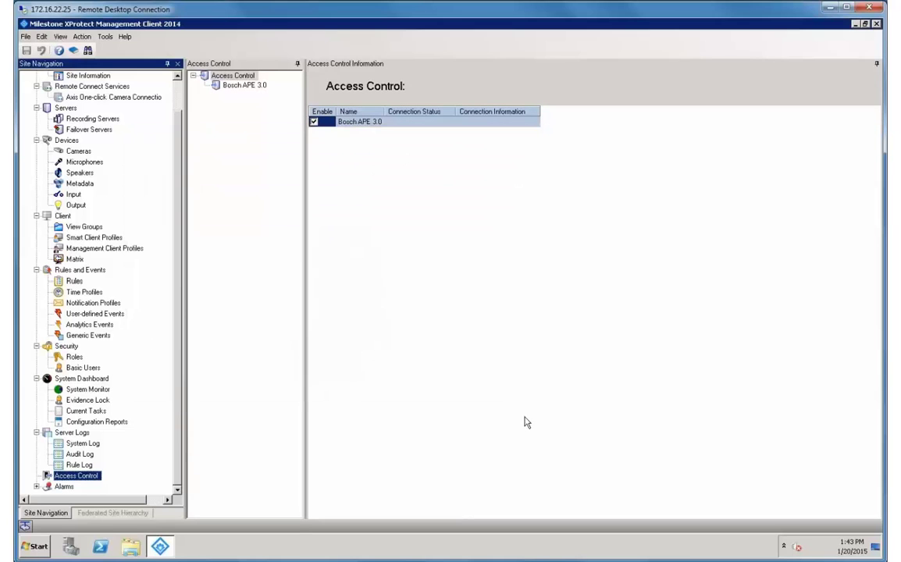
# Switch to the Management Client on the 172.16.22.34 server and view the general settings of the Bosch APE 3.0 integration.
pyautogui.click(246, 88)
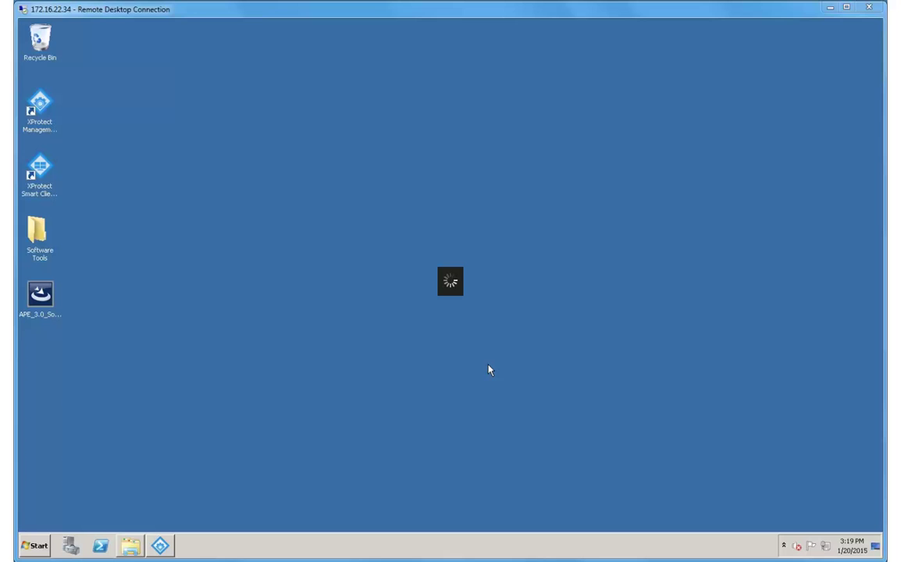
pyautogui.click(171, 542)
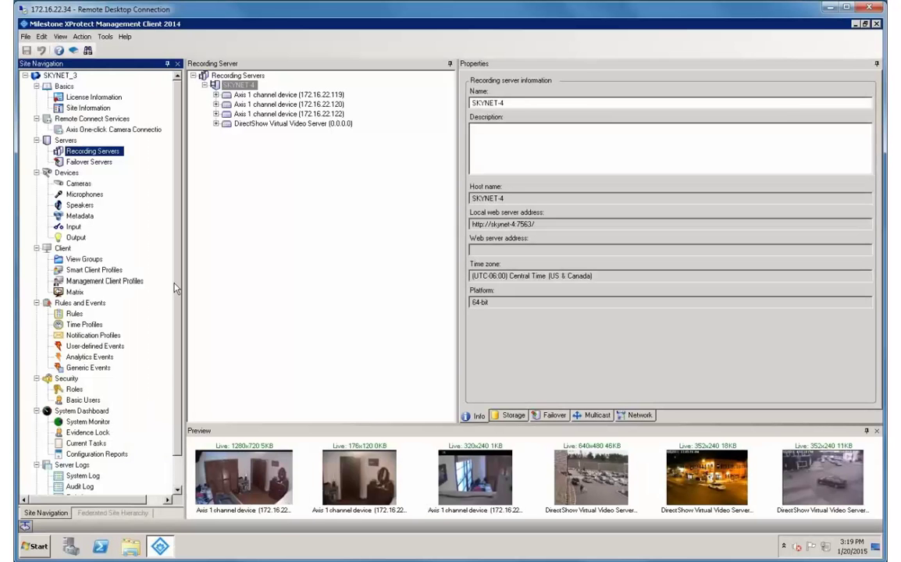
pyautogui.scroll(-1, 175, 374)
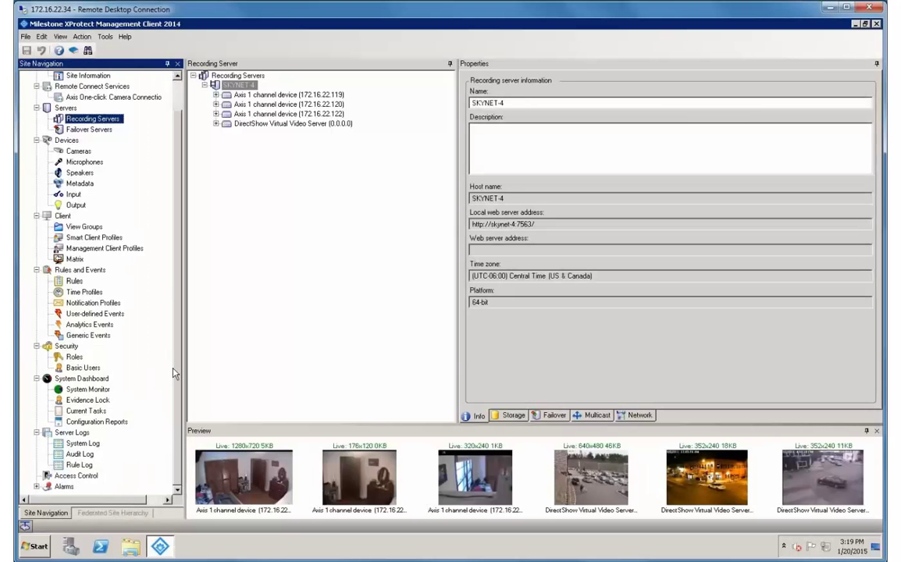
pyautogui.click(71, 476)
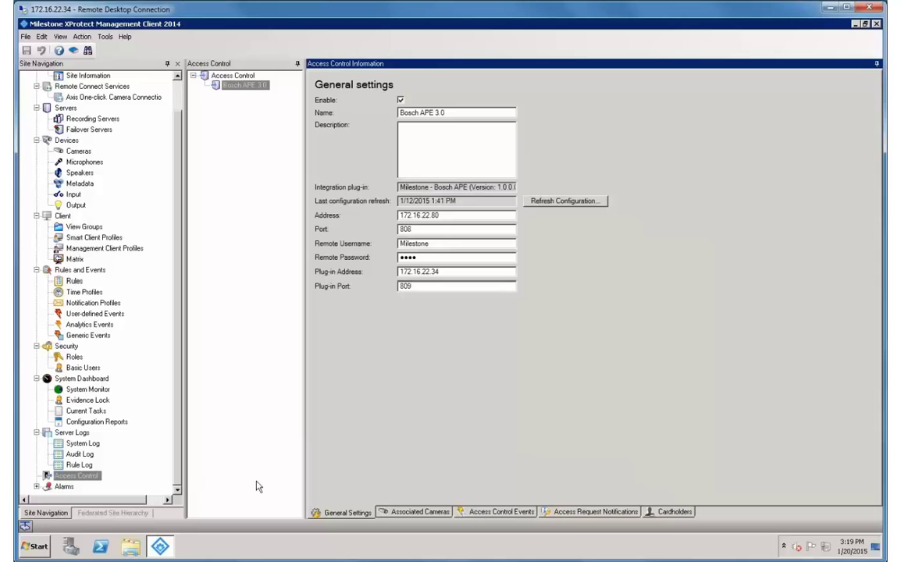
# View the door's associated cameras, expand all SKYNET_3 cameras, and try assigning an Axis camera to Entry Reader 1.
pyautogui.click(416, 513)
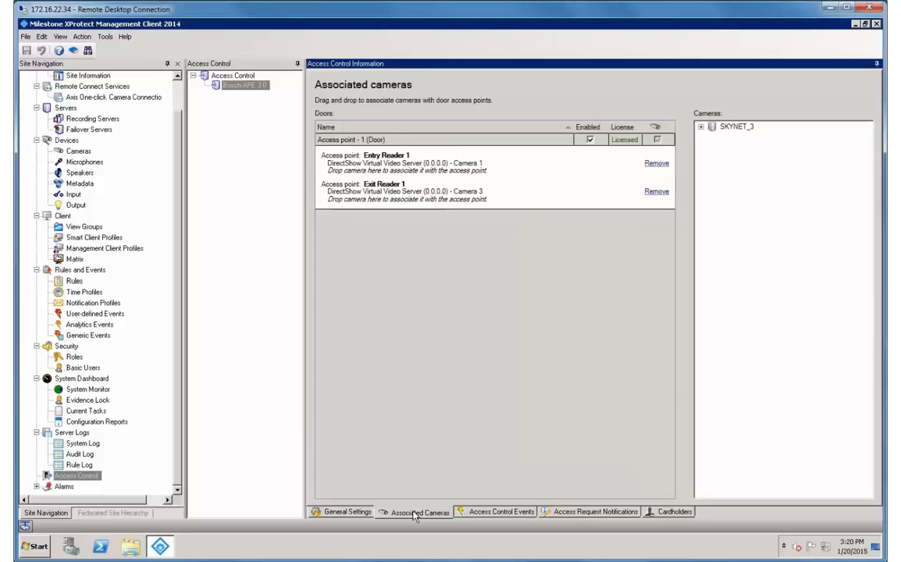
pyautogui.click(701, 126)
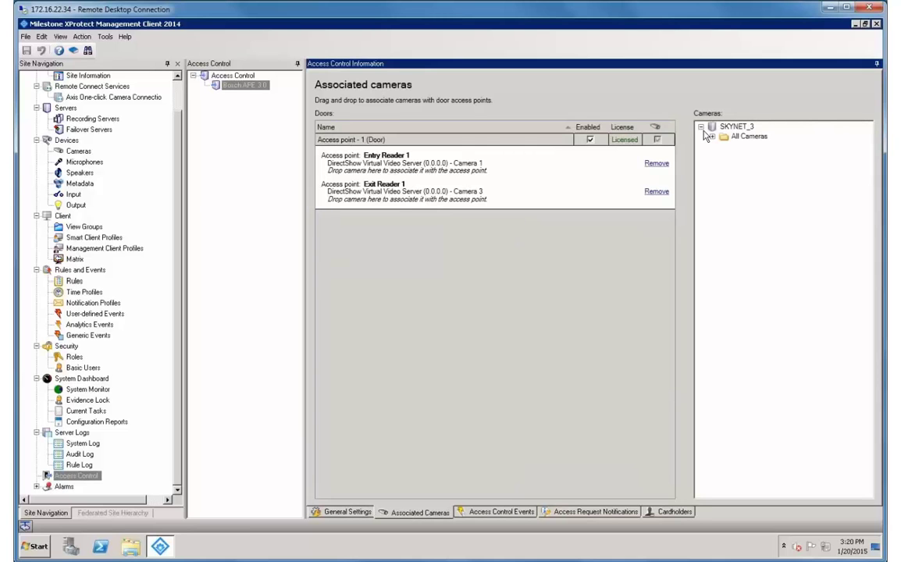
pyautogui.click(712, 136)
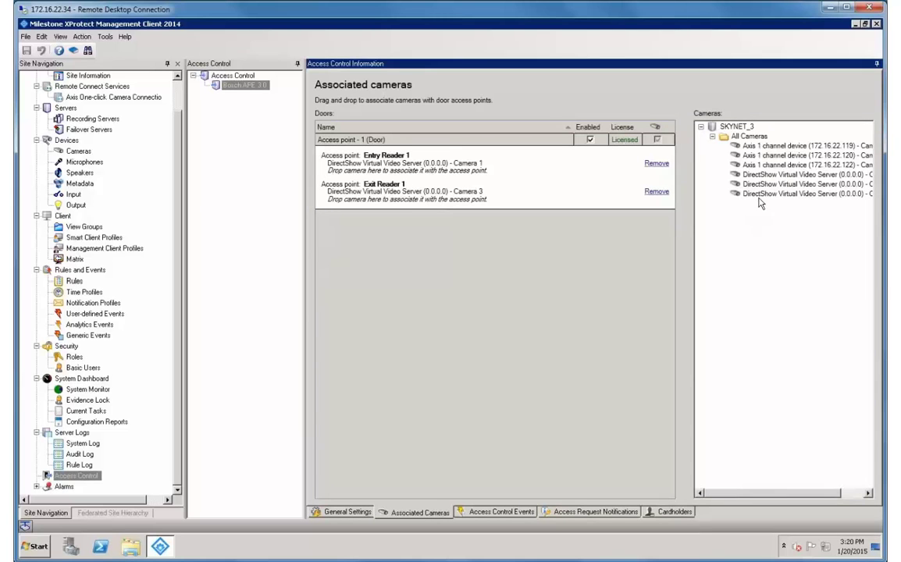
pyautogui.moveTo(770, 167); pyautogui.dragTo(634, 161)
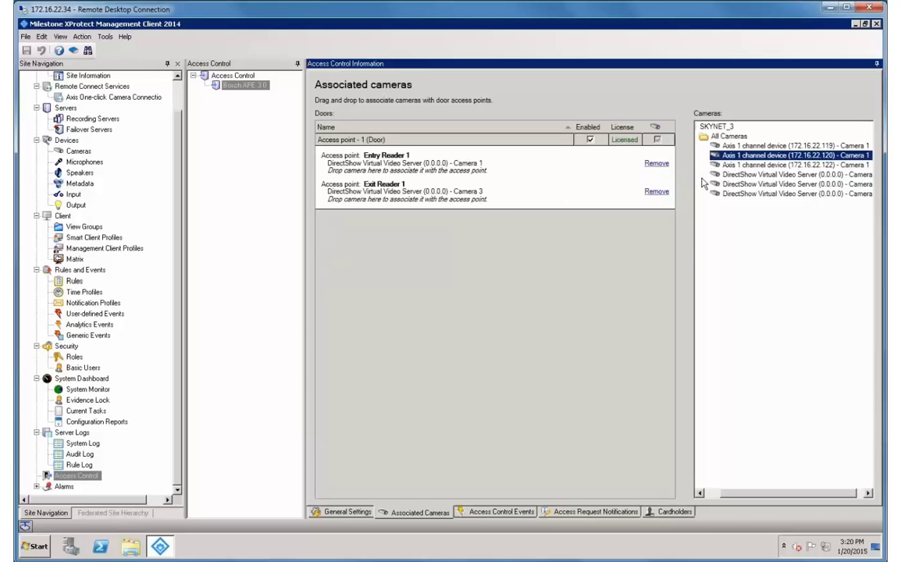
# Review the access control events list and check the event category options of the Access event.
pyautogui.click(498, 513)
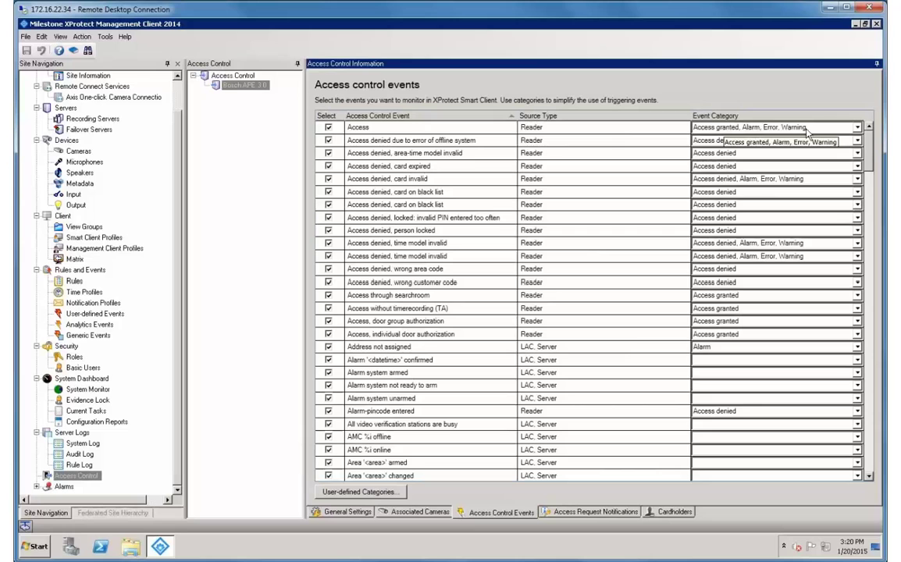
pyautogui.click(856, 129)
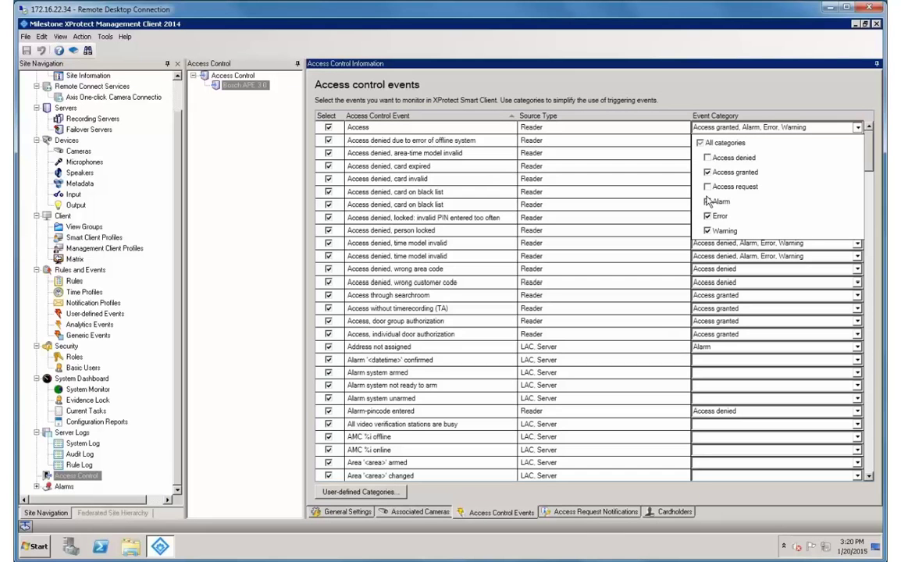
pyautogui.click(652, 129)
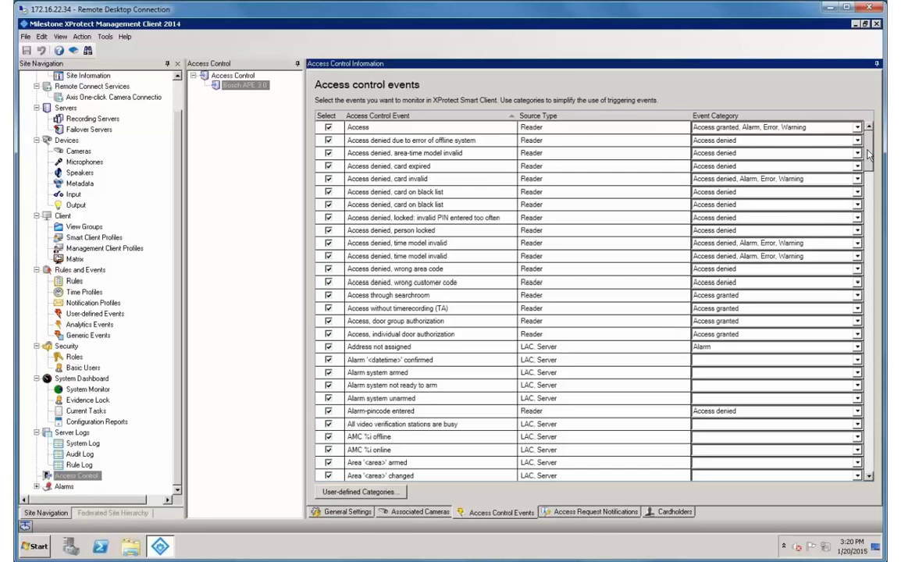
pyautogui.scroll(-20, 856, 356)
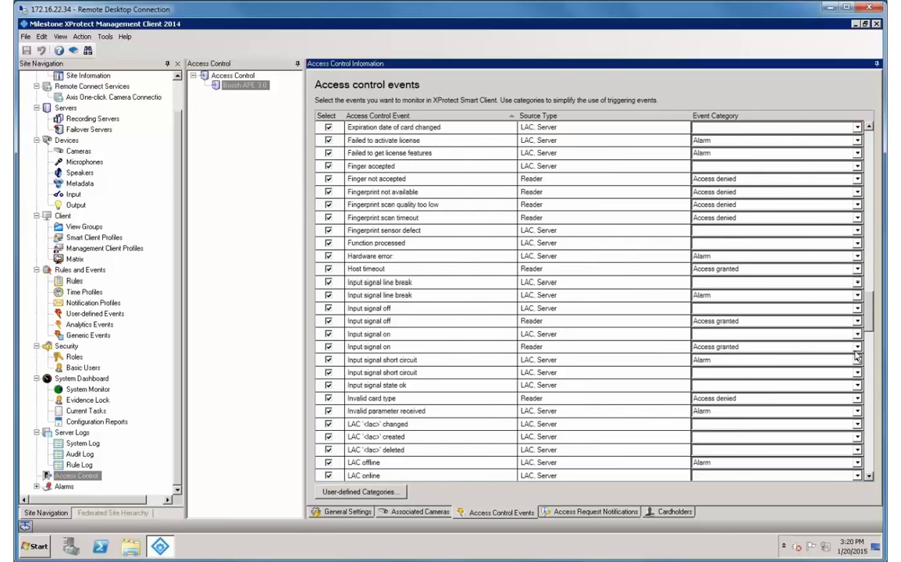
pyautogui.scroll(-15, 857, 356)
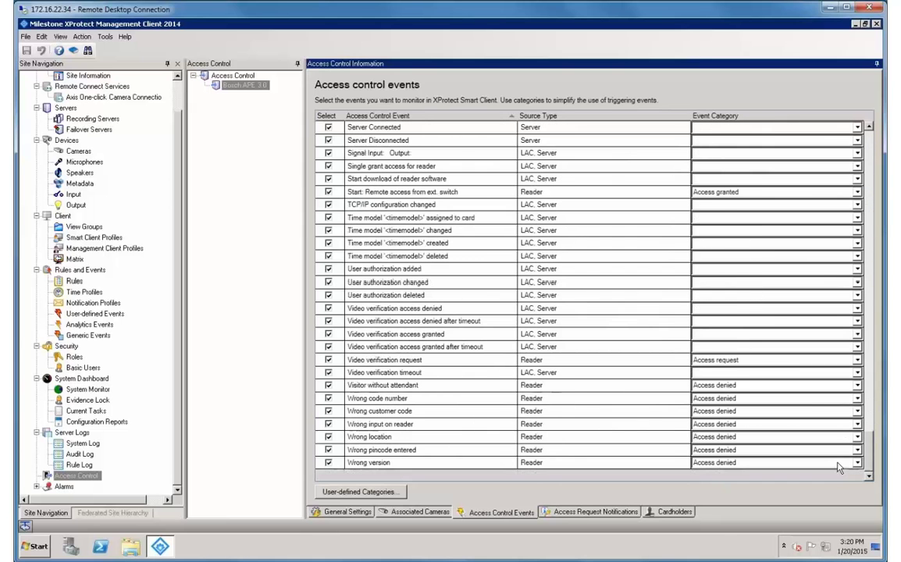
pyautogui.scroll(20, 761, 418)
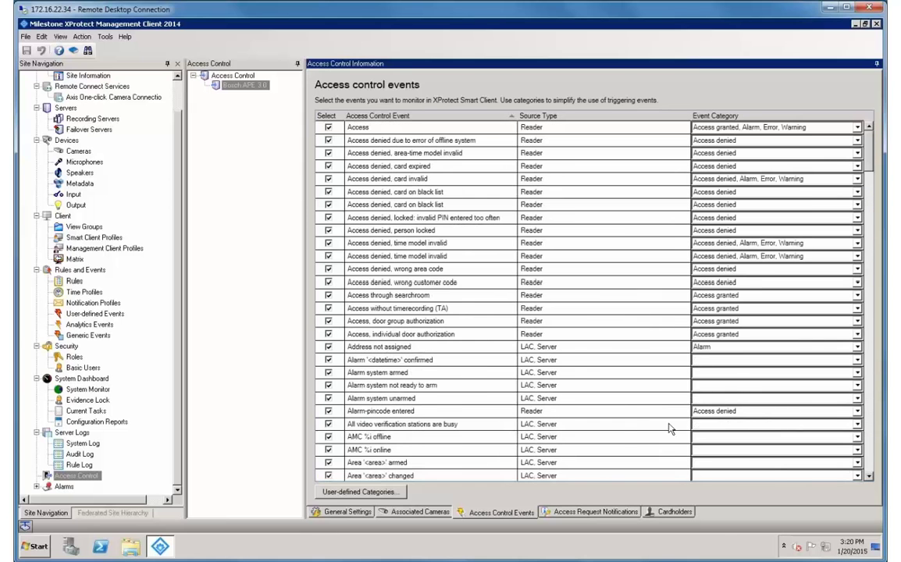
# In the access request notifications, set the Access Granted notification's command to Grant Access [source].
pyautogui.click(588, 513)
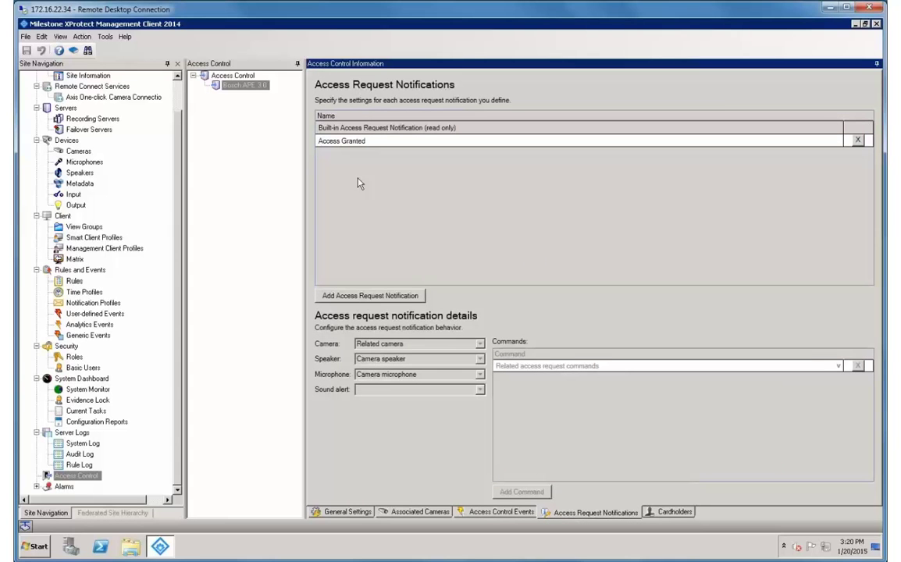
pyautogui.click(335, 124)
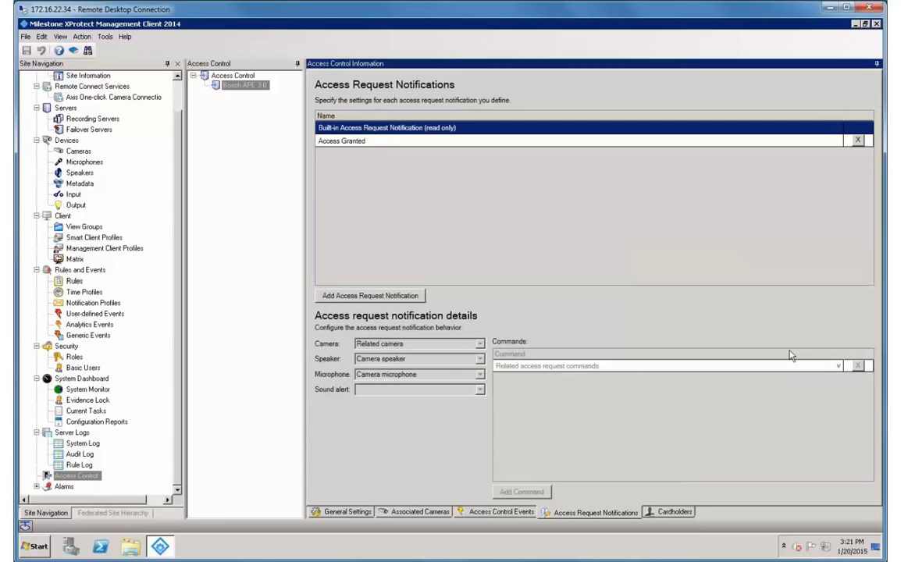
pyautogui.click(377, 141)
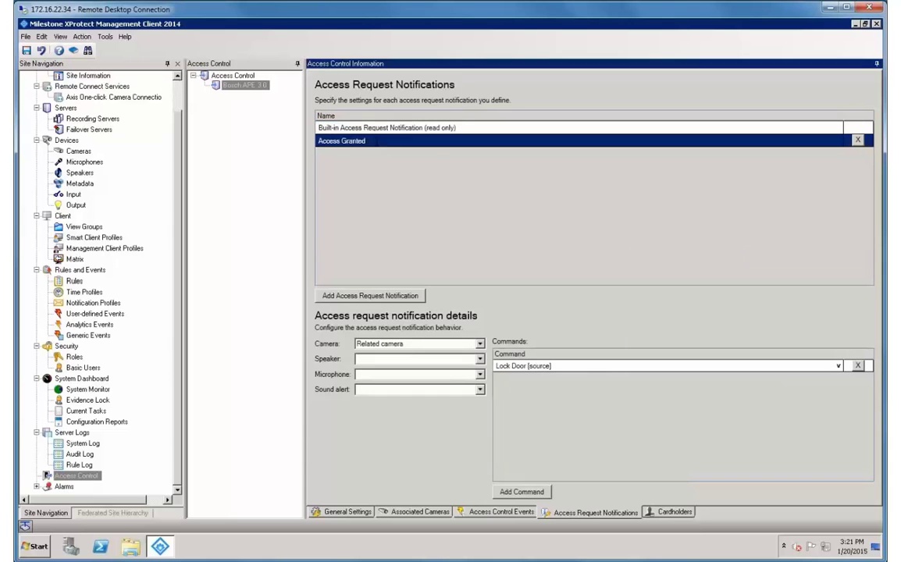
pyautogui.click(838, 367)
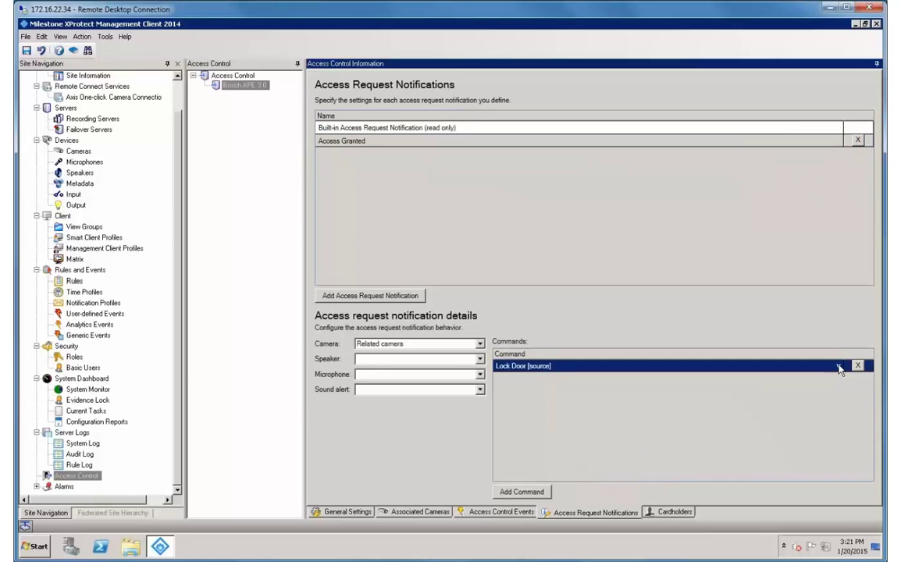
pyautogui.click(839, 367)
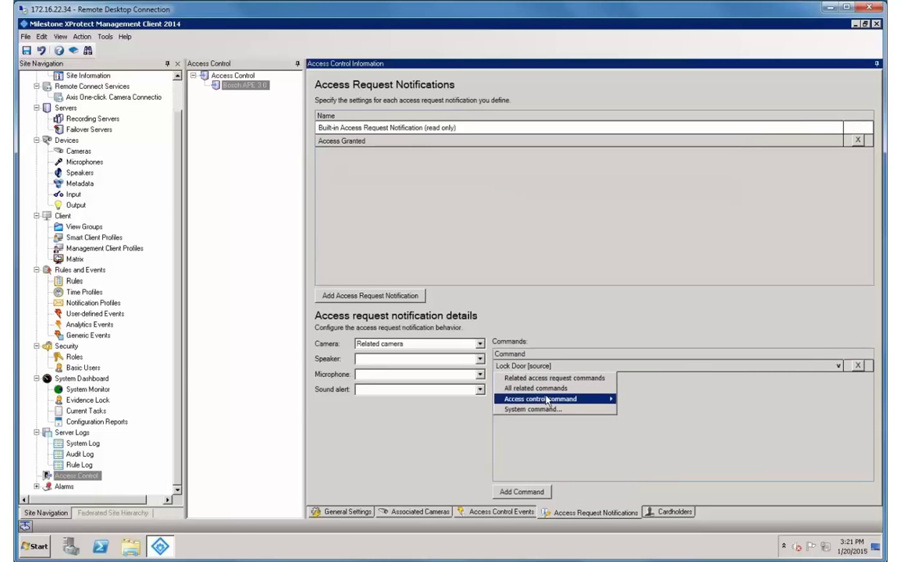
pyautogui.moveTo(566, 400)
pyautogui.moveTo(652, 412)
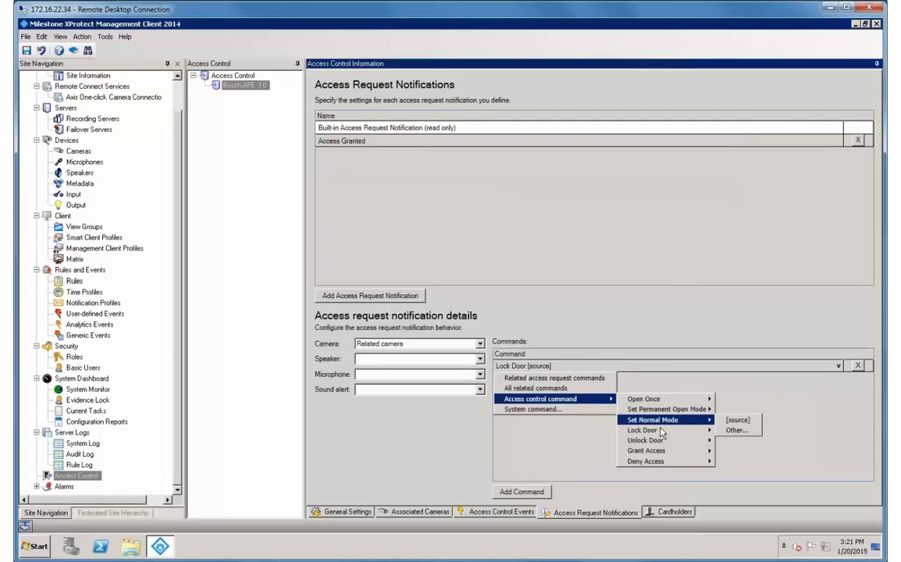
pyautogui.moveTo(665, 430)
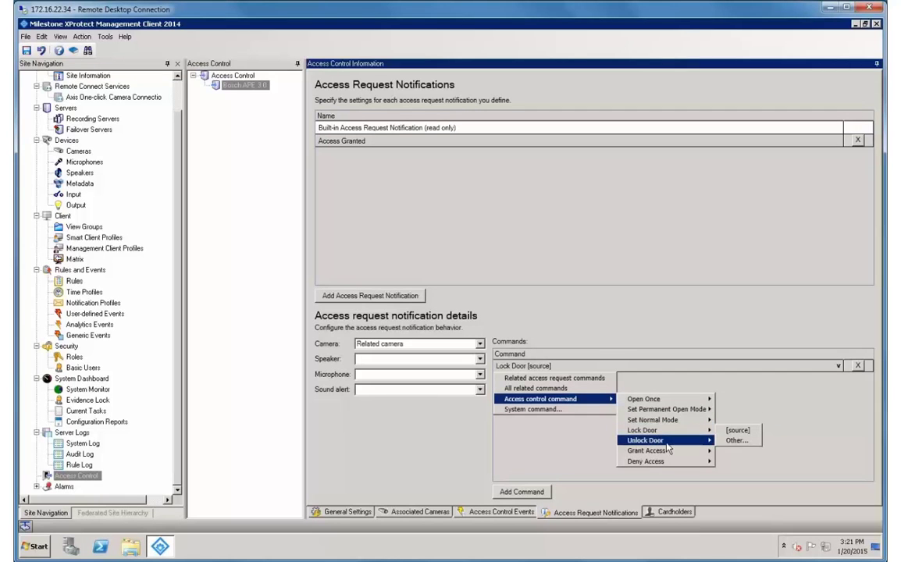
pyautogui.moveTo(672, 452)
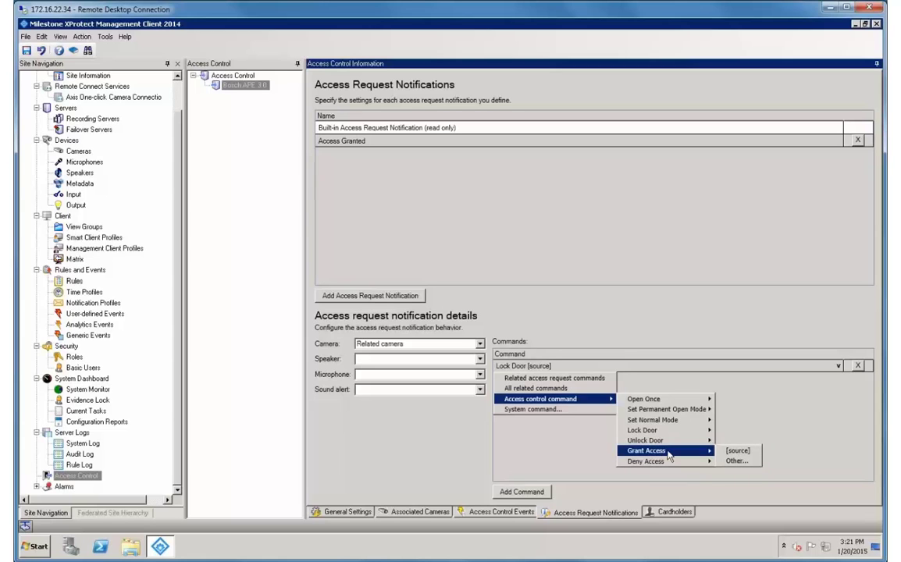
pyautogui.click(739, 451)
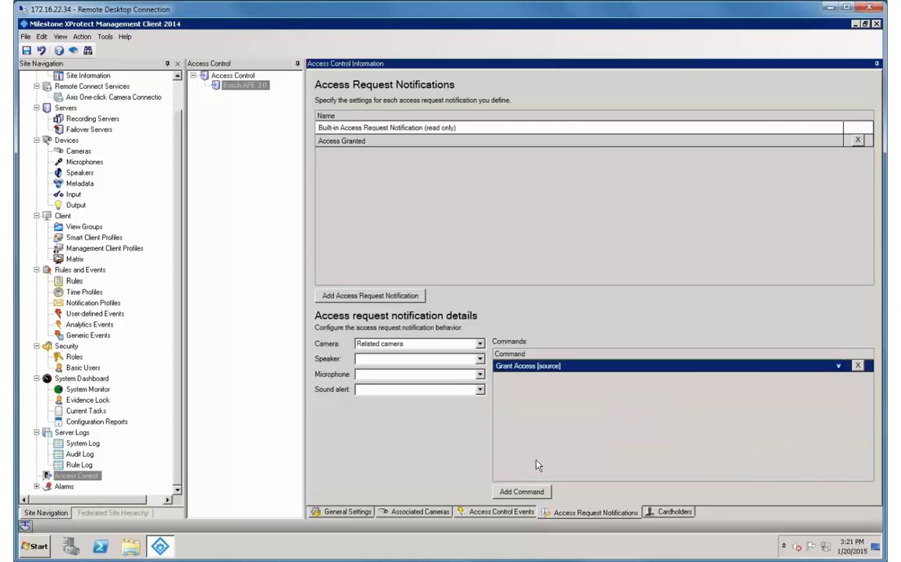
# Add Lock Door [source] and Unlock Door [source] commands to the Access Granted notification, then select the built-in notification.
pyautogui.click(520, 493)
pyautogui.click(679, 379)
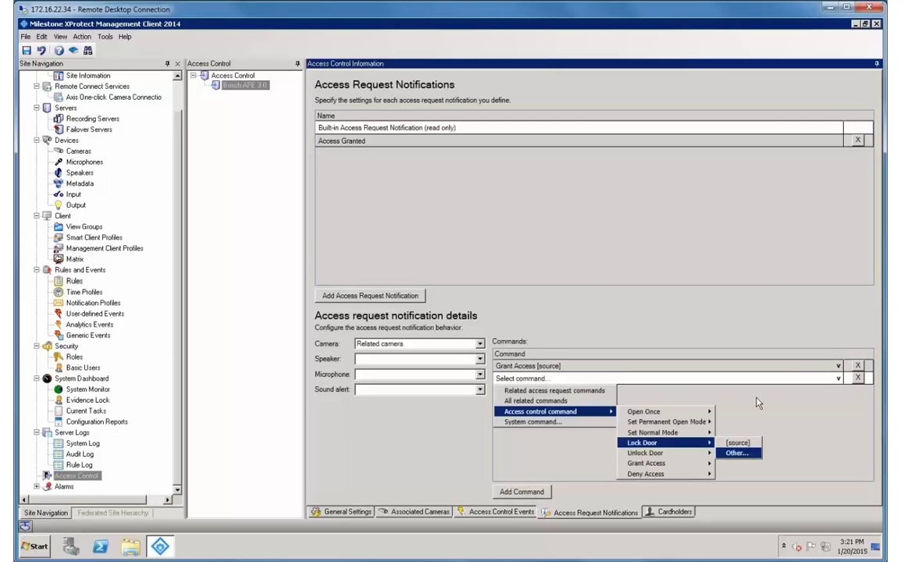
pyautogui.click(742, 498)
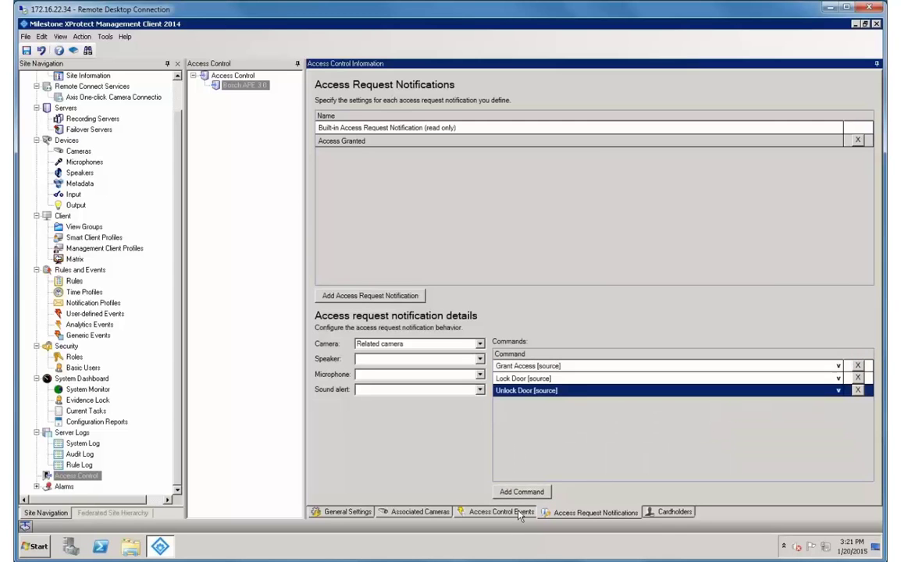
pyautogui.click(336, 127)
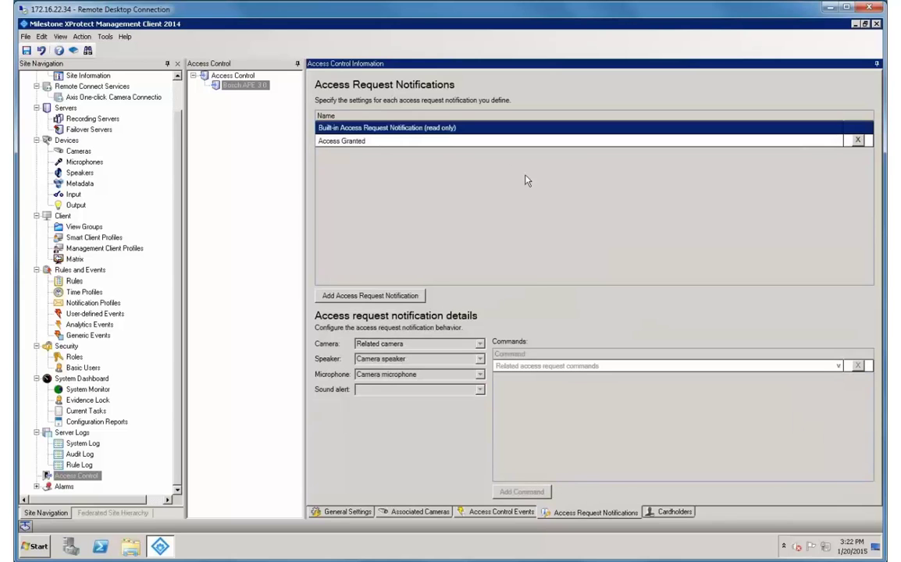
# Search the cardholders for the test persons numbered 1 to 5 in turn and view their pictures and details.
pyautogui.click(670, 511)
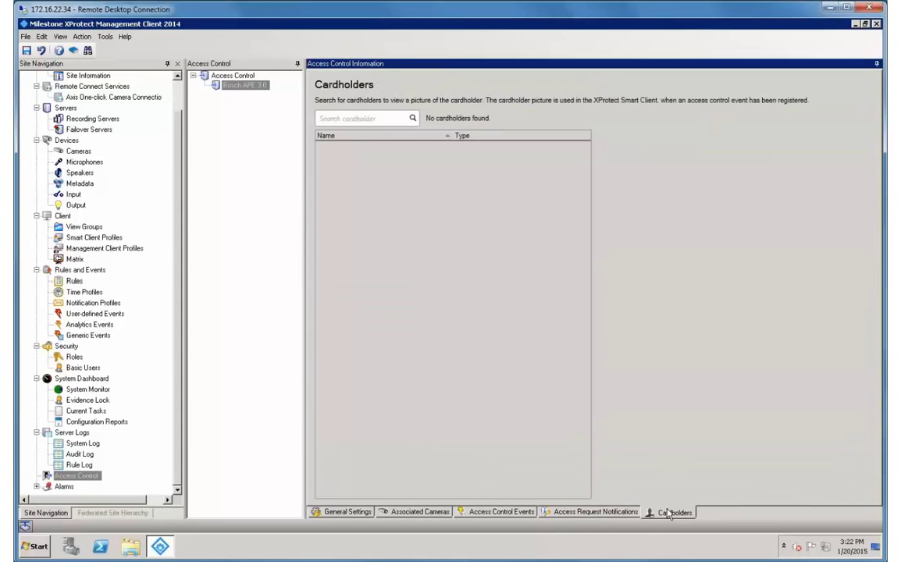
pyautogui.click(382, 119)
pyautogui.write('Testperson-1')
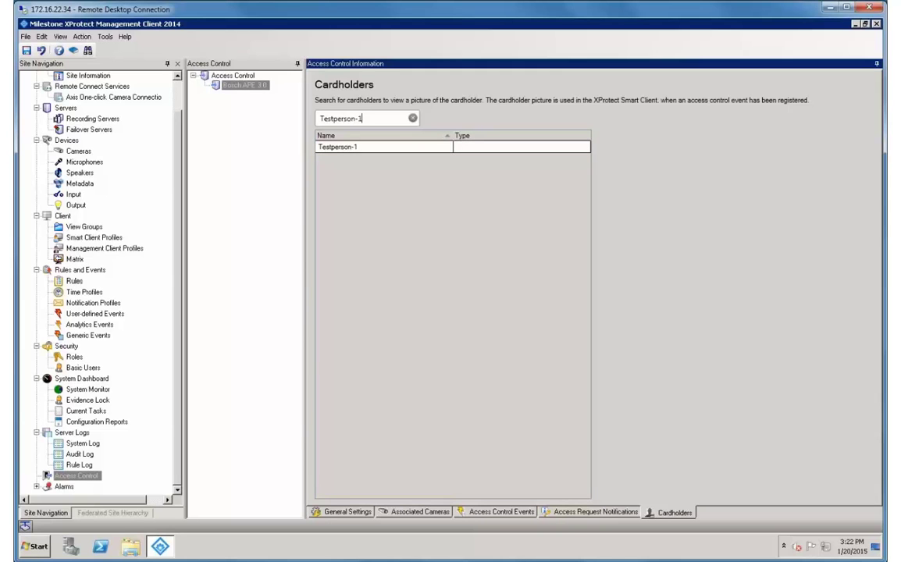
pyautogui.click(387, 151)
pyautogui.click(368, 119)
pyautogui.press('BackSpace')
pyautogui.write('2')
pyautogui.press('BackSpace')
pyautogui.write('3')
pyautogui.press('BackSpace')
pyautogui.write('4')
pyautogui.press('BackSpace')
pyautogui.write('5')
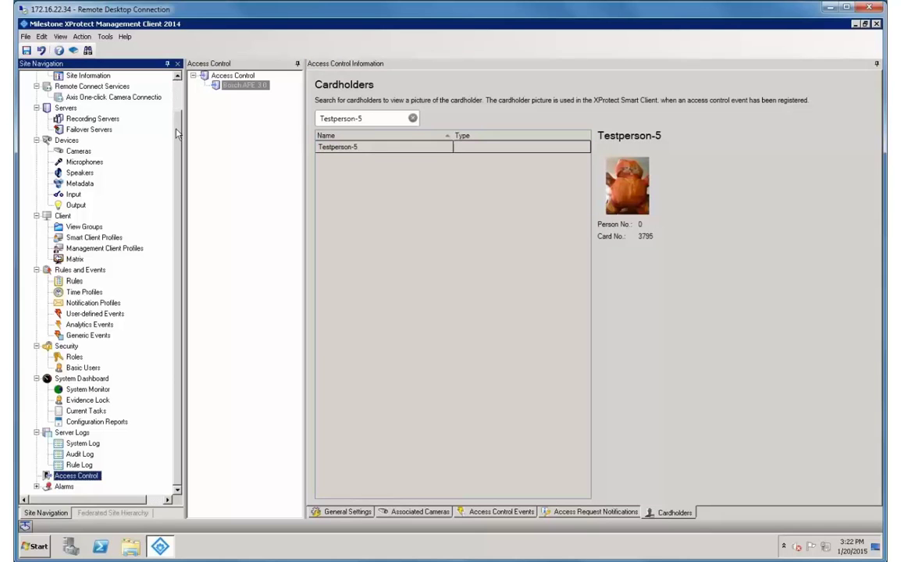
# Go to the rules, saving the access control changes, and view the definition of the Denied rule.
pyautogui.click(74, 282)
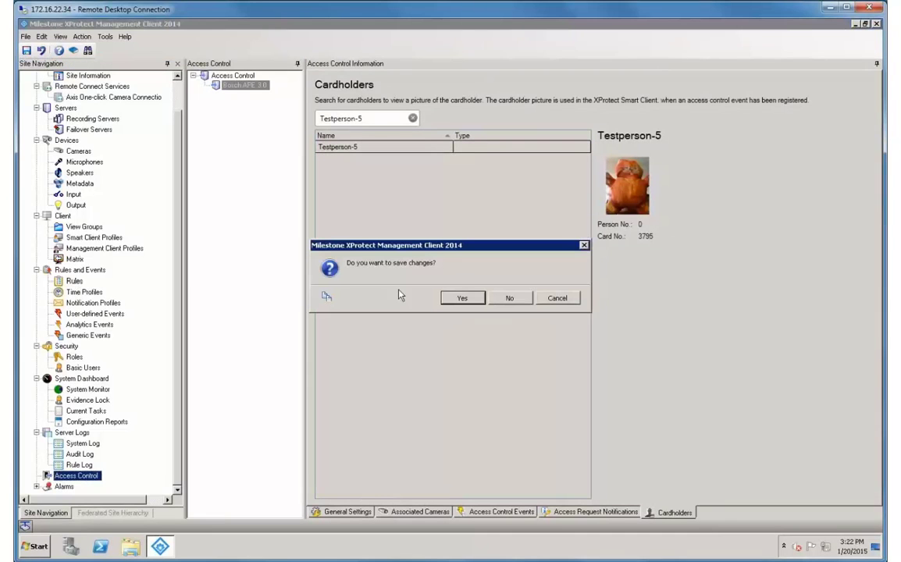
pyautogui.click(455, 297)
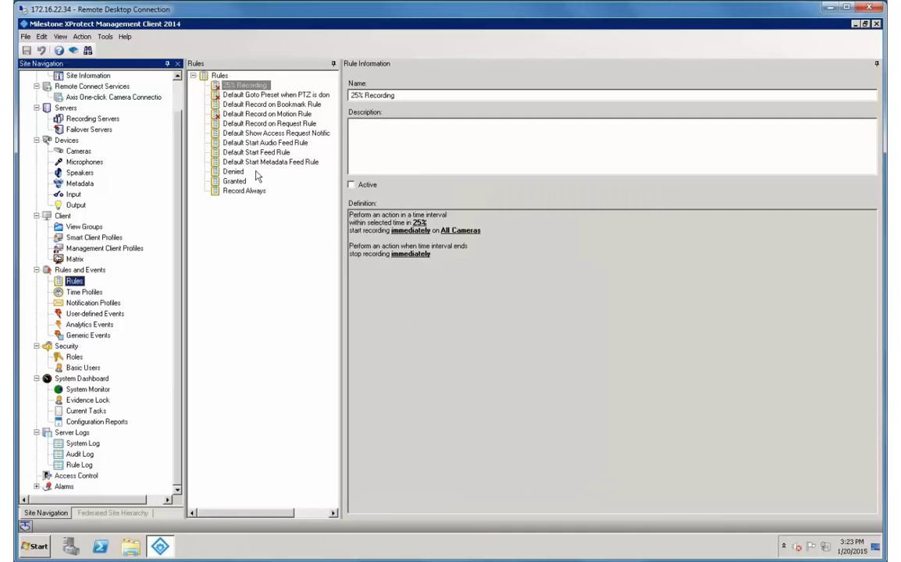
pyautogui.click(243, 171)
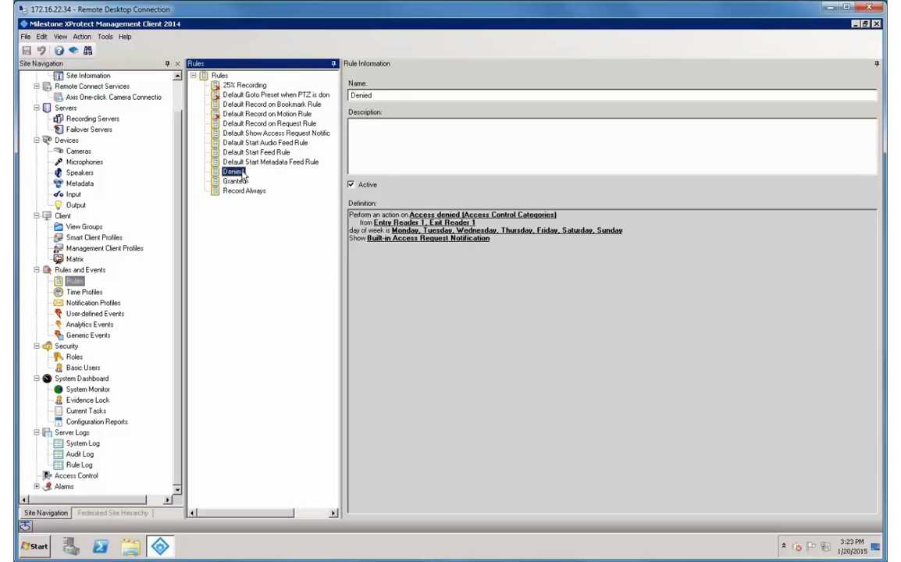
# Add a rule named Access Alarm that performs an action on the Alarm event from the Access Control Categories.
pyautogui.rightClick(271, 174)
pyautogui.click(257, 99)
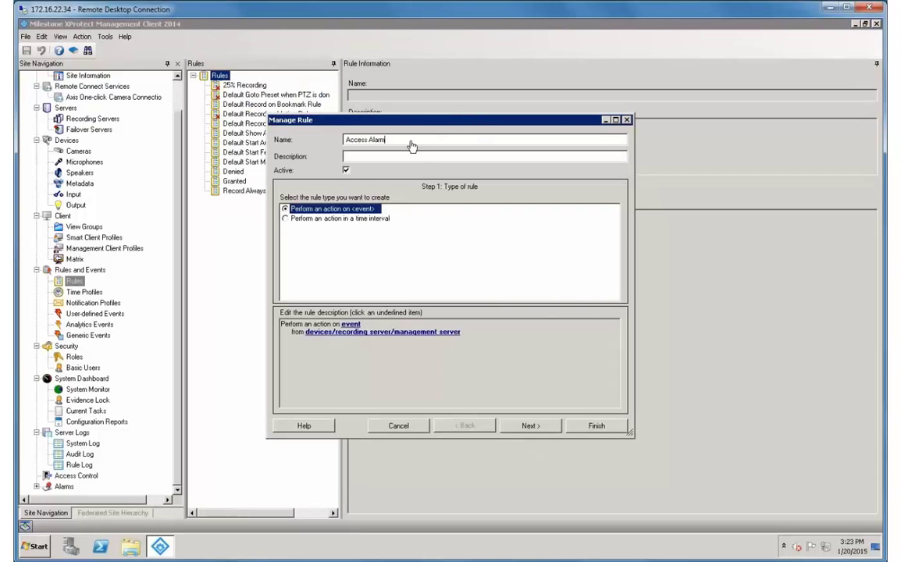
pyautogui.click(350, 324)
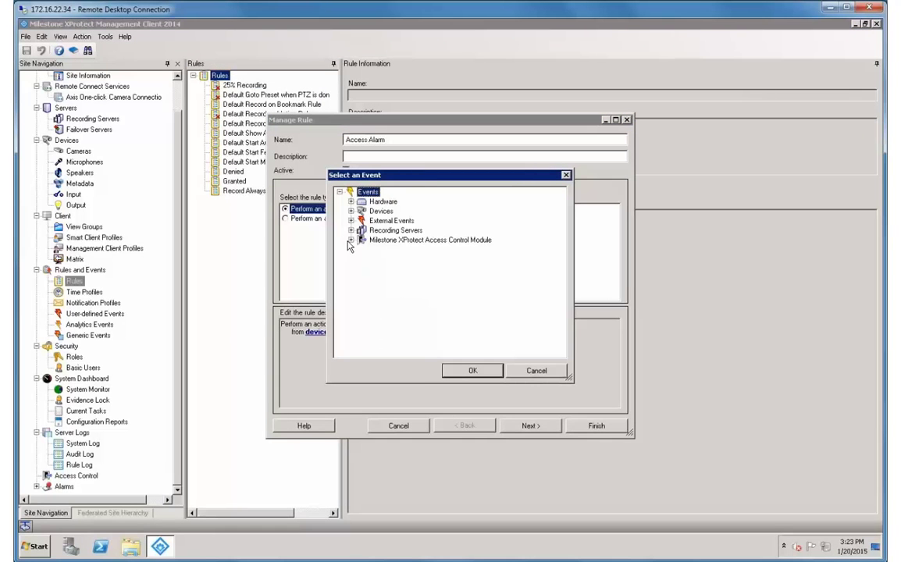
pyautogui.click(351, 240)
pyautogui.click(361, 250)
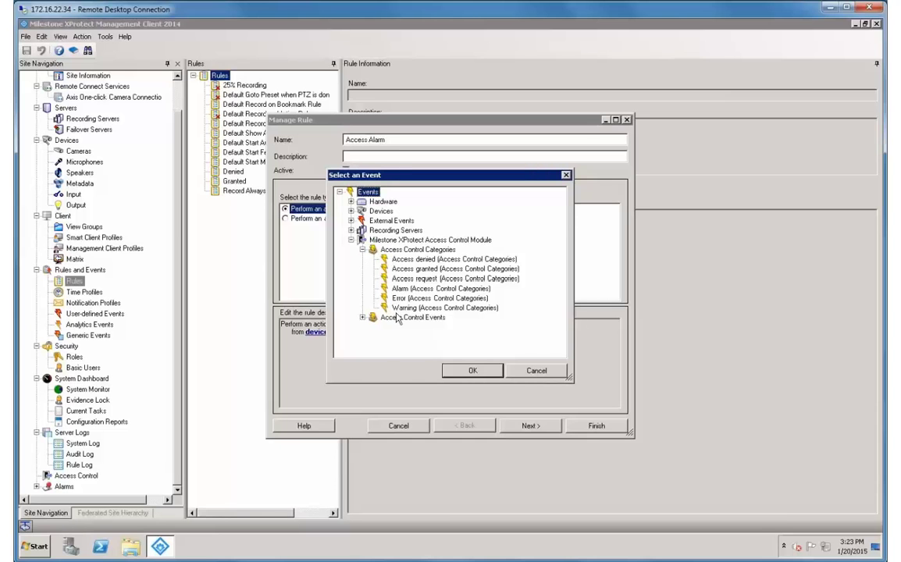
pyautogui.click(361, 317)
pyautogui.moveTo(561, 200)
pyautogui.mouseDown()
pyautogui.moveTo(562, 336)
pyautogui.moveTo(561, 195)
pyautogui.mouseUp()
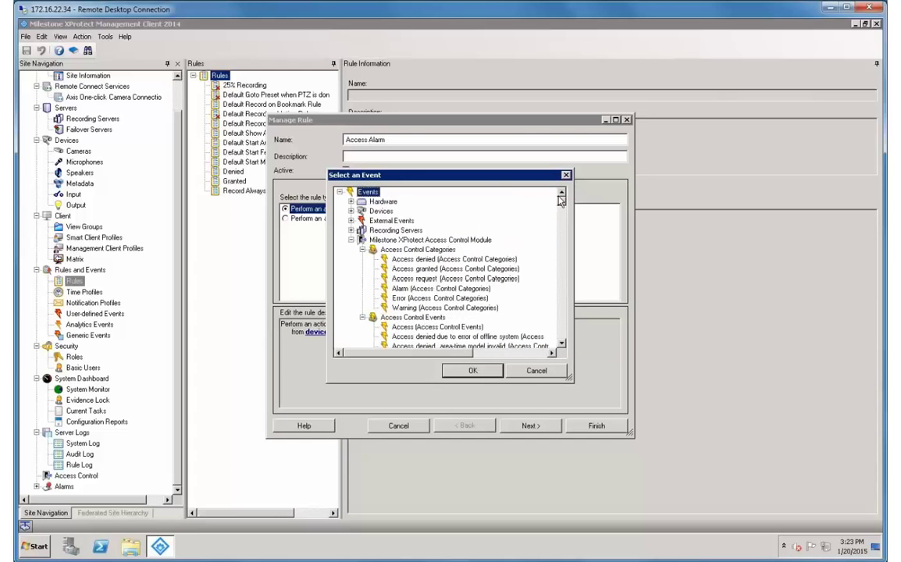
pyautogui.click(363, 318)
pyautogui.click(402, 289)
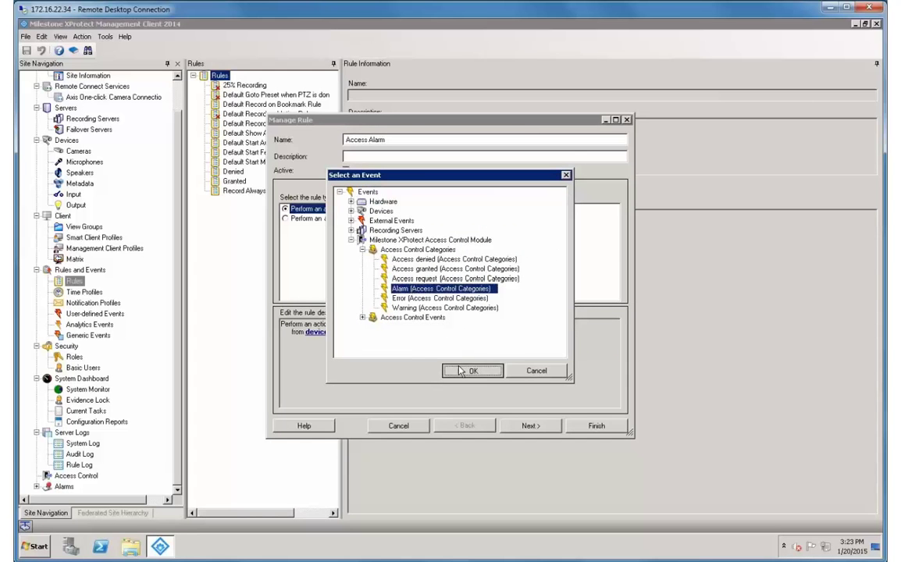
pyautogui.click(460, 370)
# Set Access point - 1 (Door) of Bosch APE 3.0 as the rule's event source.
pyautogui.click(343, 333)
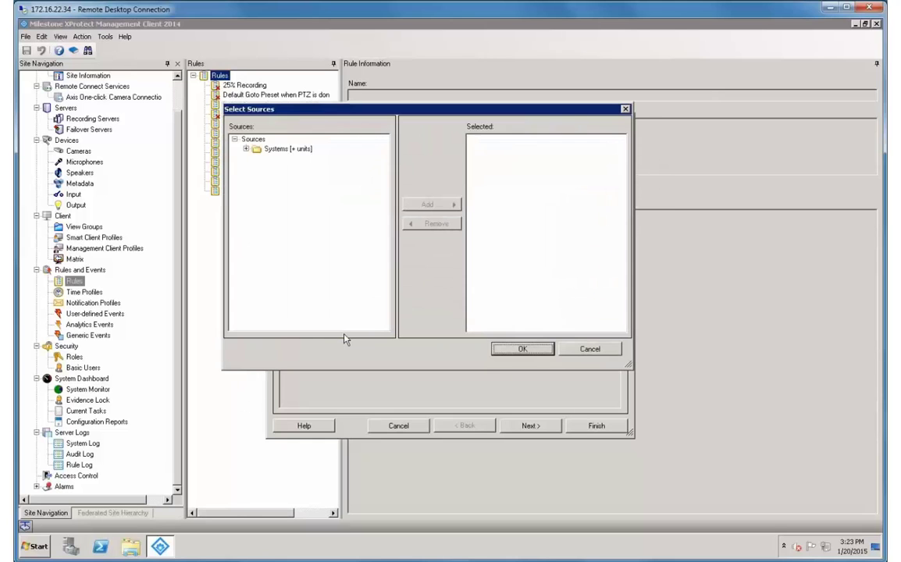
pyautogui.click(247, 149)
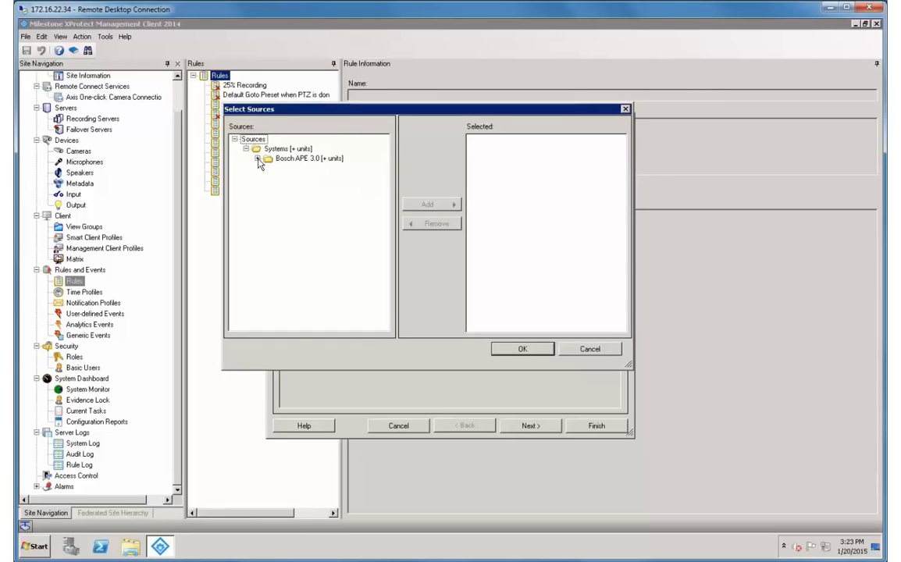
pyautogui.click(258, 159)
pyautogui.click(269, 169)
pyautogui.click(281, 178)
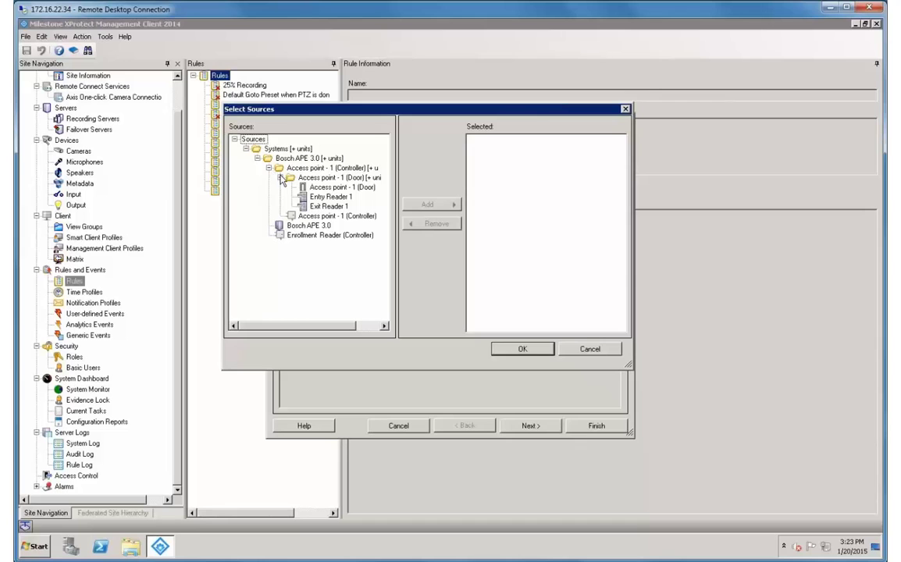
pyautogui.click(336, 187)
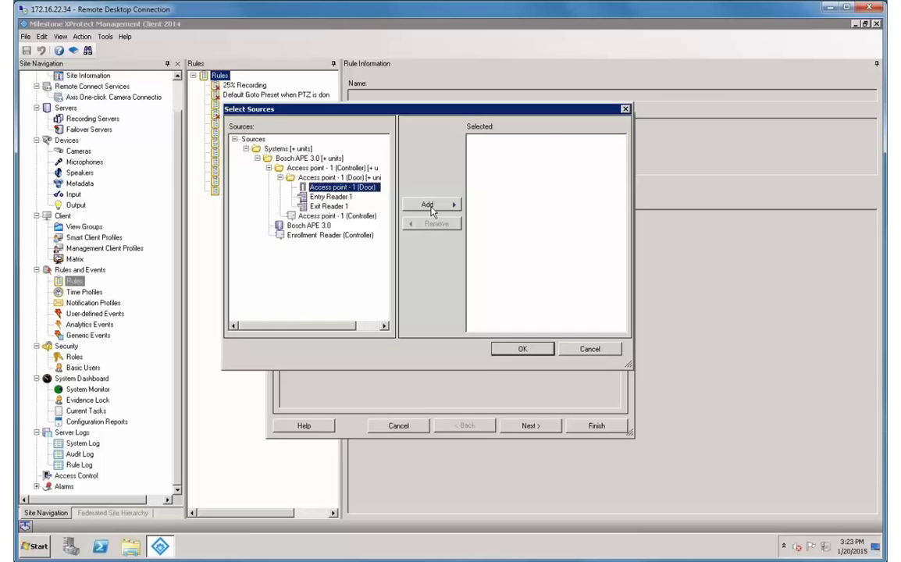
pyautogui.click(429, 205)
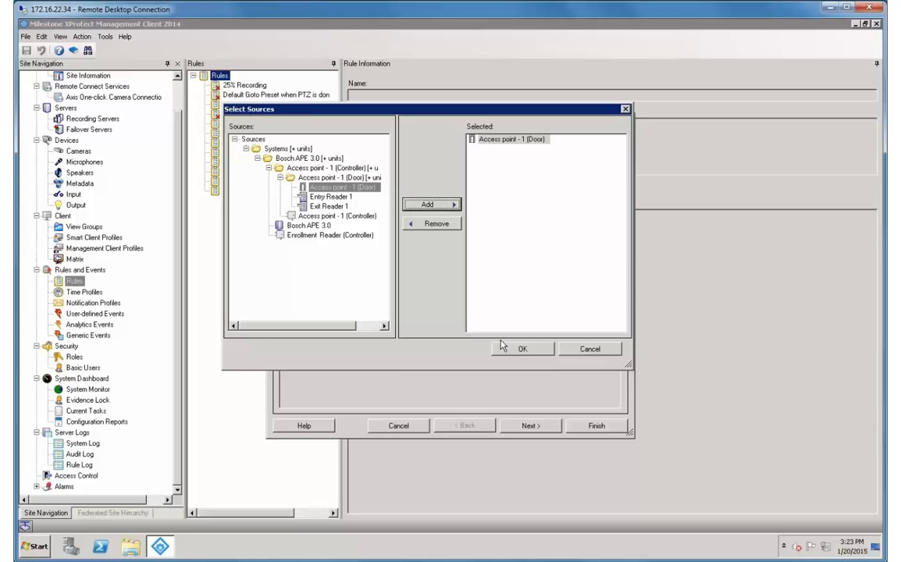
pyautogui.click(517, 351)
# Apply the day of week condition to the rule and continue to the actions.
pyautogui.click(529, 426)
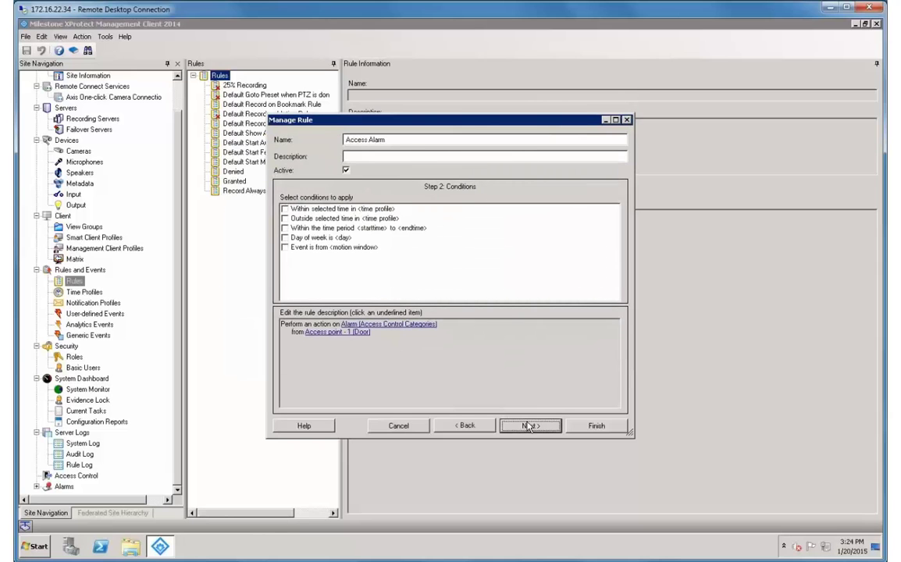
pyautogui.click(285, 237)
pyautogui.click(530, 426)
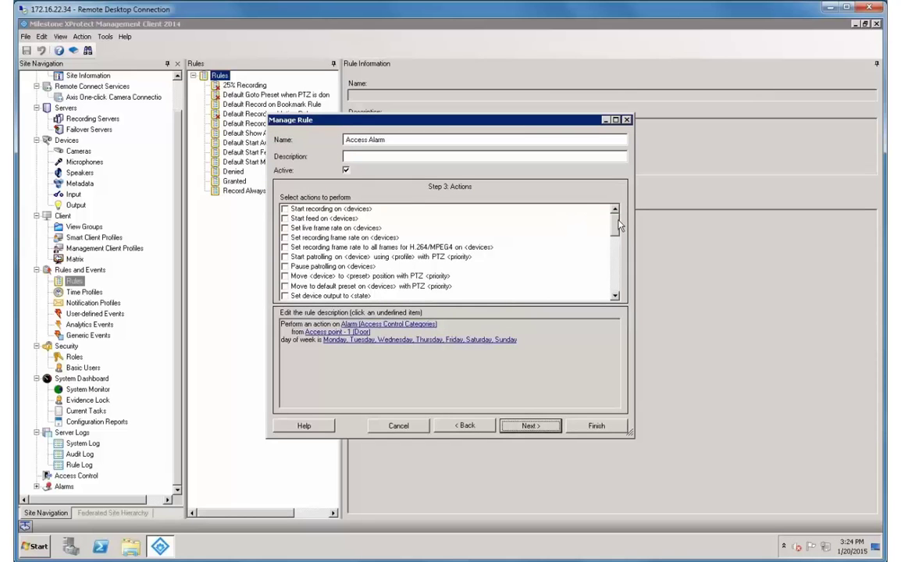
# Try enabling every door action for the rule, from Open Once through Deny Access.
pyautogui.click(617, 262)
pyautogui.click(617, 262)
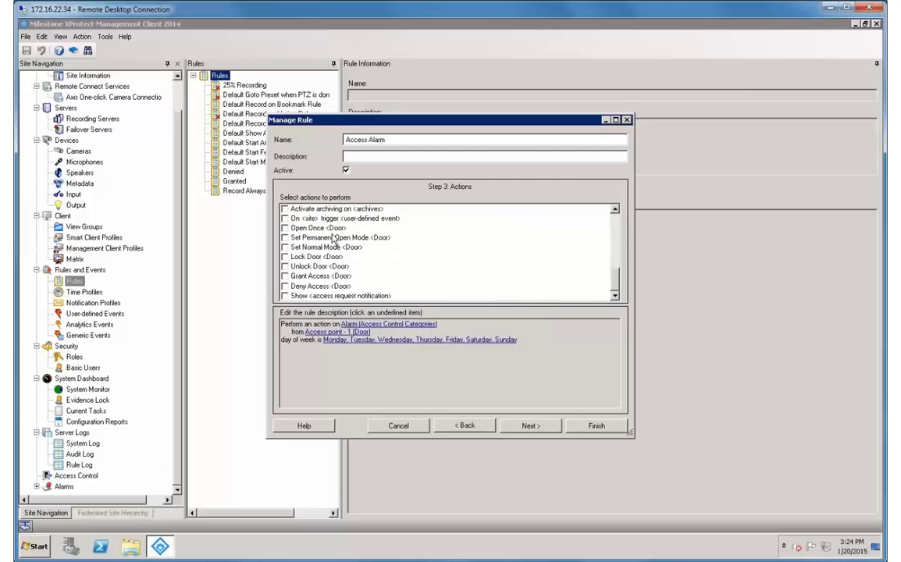
pyautogui.scroll(1, 337, 242)
pyautogui.scroll(-1, 301, 234)
pyautogui.click(285, 228)
pyautogui.click(285, 237)
pyautogui.click(285, 247)
pyautogui.click(285, 257)
pyautogui.click(285, 266)
pyautogui.click(285, 275)
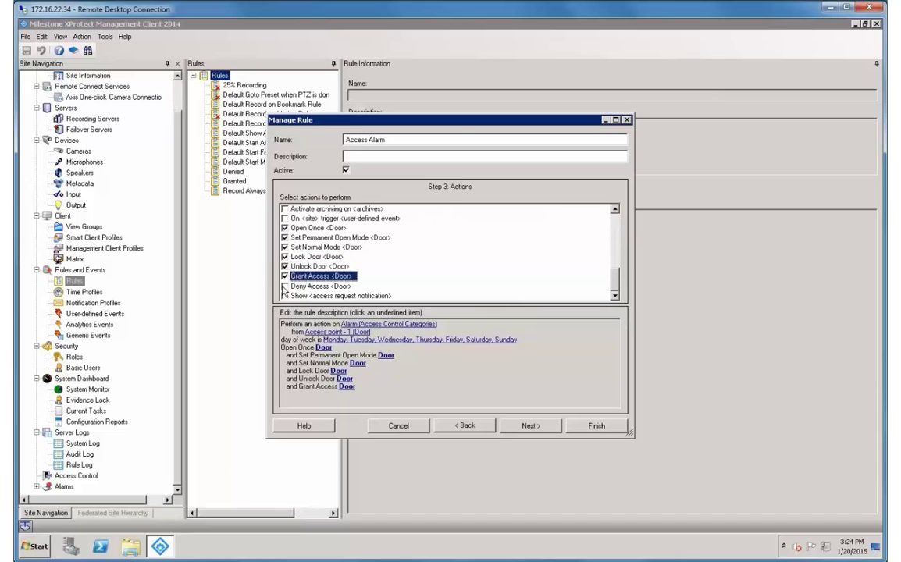
pyautogui.click(285, 286)
# Have the rule perform the Lock Door action and show an access request notification.
pyautogui.click(285, 296)
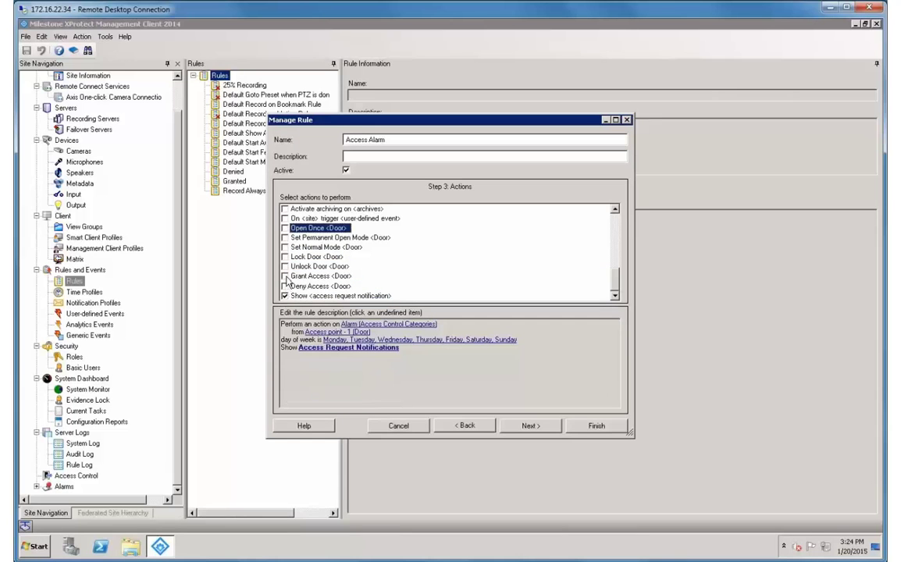
pyautogui.click(285, 257)
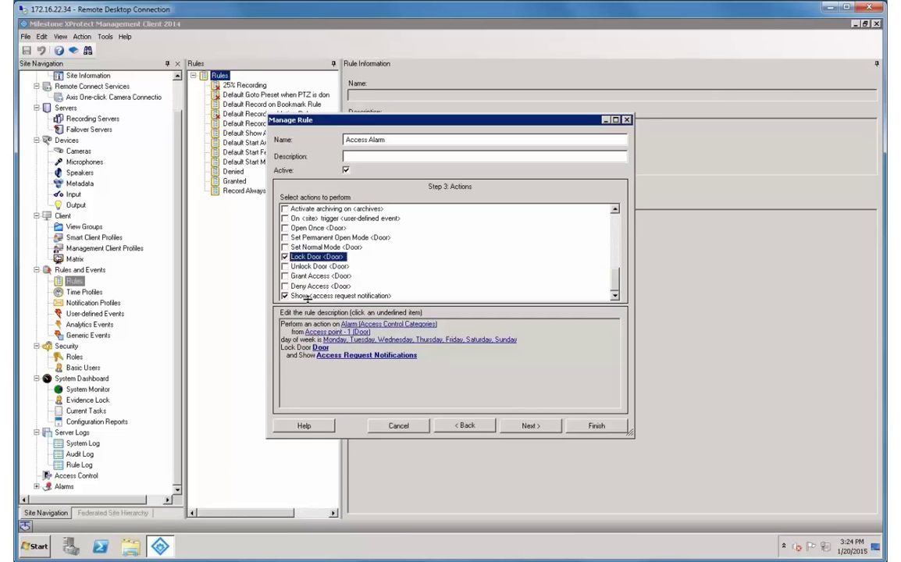
# Set Access point - 1 (Door) of Bosch APE 3.0 as the target of the rule's Lock Door action.
pyautogui.click(320, 347)
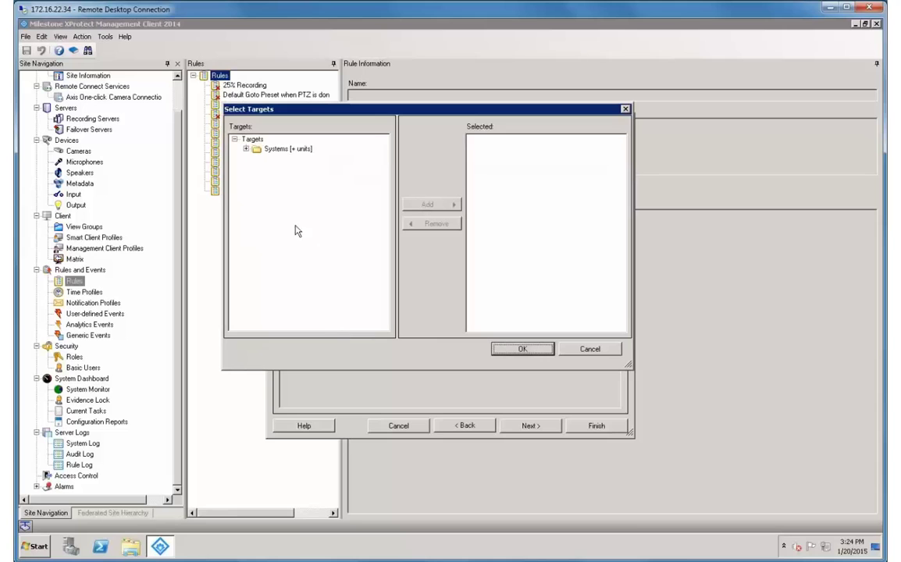
pyautogui.click(246, 149)
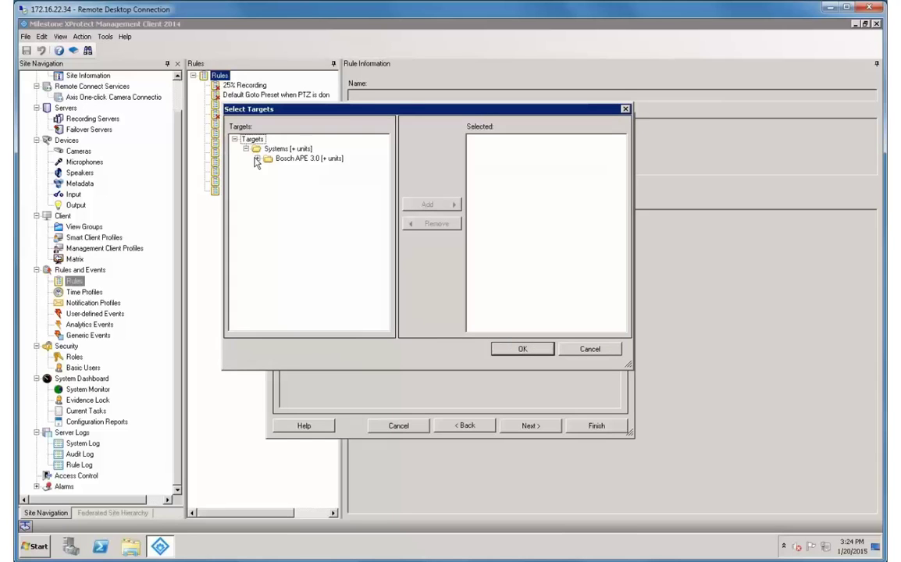
pyautogui.click(258, 159)
pyautogui.click(268, 168)
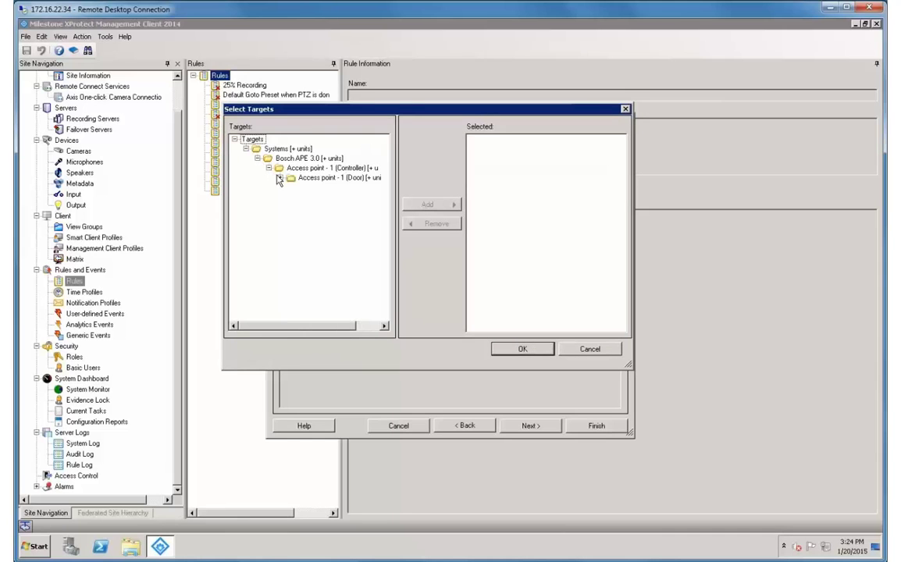
pyautogui.click(281, 178)
pyautogui.click(336, 187)
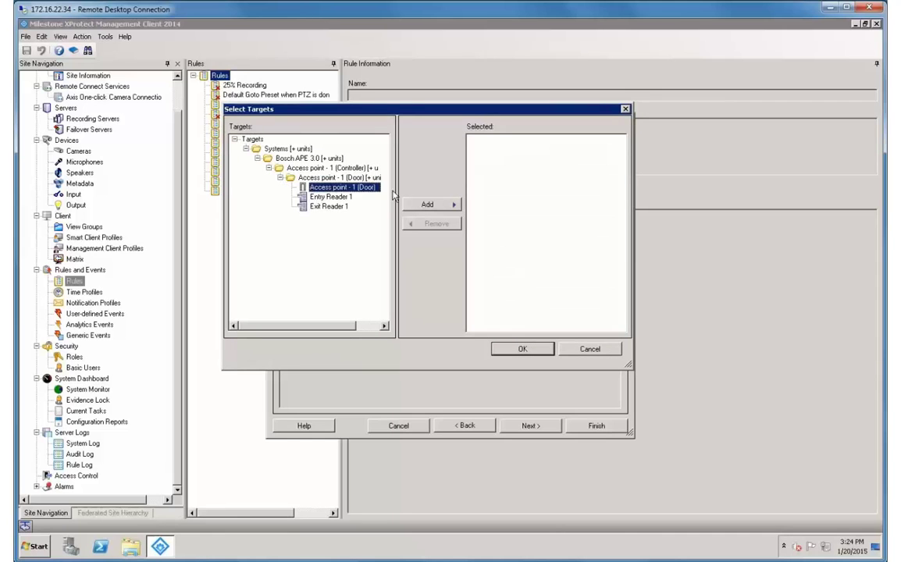
pyautogui.click(431, 204)
pyautogui.click(523, 349)
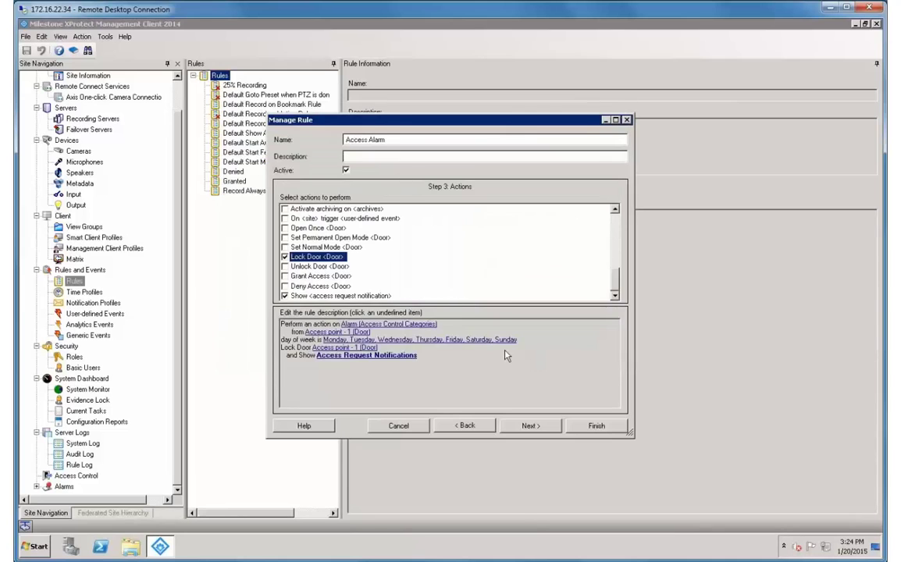
# Choose Built-in Access Request Notification as the notification the rule shows and finish the Access Alarm rule.
pyautogui.click(381, 359)
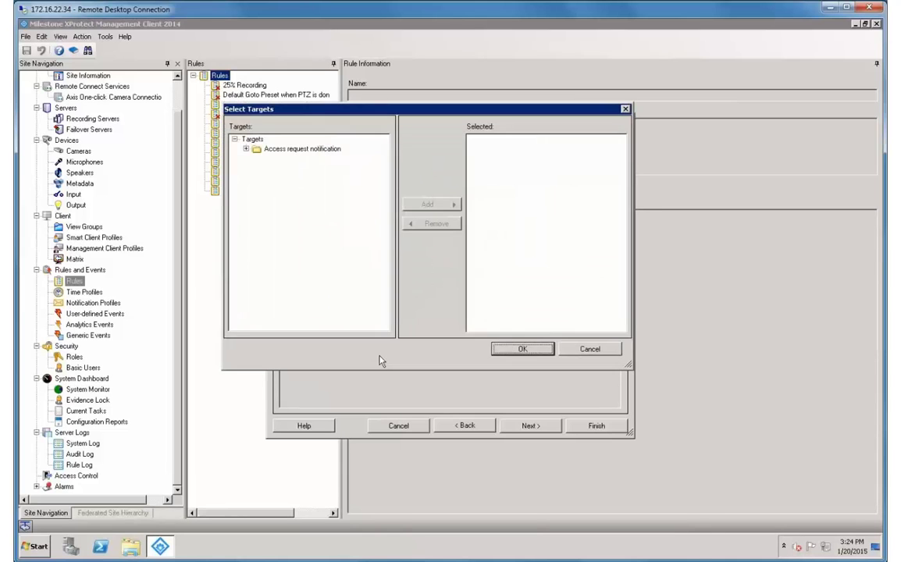
pyautogui.click(246, 148)
pyautogui.click(303, 167)
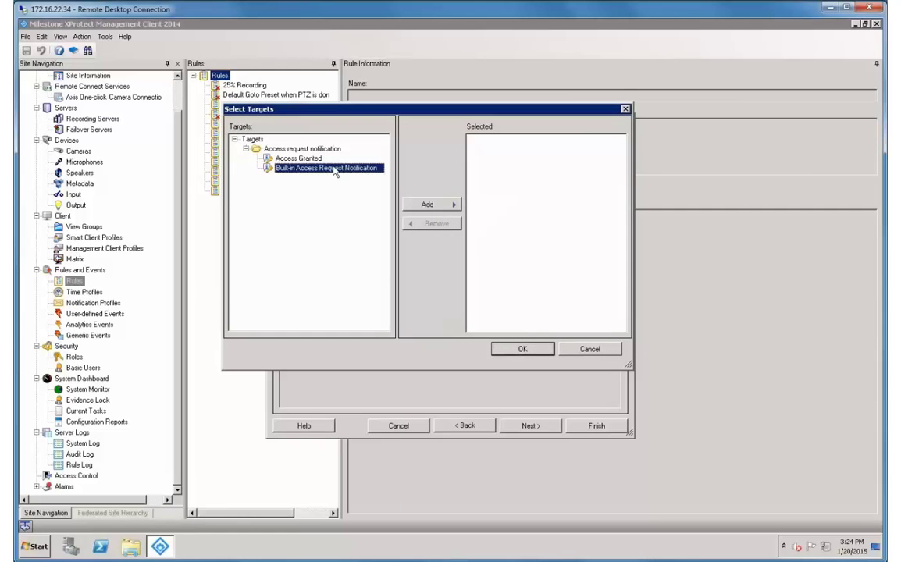
pyautogui.click(431, 205)
pyautogui.click(523, 349)
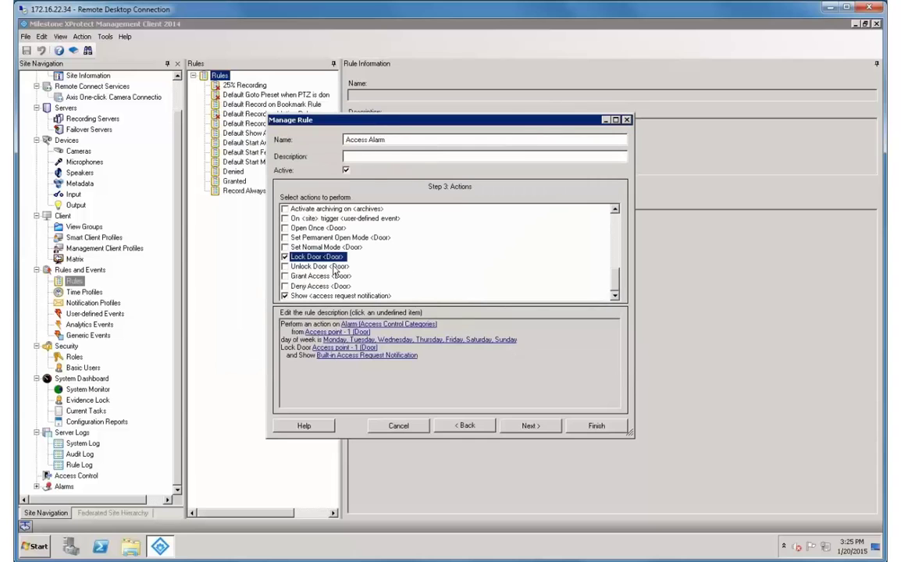
pyautogui.click(535, 428)
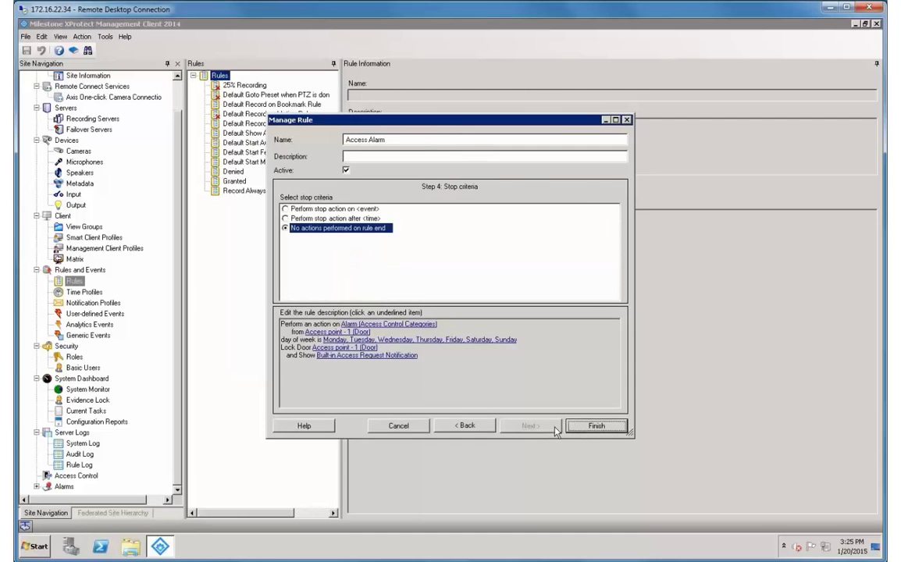
pyautogui.click(595, 428)
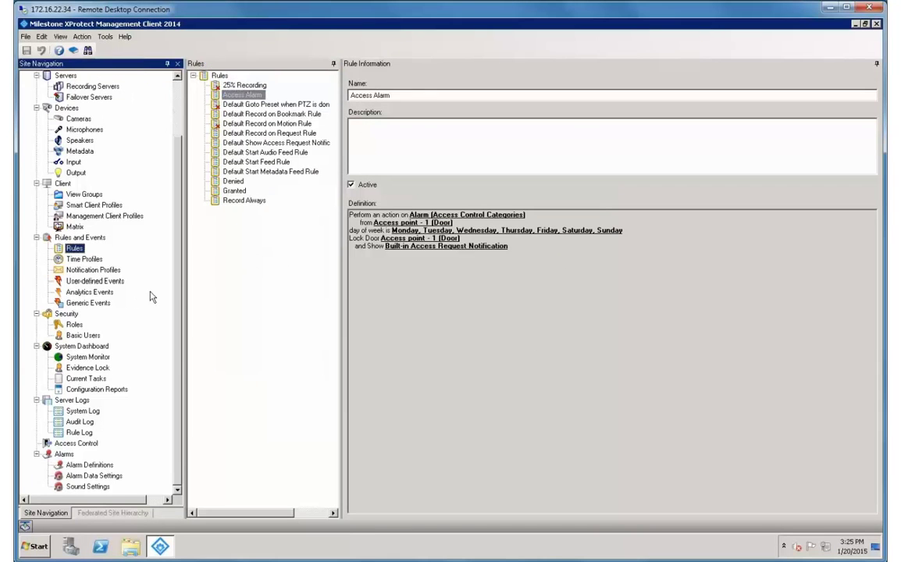
# Examine the Access Alarm alarm definition, including the available triggering event types and access control event categories.
pyautogui.click(89, 464)
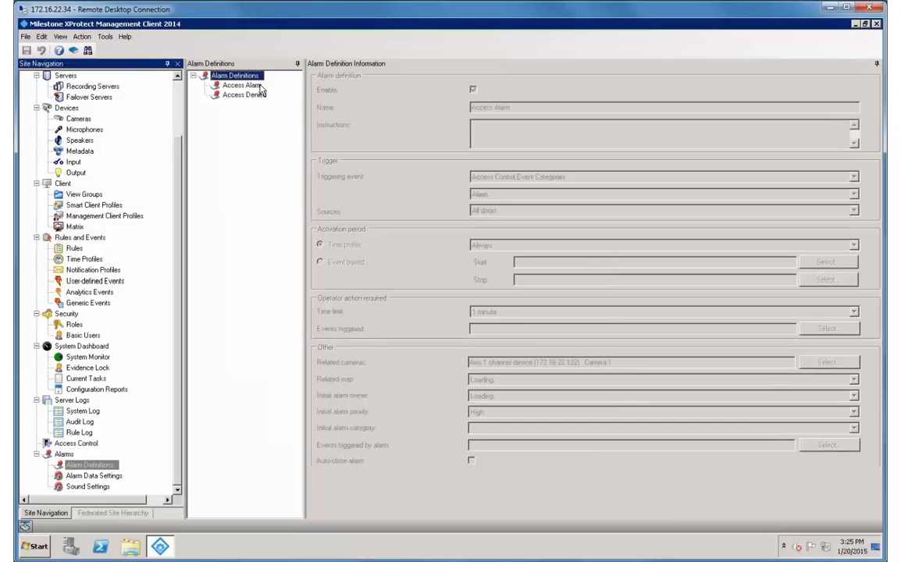
pyautogui.click(242, 86)
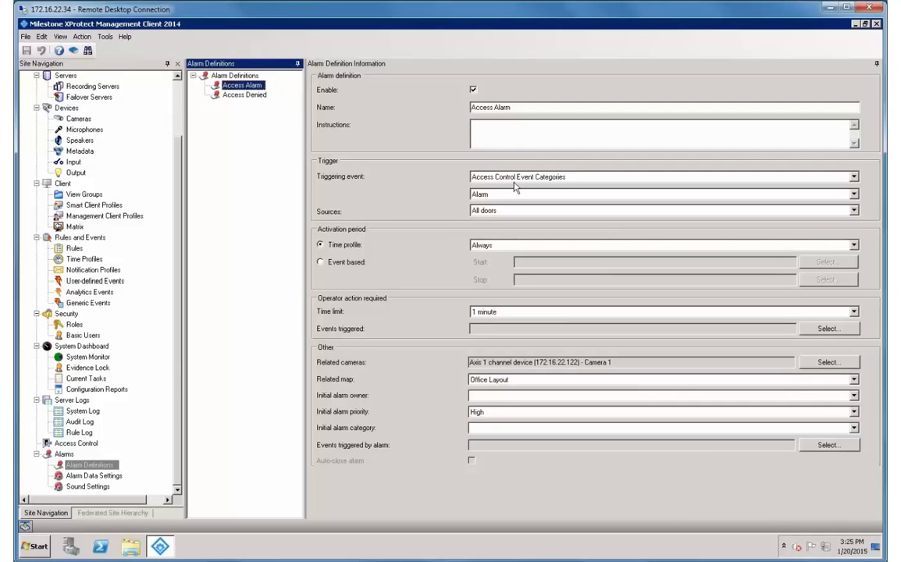
pyautogui.click(854, 177)
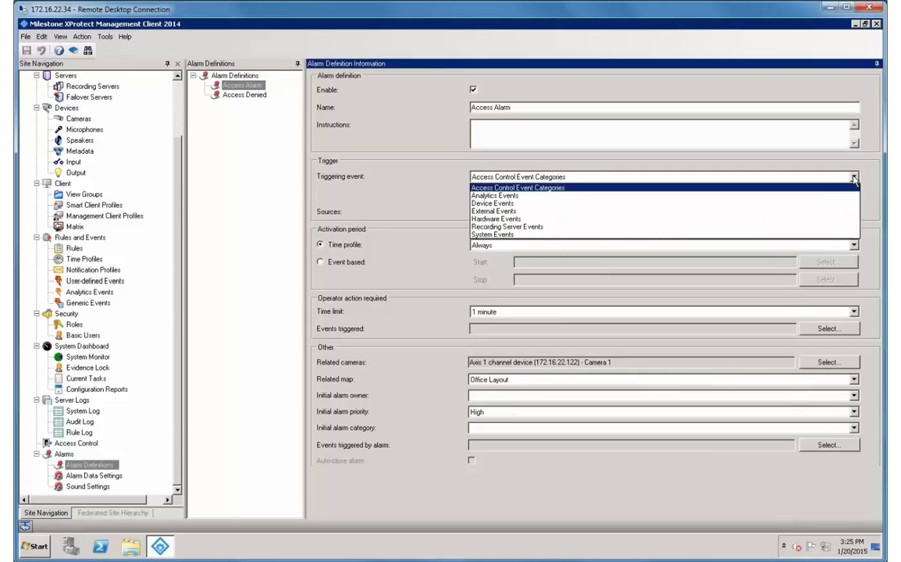
pyautogui.click(854, 178)
pyautogui.click(855, 195)
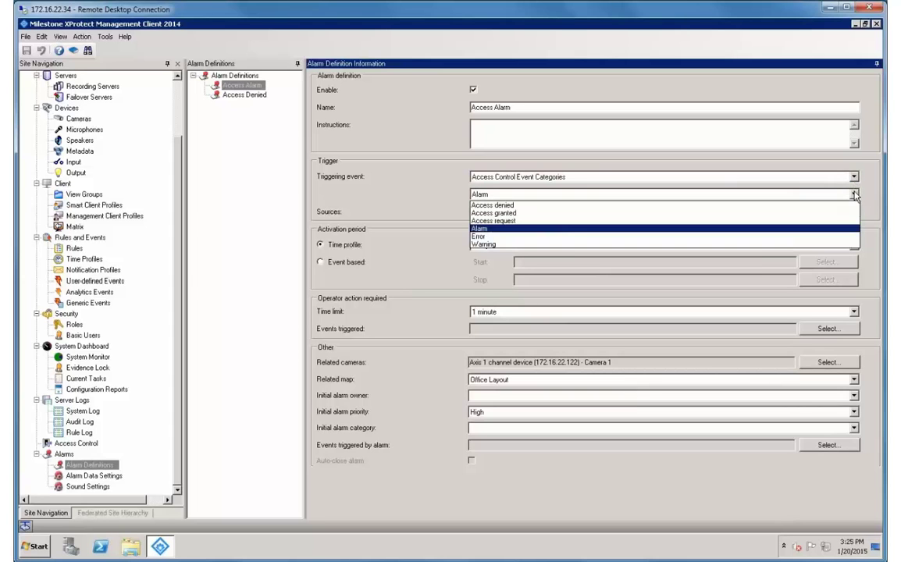
pyautogui.click(854, 195)
# Set the Access Alarm definition's sources to All doors and save the changes.
pyautogui.click(508, 210)
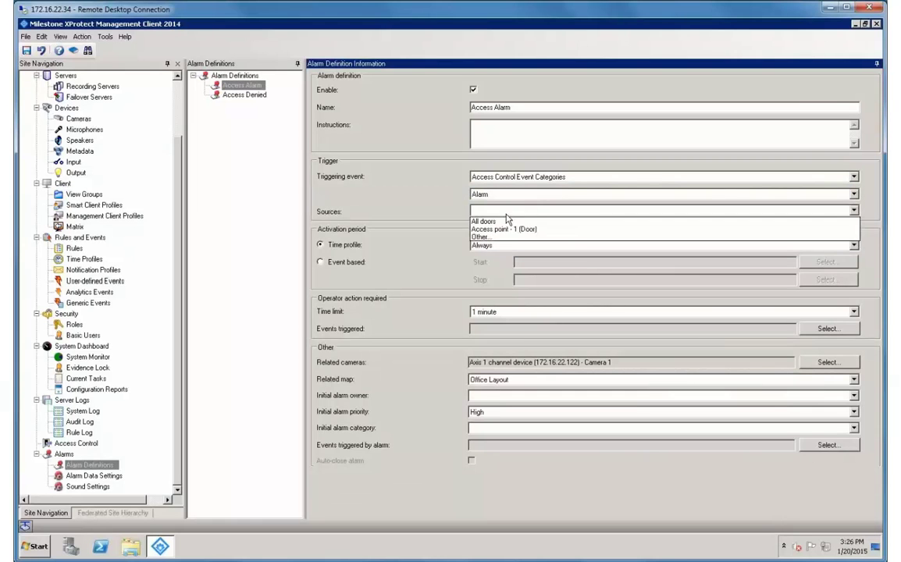
pyautogui.click(491, 222)
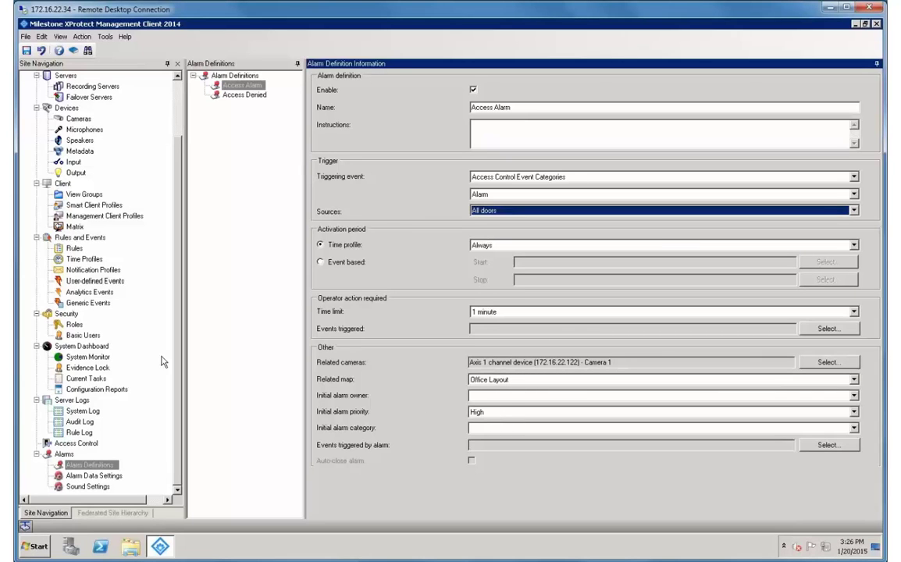
pyautogui.click(231, 95)
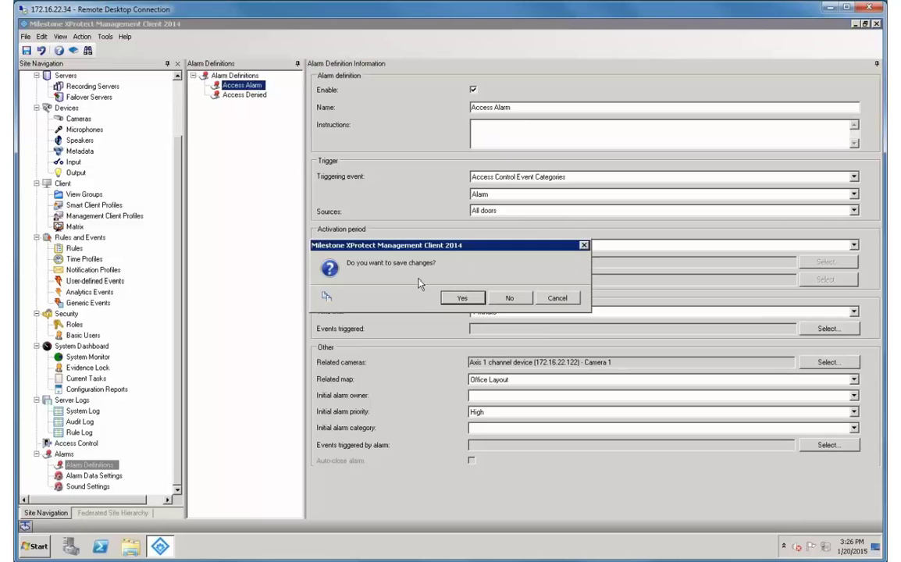
pyautogui.click(462, 297)
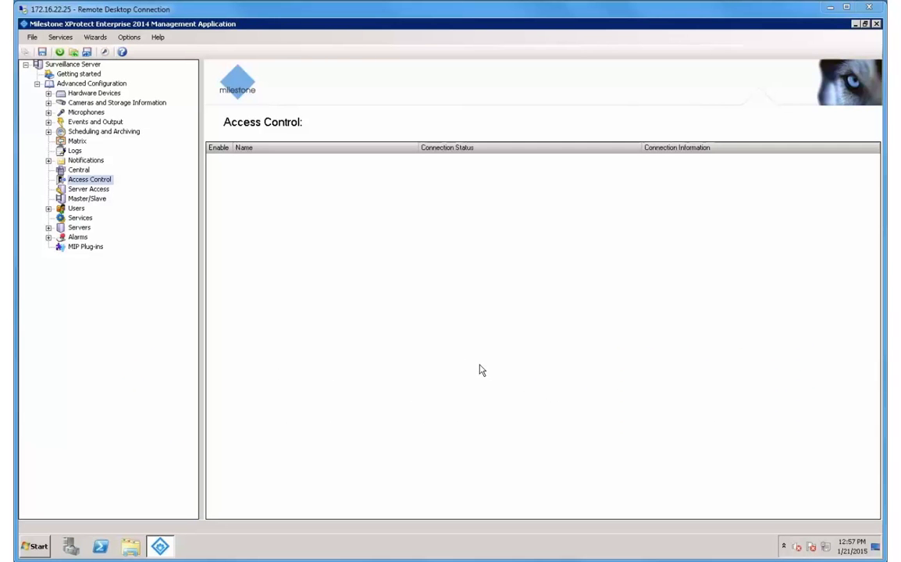
# In the XProtect Enterprise 2014 Management Application, create an access control integration named Bosch APE 3.0 with the Milestone - Bosch APE plug-in.
pyautogui.rightClick(93, 180)
pyautogui.click(119, 189)
pyautogui.write('Bosch APE 3.0')
pyautogui.click(306, 203)
pyautogui.click(310, 213)
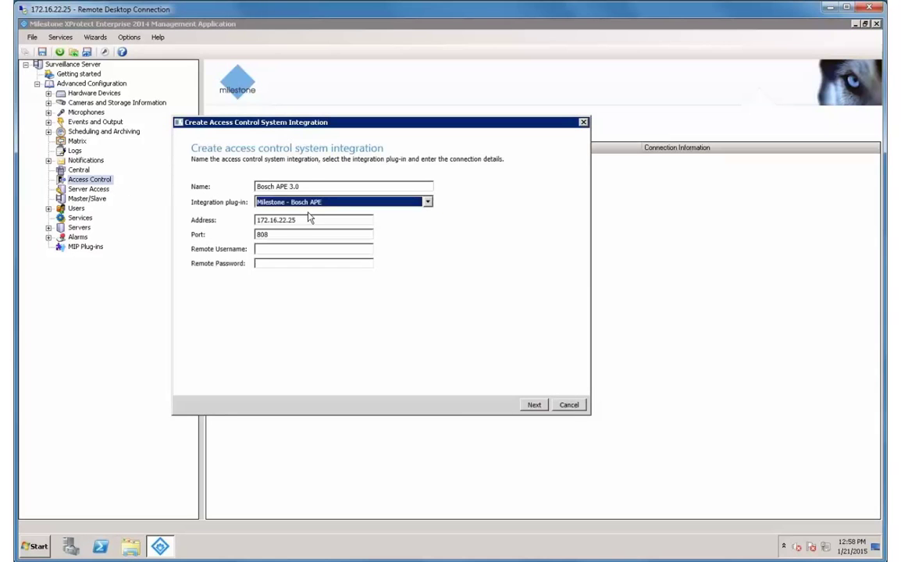
# Set the integration's address to 172.16.22.80, enter Milestone as remote username and the remote password, and connect to the access control system.
pyautogui.click(309, 220)
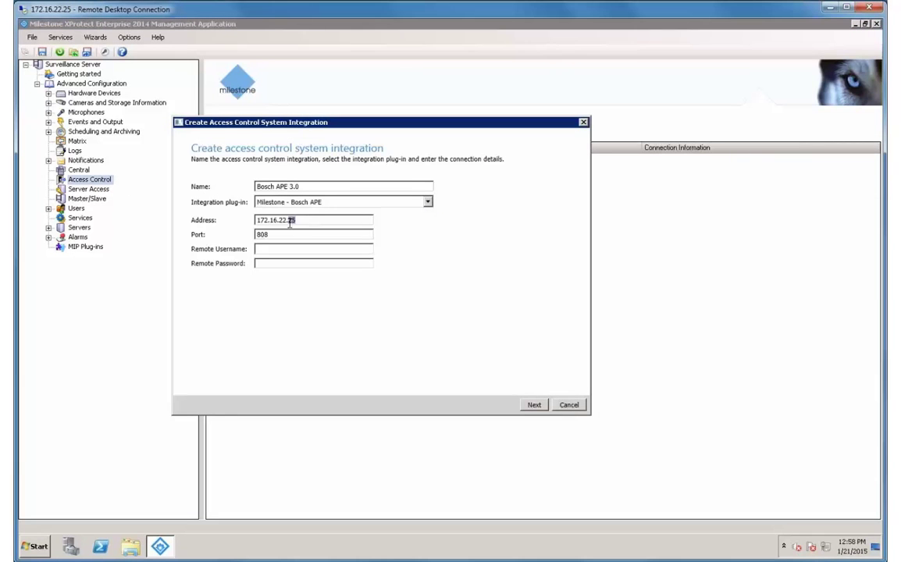
pyautogui.click(283, 249)
pyautogui.write('Milestone')
pyautogui.press('Tab')
pyautogui.write('••')
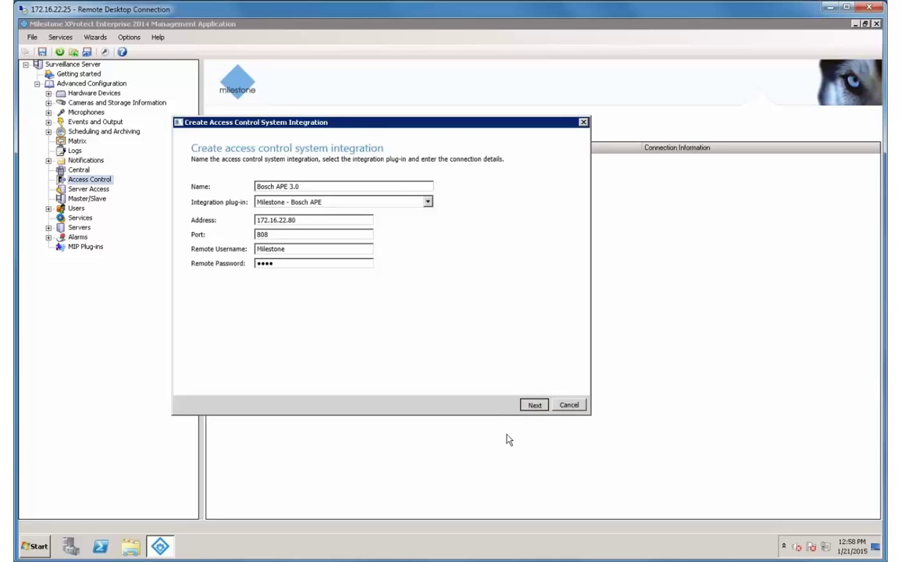
pyautogui.press('Return')
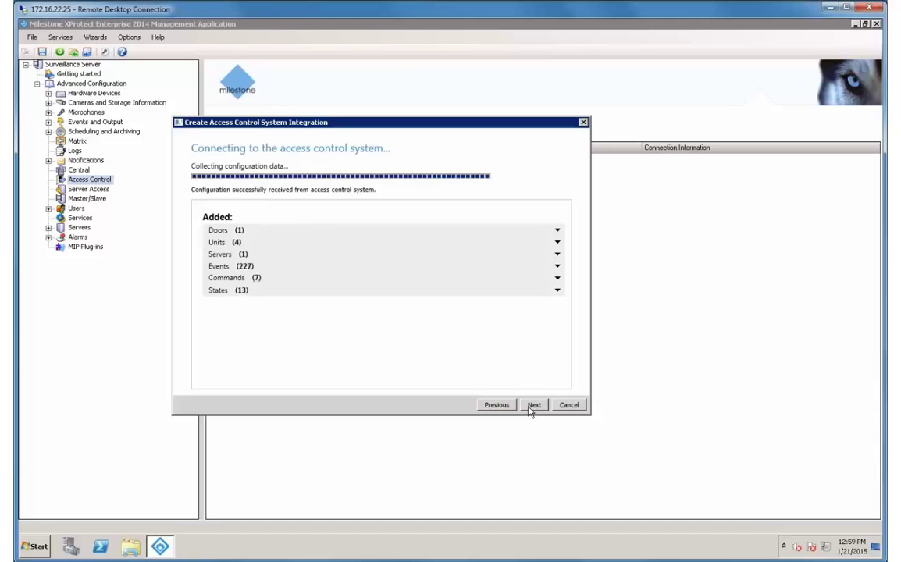
# Associate Camera 1 with both Entry Reader 1 and Exit Reader 1 and complete the access control integration.
pyautogui.click(534, 406)
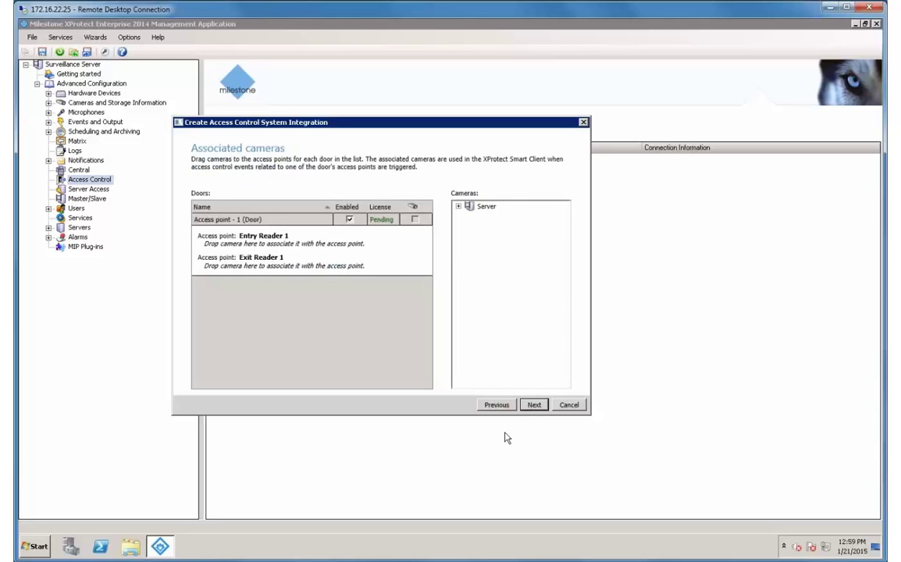
pyautogui.click(458, 206)
pyautogui.click(470, 216)
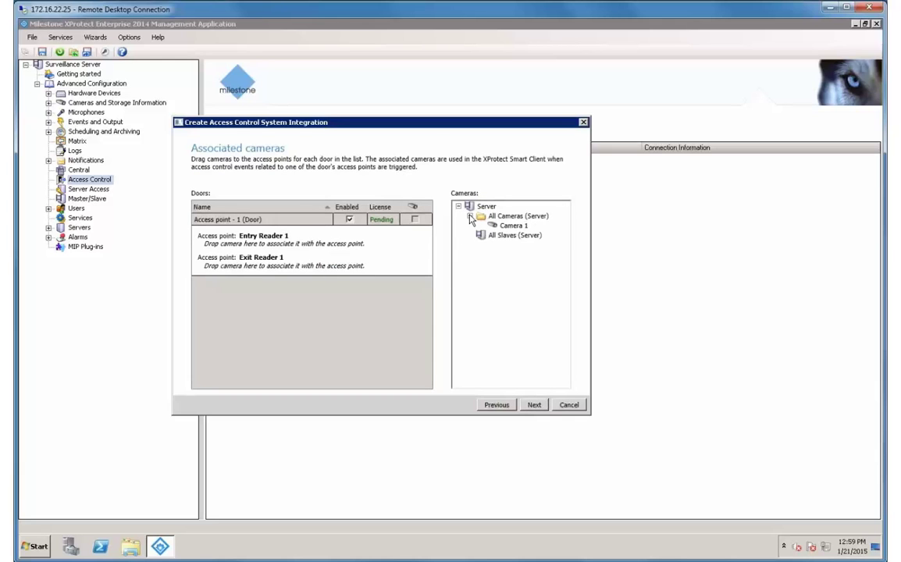
pyautogui.moveTo(509, 226); pyautogui.dragTo(374, 248)
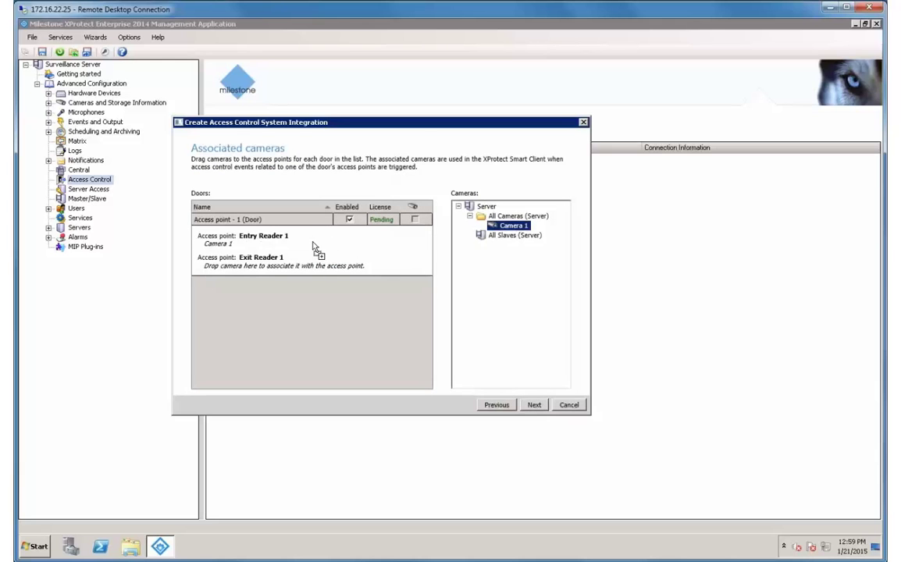
pyautogui.moveTo(515, 234); pyautogui.dragTo(306, 279)
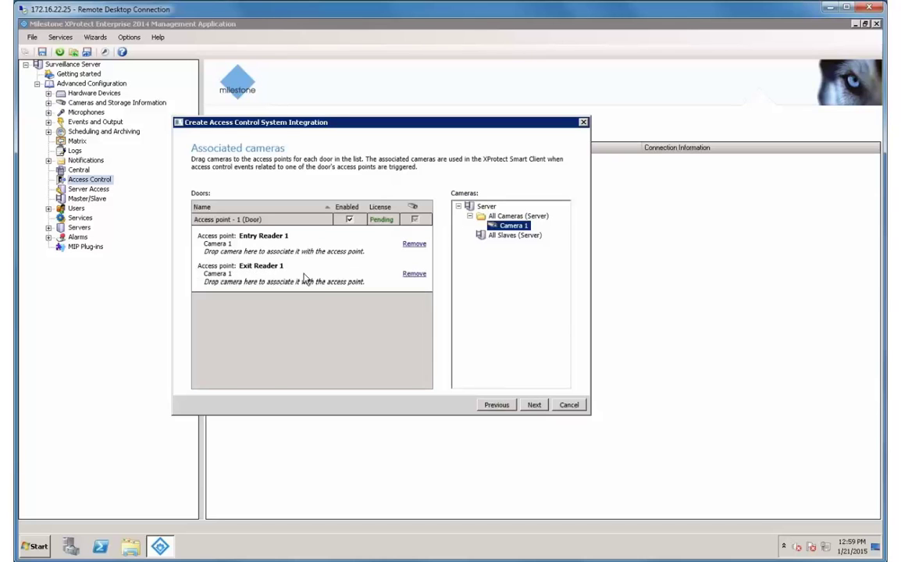
pyautogui.click(525, 409)
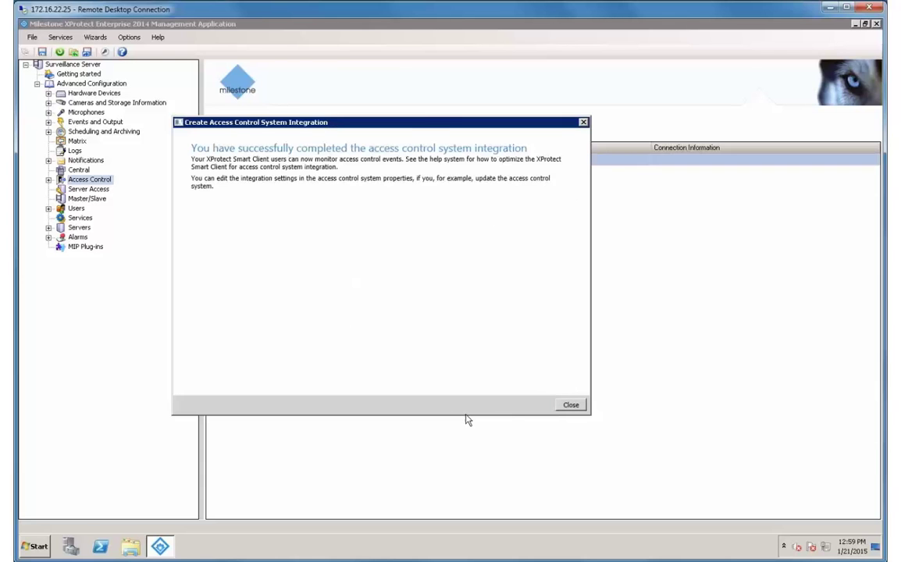
pyautogui.click(569, 407)
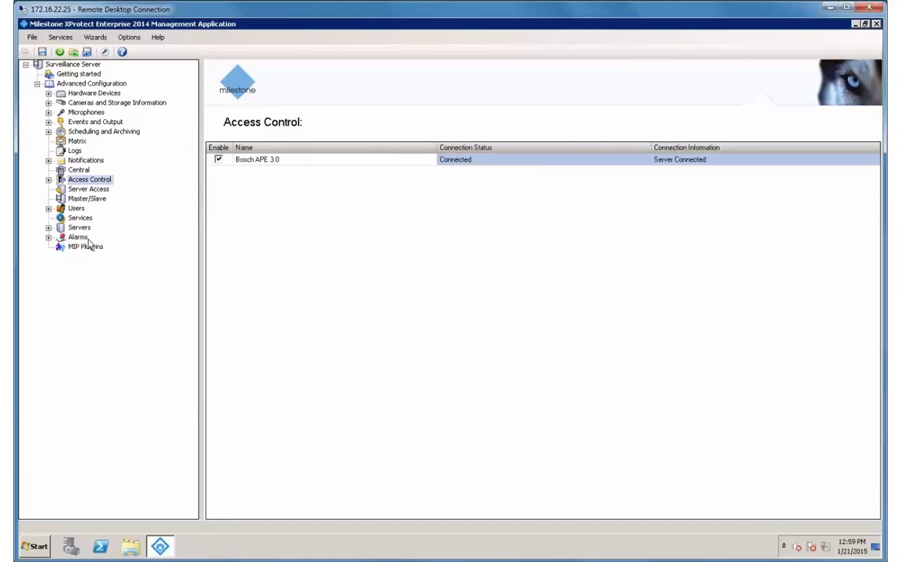
# Open the properties of the Bosch APE 3.0 integration and review its general settings and associated cameras.
pyautogui.click(48, 180)
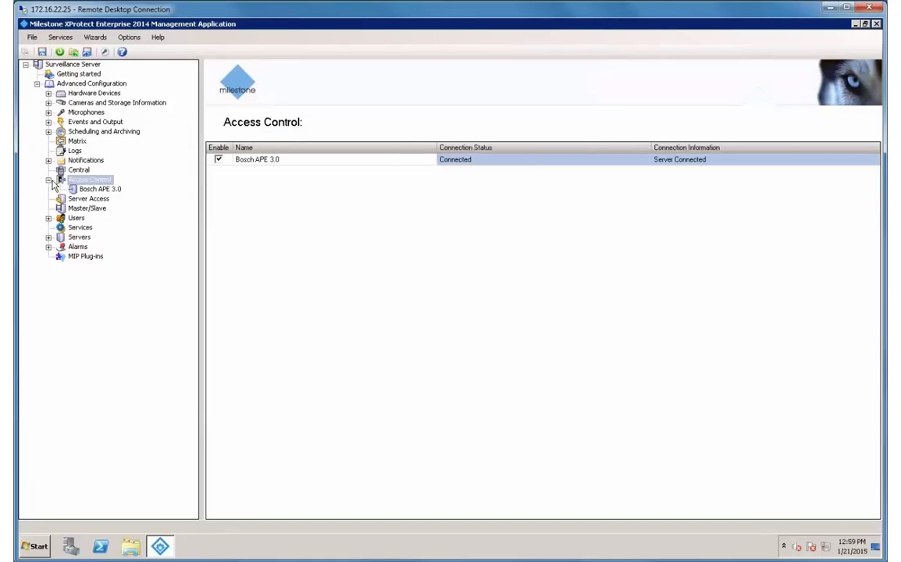
pyautogui.click(97, 190)
pyautogui.rightClick(102, 193)
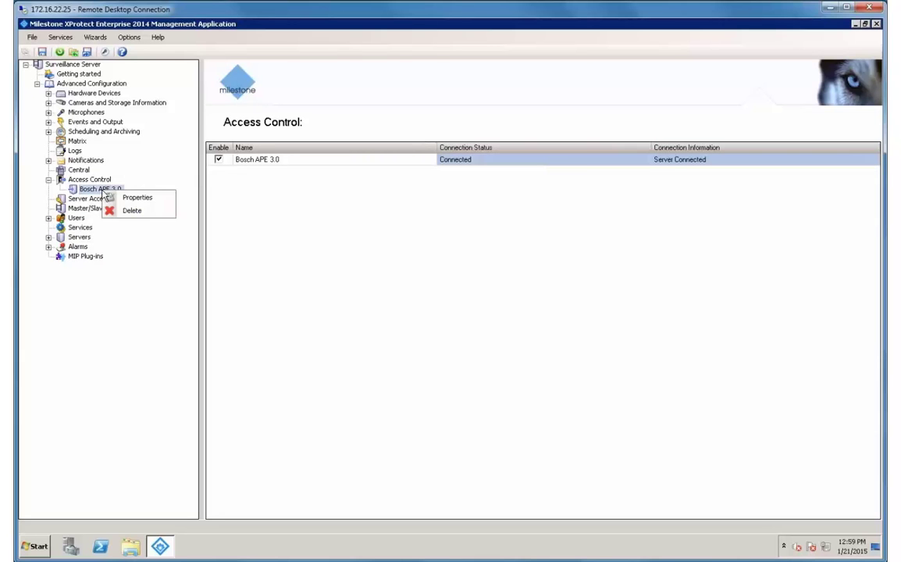
pyautogui.click(123, 196)
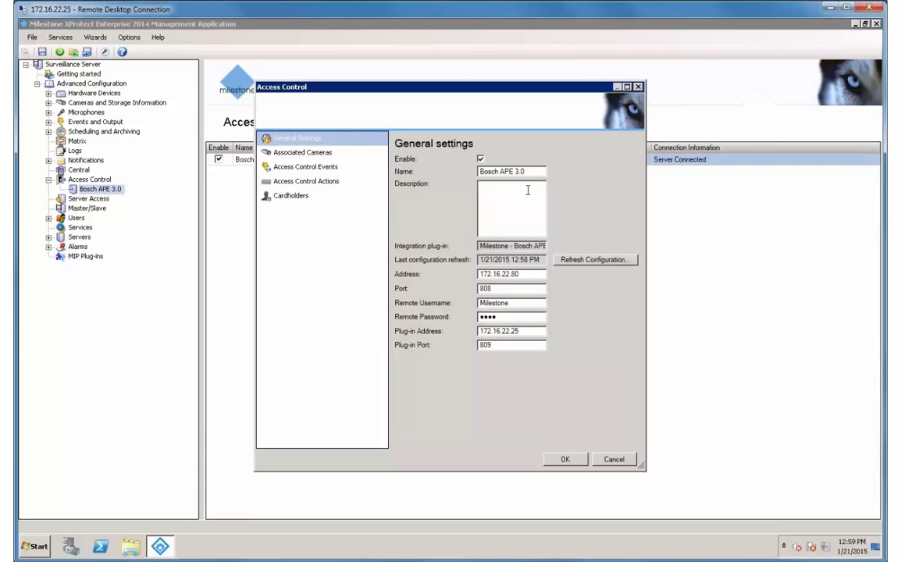
pyautogui.click(290, 154)
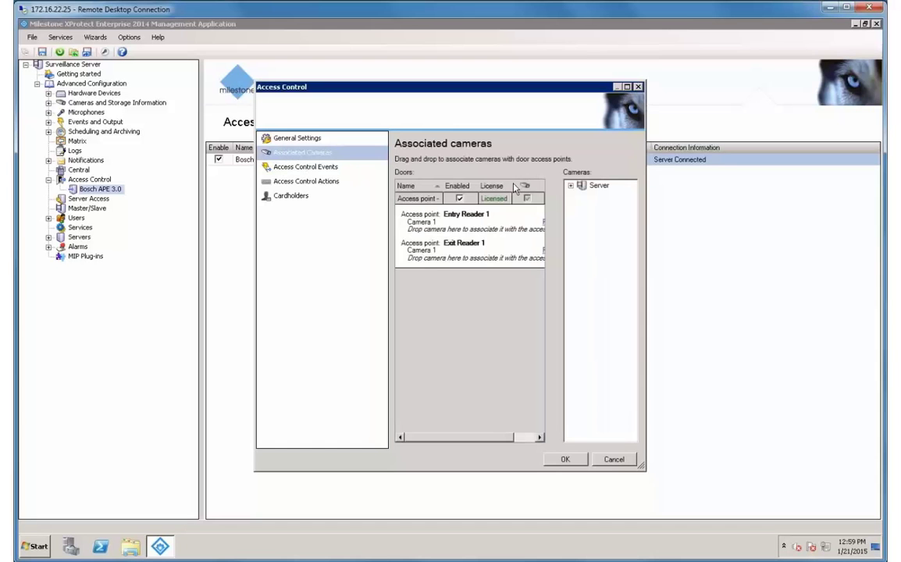
pyautogui.click(571, 185)
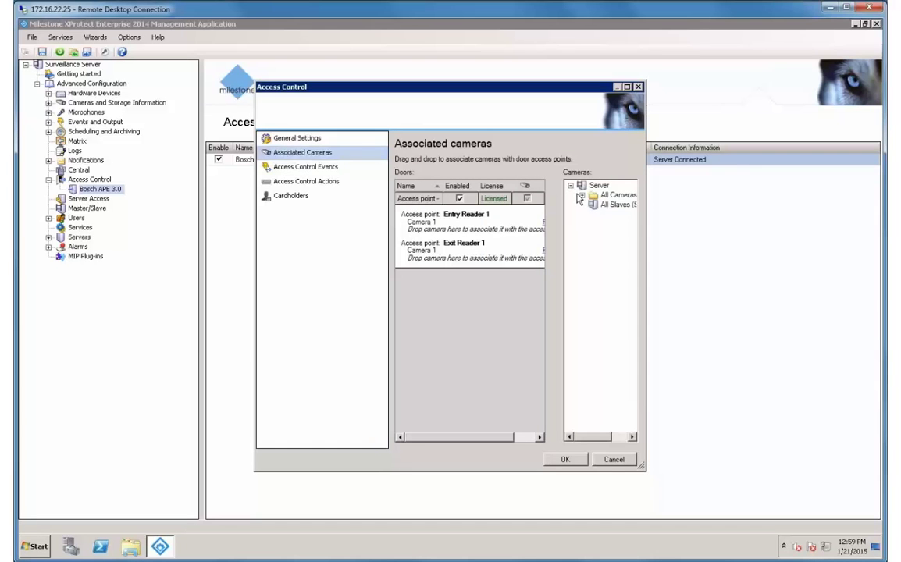
pyautogui.click(580, 196)
# Add the Alarm category to the access control event "Access denied due to error of offline system".
pyautogui.click(287, 168)
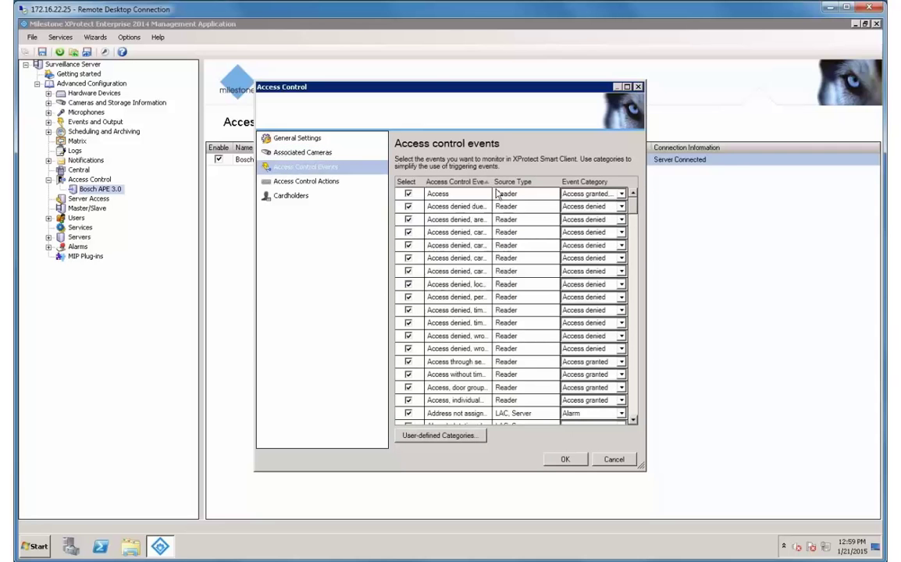
pyautogui.doubleClick(426, 93)
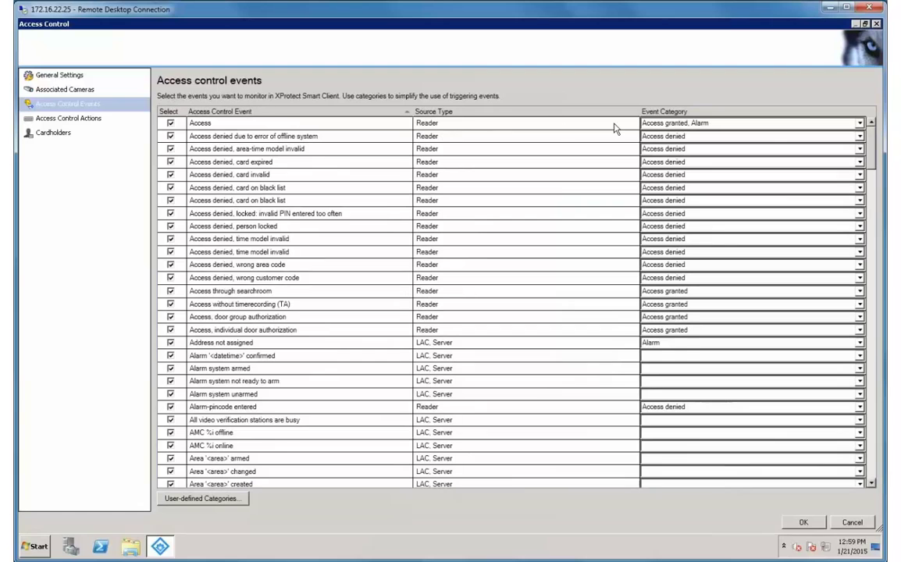
pyautogui.click(860, 138)
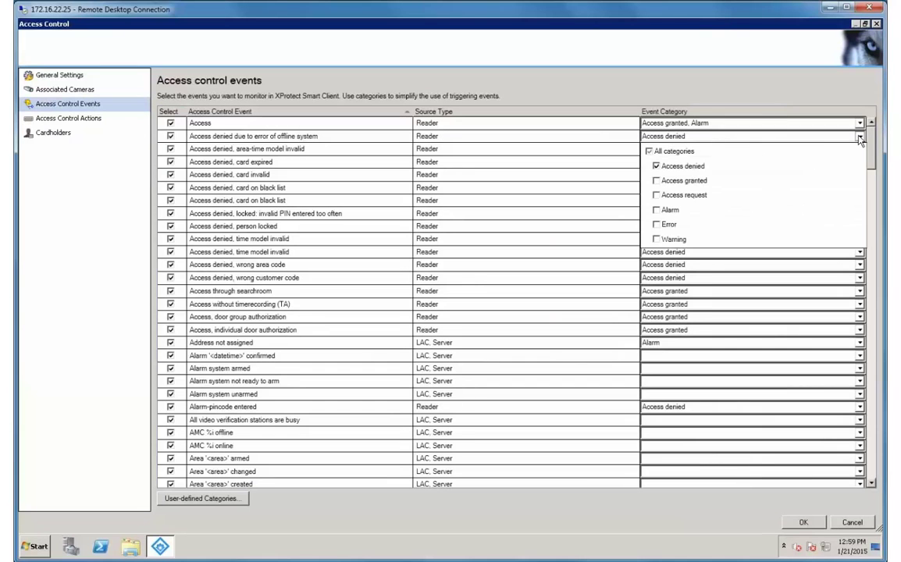
pyautogui.click(657, 210)
pyautogui.click(582, 190)
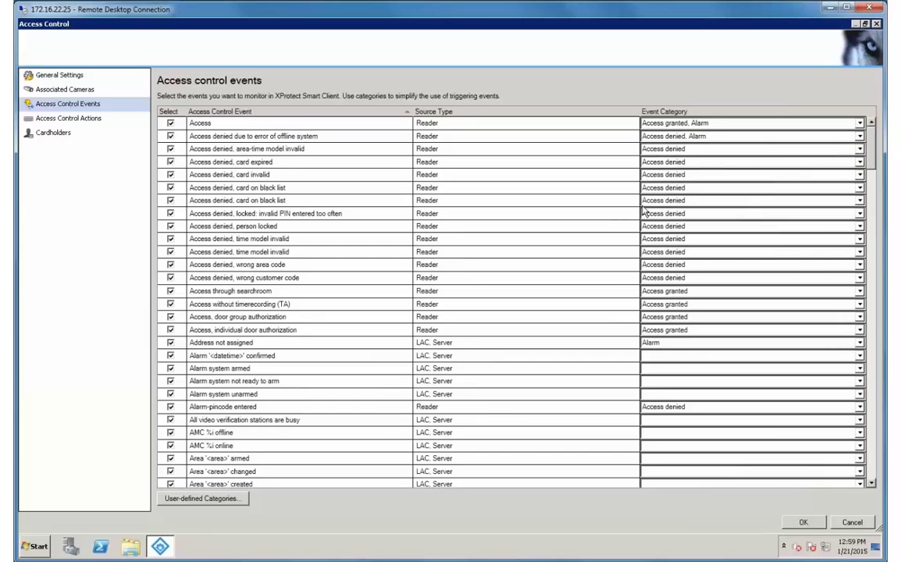
# Add an access control action that displays an access request notification when Access denied is triggered.
pyautogui.click(51, 118)
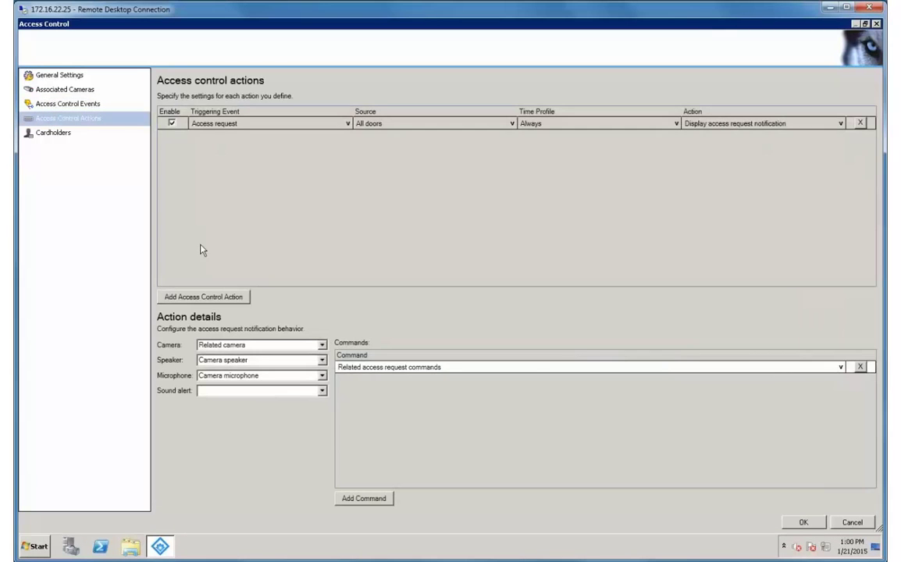
pyautogui.click(210, 298)
pyautogui.click(348, 136)
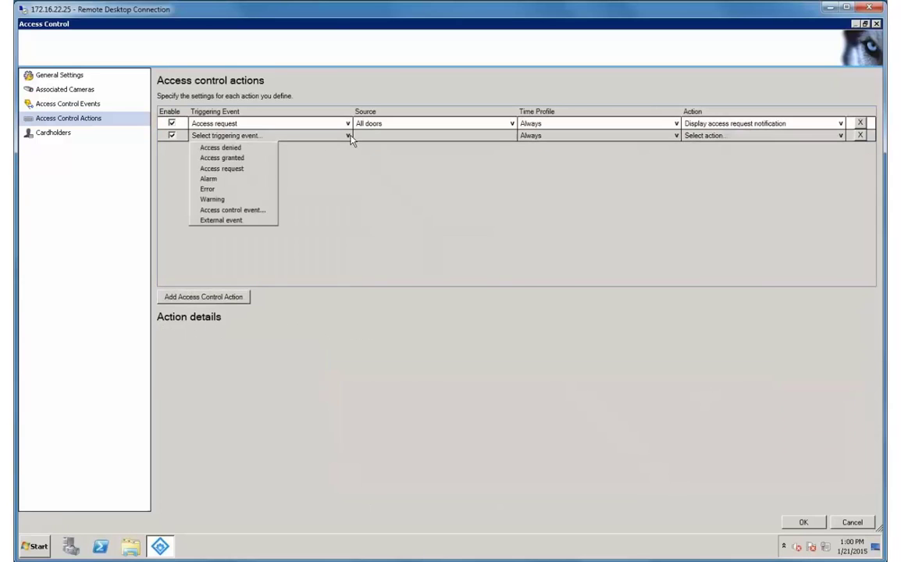
pyautogui.click(235, 148)
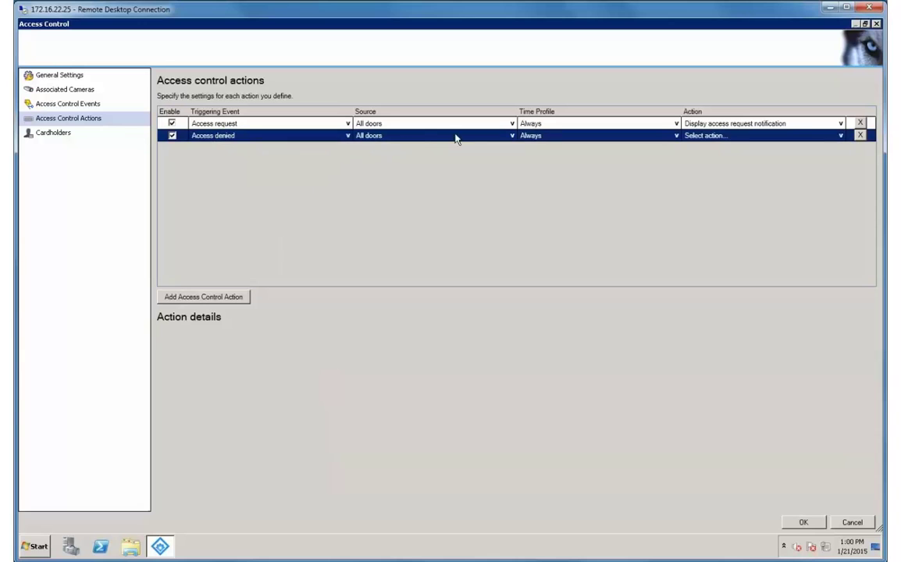
pyautogui.click(841, 137)
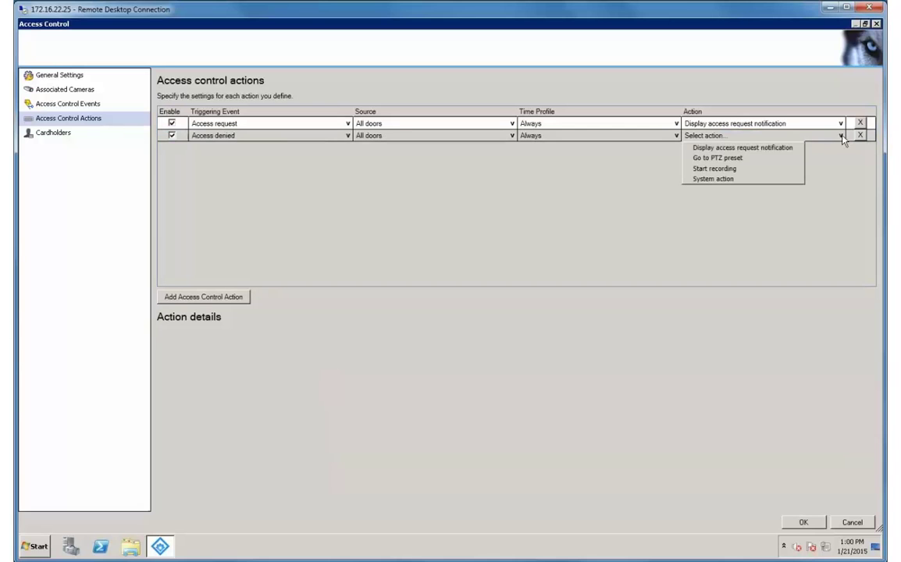
pyautogui.click(773, 148)
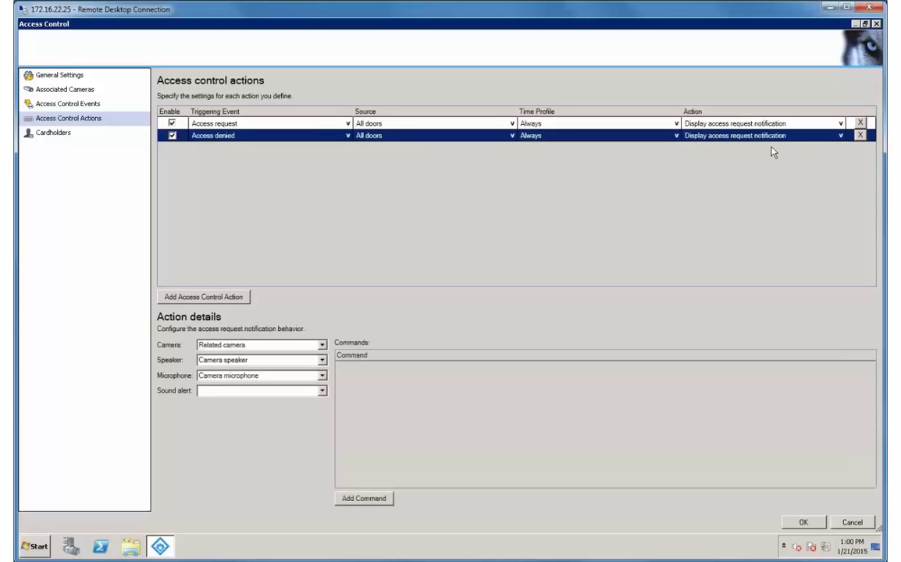
# Try Start recording as the Access denied rule's action and switch it back to Display access request notification.
pyautogui.click(842, 137)
pyautogui.click(740, 171)
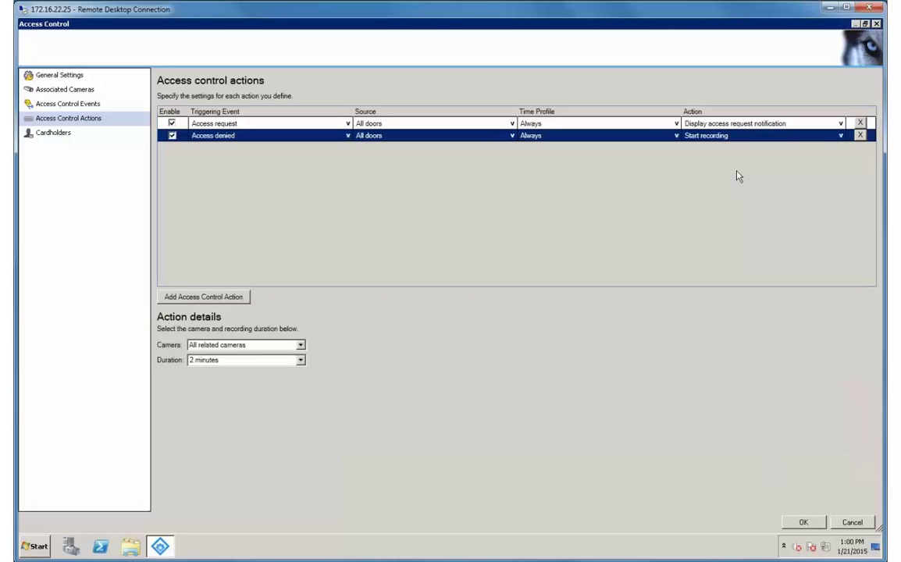
pyautogui.click(840, 136)
pyautogui.click(789, 155)
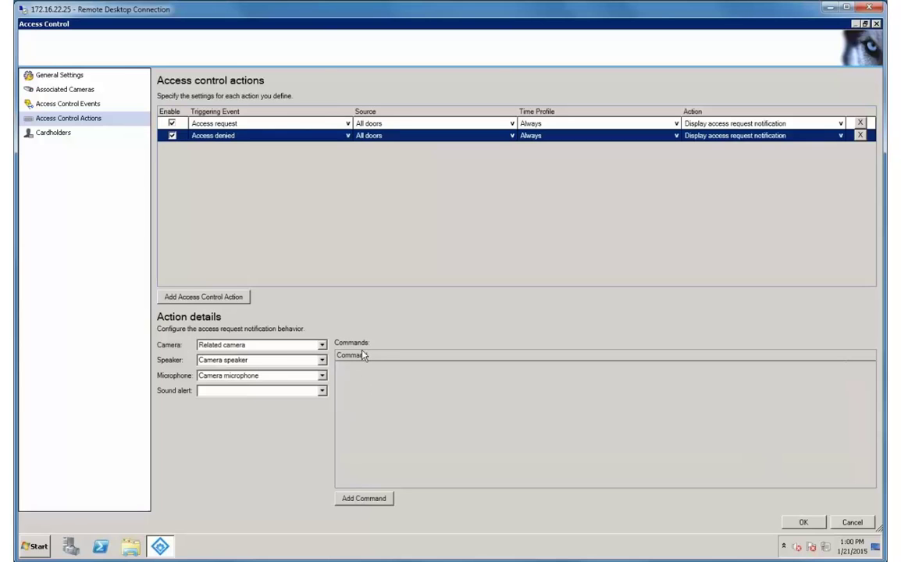
# Add All related commands as a command in the Access denied notification's action details.
pyautogui.click(363, 499)
pyautogui.click(840, 370)
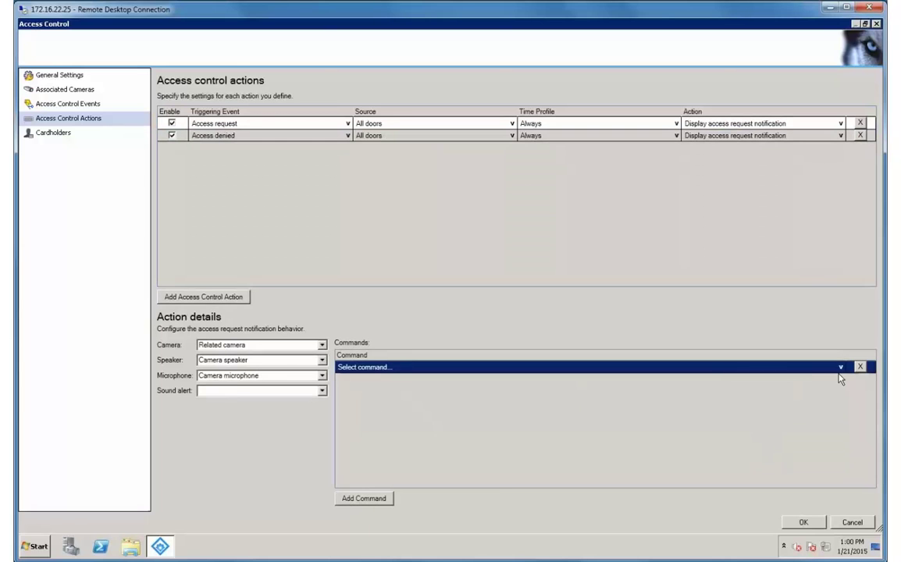
pyautogui.click(841, 370)
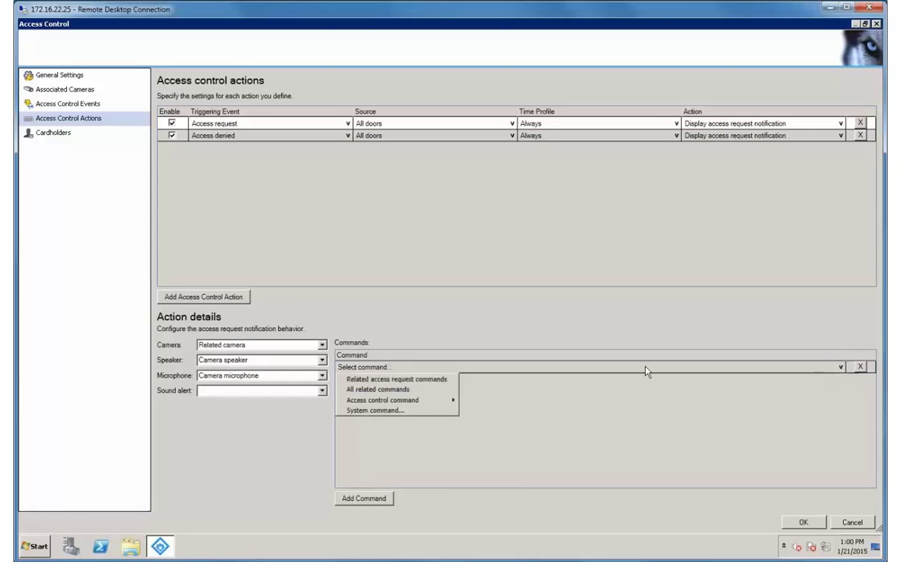
pyautogui.click(407, 389)
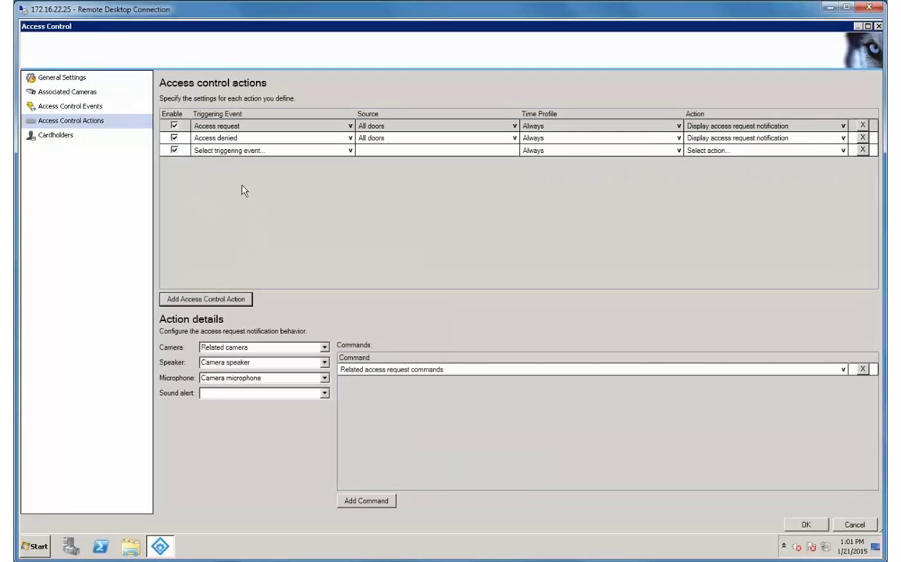
# Set the new access control action to Start recording on Access denied, with a duration of 30 seconds.
pyautogui.click(351, 152)
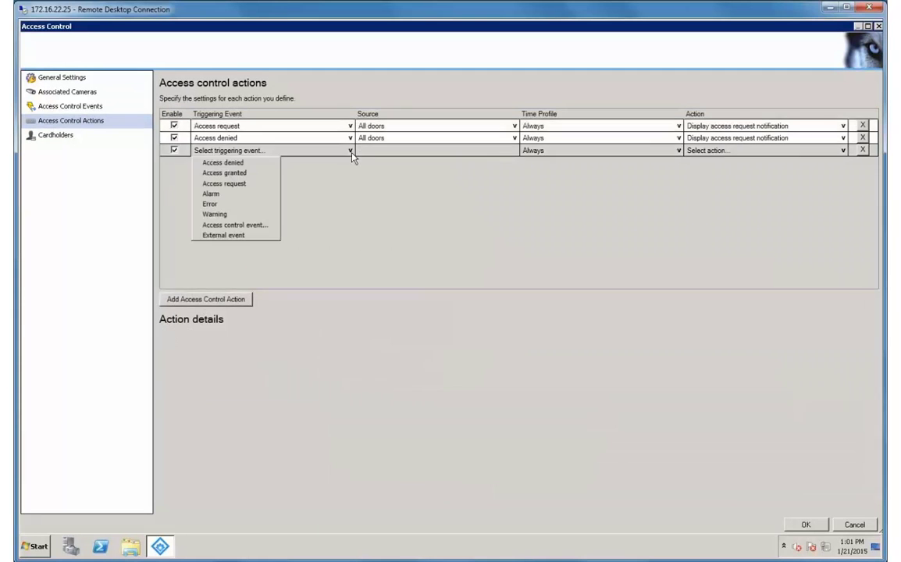
pyautogui.click(243, 166)
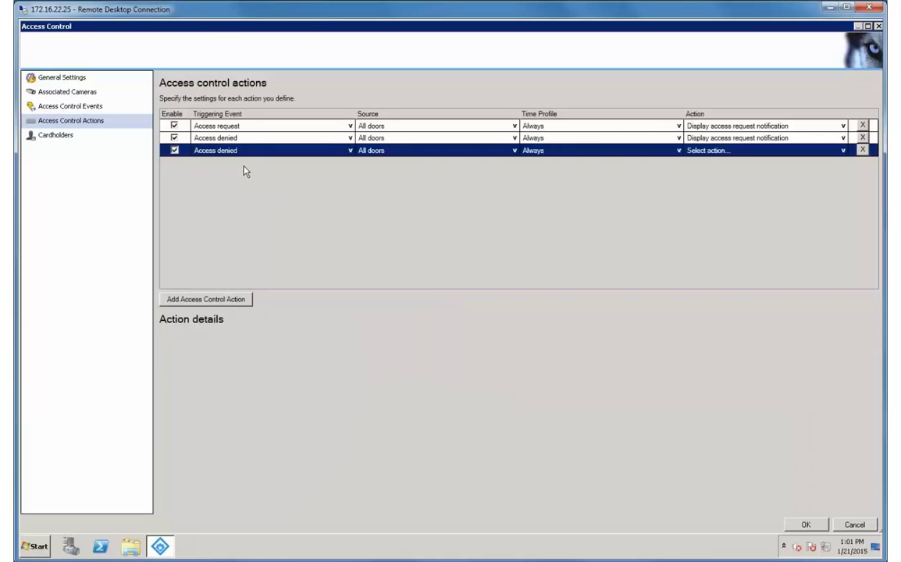
pyautogui.click(723, 157)
pyautogui.click(703, 188)
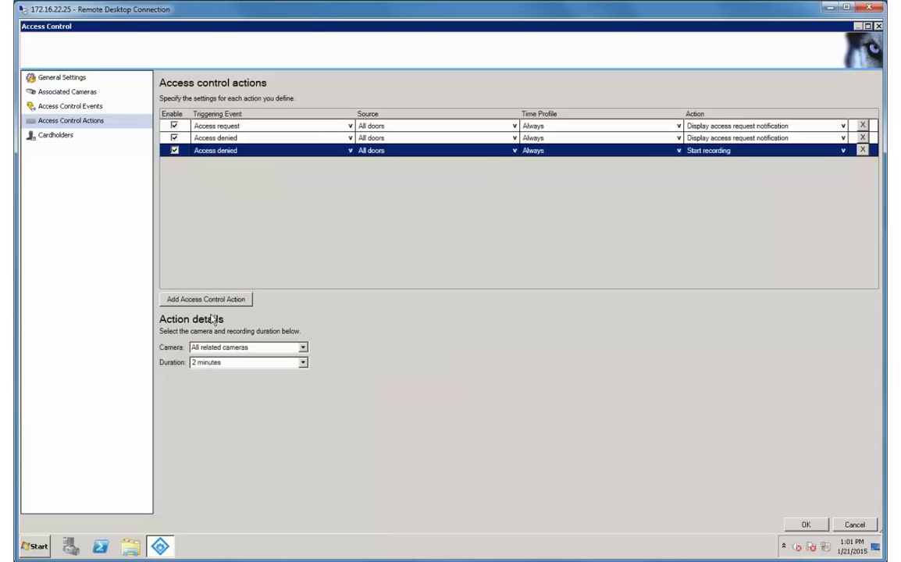
pyautogui.click(303, 363)
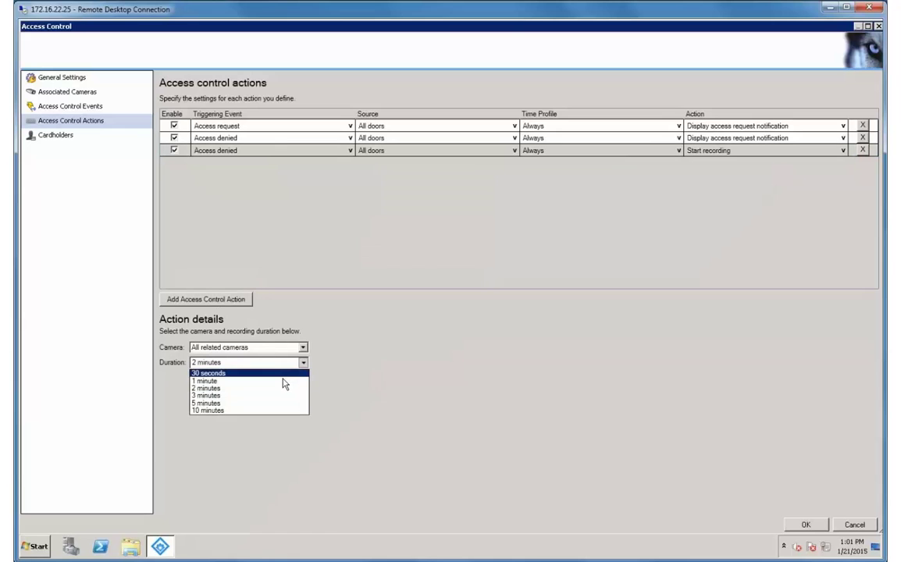
pyautogui.click(283, 381)
pyautogui.click(303, 364)
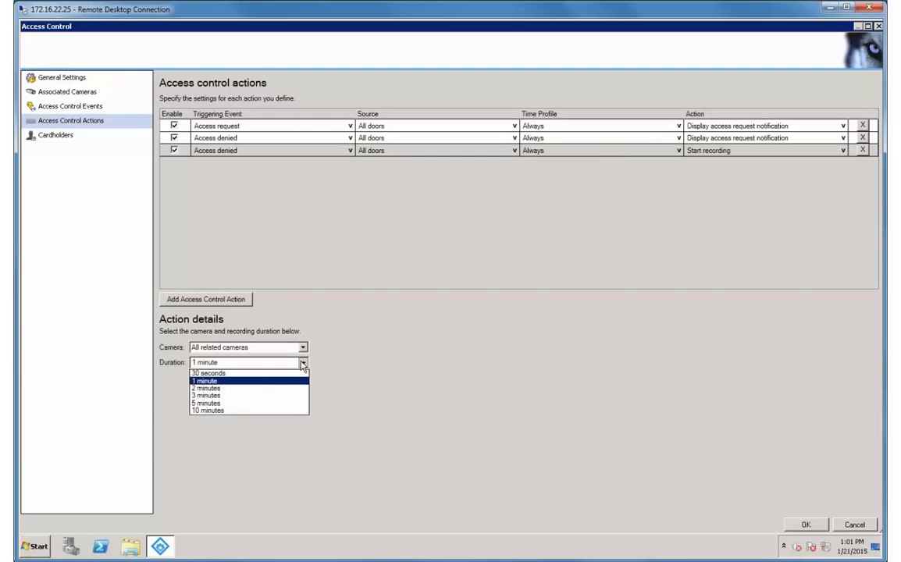
pyautogui.click(257, 373)
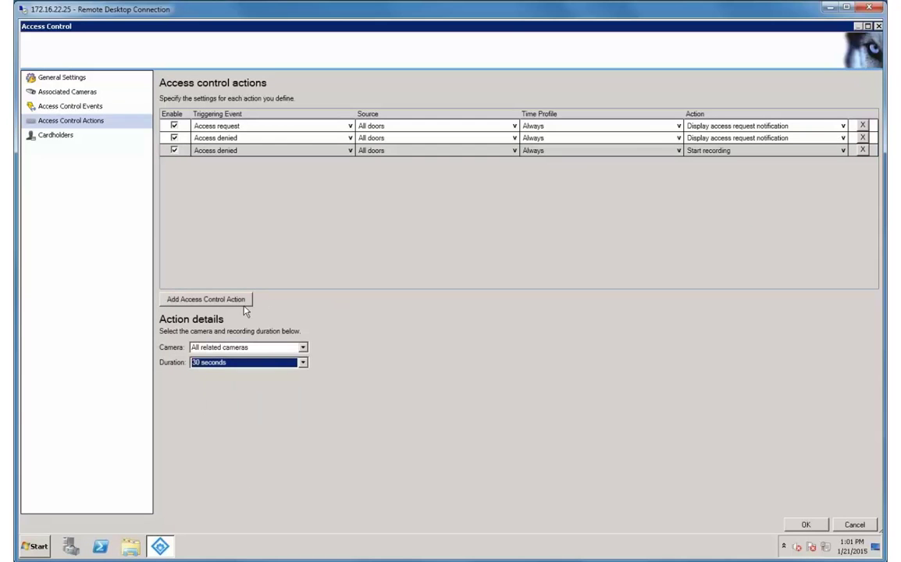
# Add another access control action triggered by the access control event "Time model '<timemodel>' changed".
pyautogui.click(202, 301)
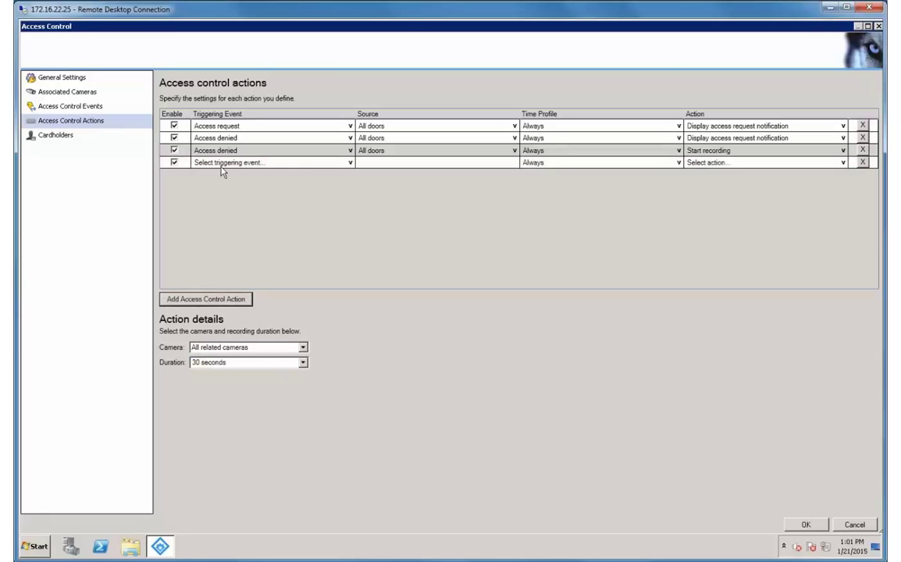
pyautogui.click(350, 162)
pyautogui.click(222, 237)
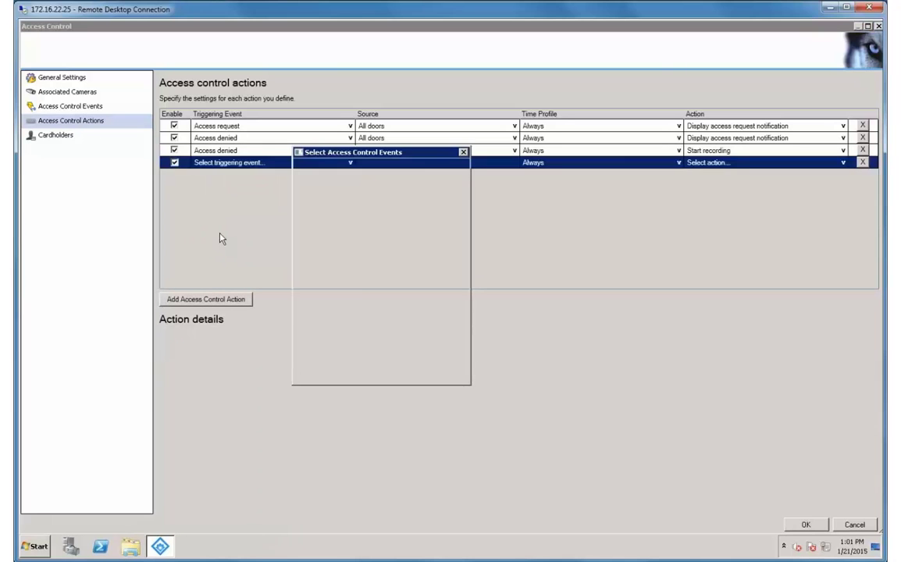
pyautogui.moveTo(461, 198); pyautogui.dragTo(459, 342)
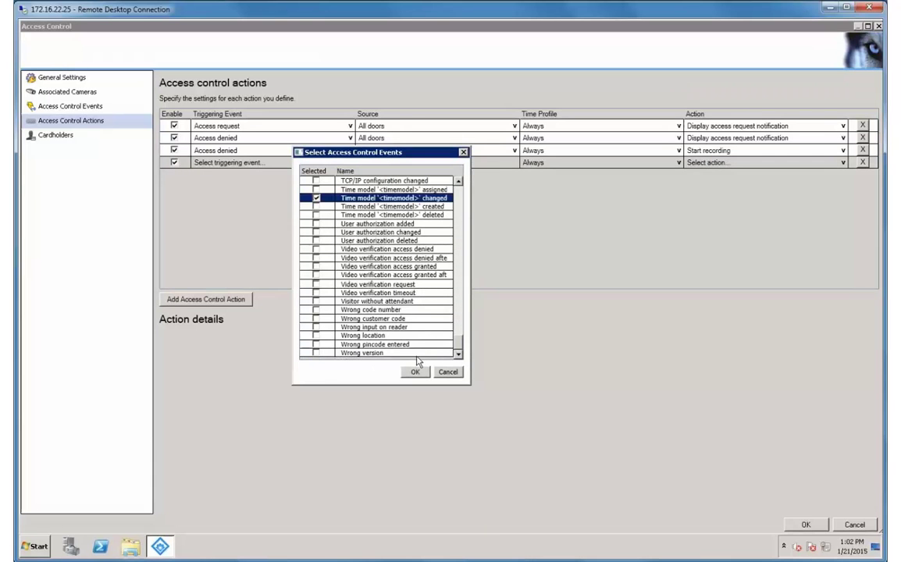
pyautogui.click(416, 372)
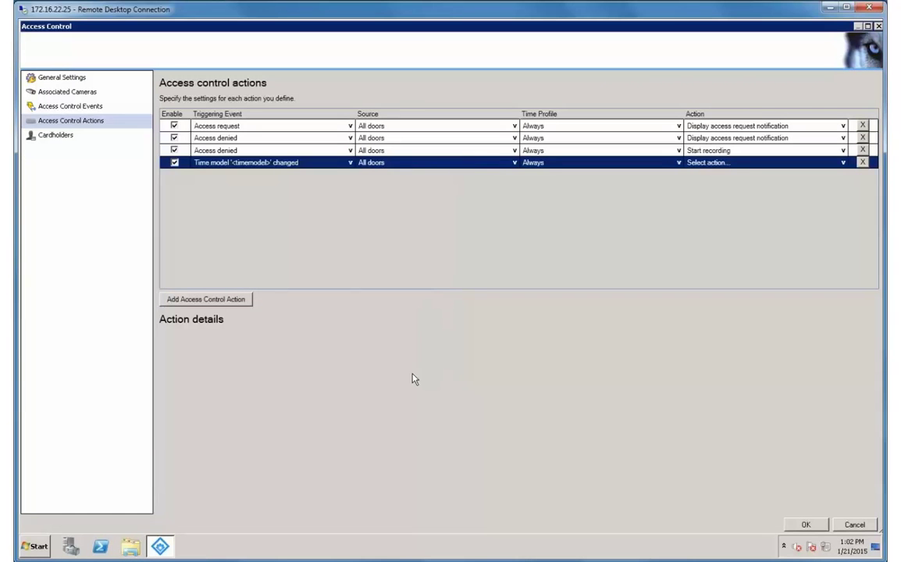
# Set the time model rule's action to System action, expand the server tree to Camera 1, and accept the integration's settings.
pyautogui.click(742, 163)
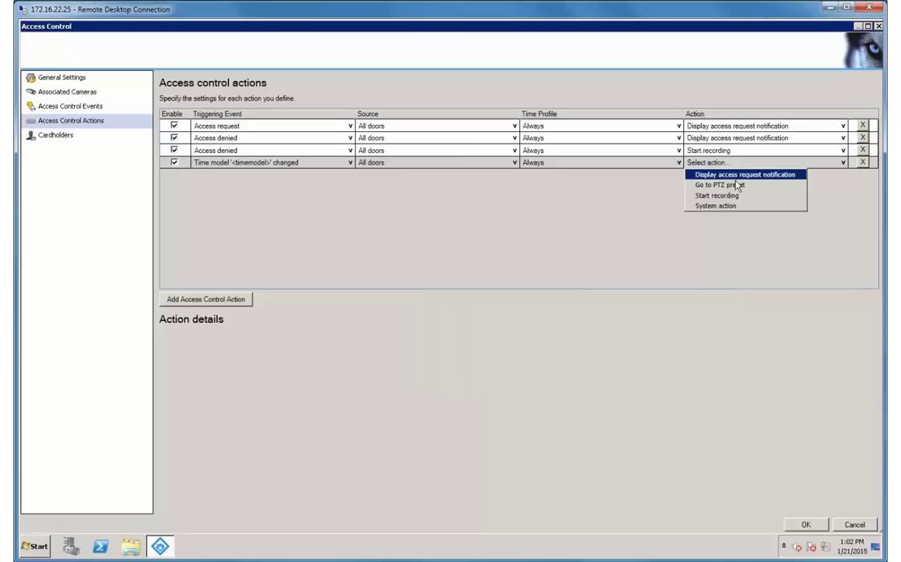
pyautogui.click(724, 207)
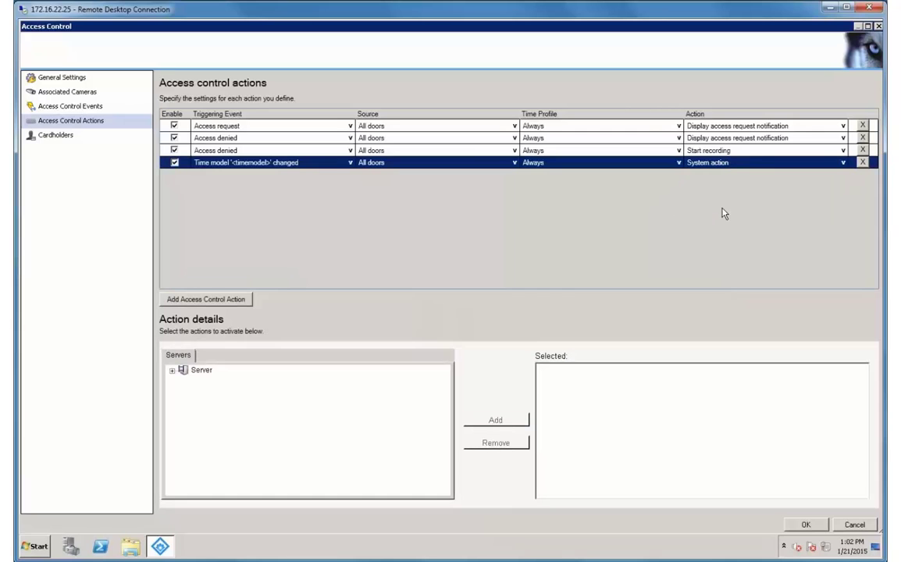
pyautogui.click(171, 372)
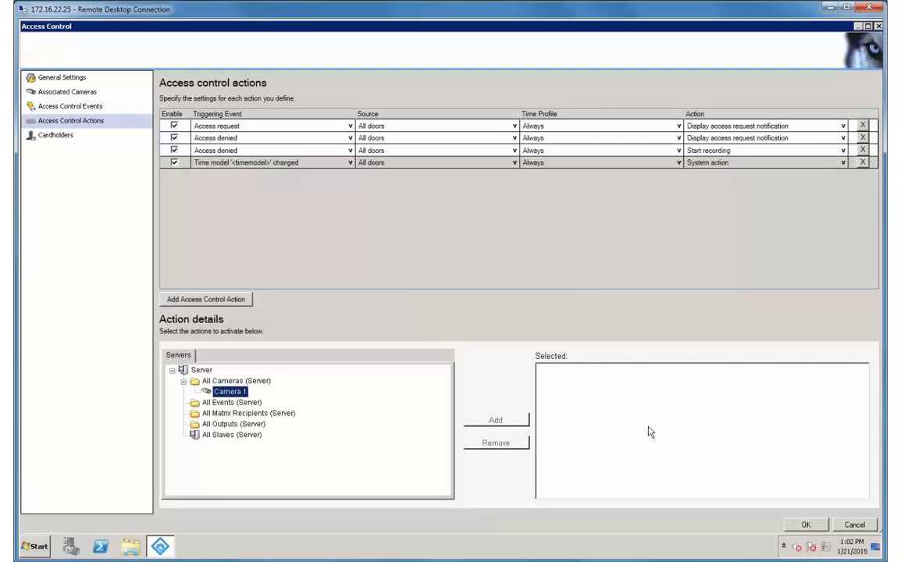
pyautogui.click(803, 525)
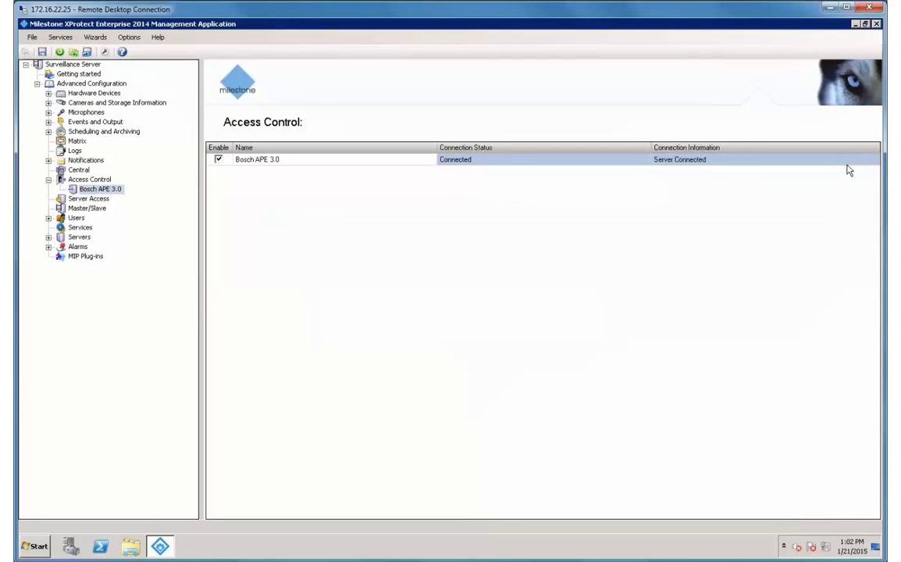
# Create an alarm definition named Access Denied, triggered by the Access denied event category with Access point - 1 (Door) as source.
pyautogui.click(49, 247)
pyautogui.click(87, 258)
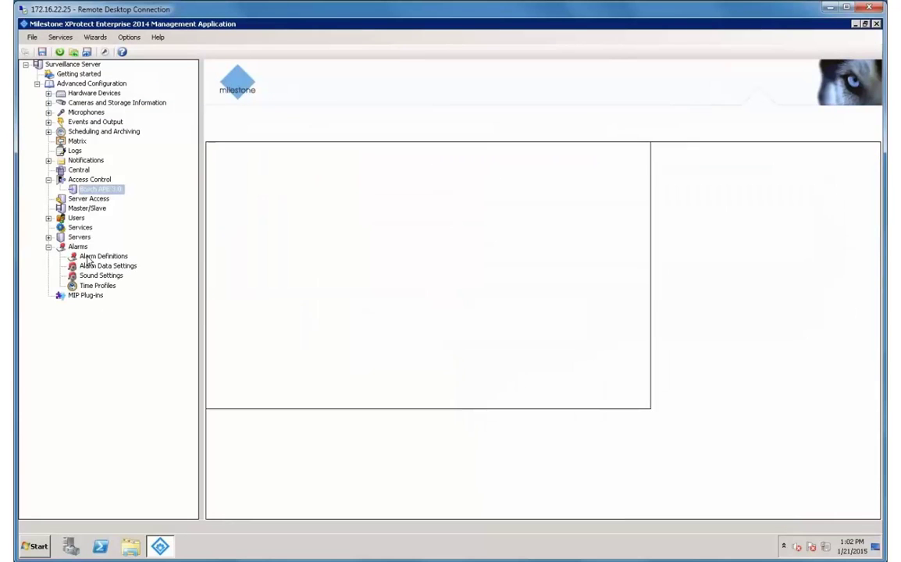
pyautogui.rightClick(88, 260)
pyautogui.click(117, 263)
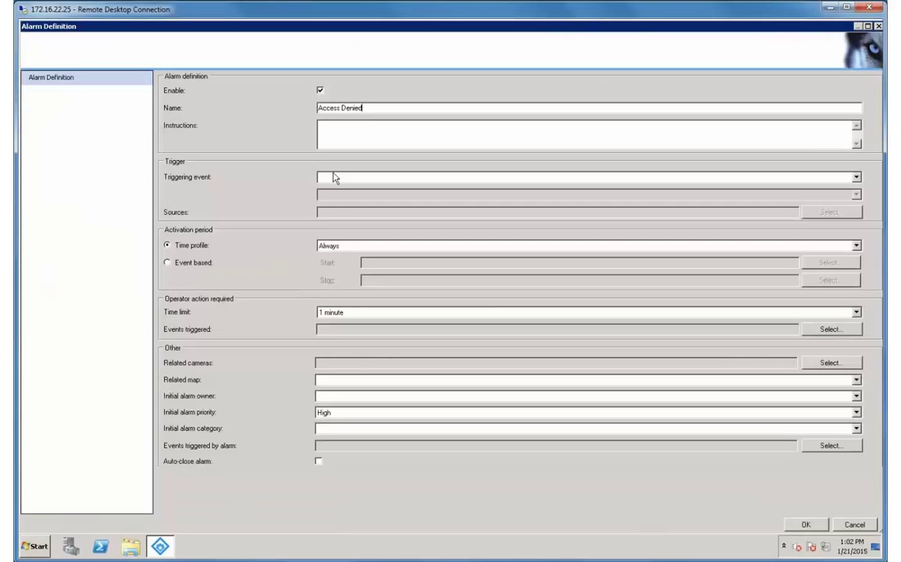
pyautogui.click(335, 178)
pyautogui.click(328, 184)
pyautogui.click(347, 195)
pyautogui.click(343, 206)
pyautogui.click(352, 212)
pyautogui.click(350, 228)
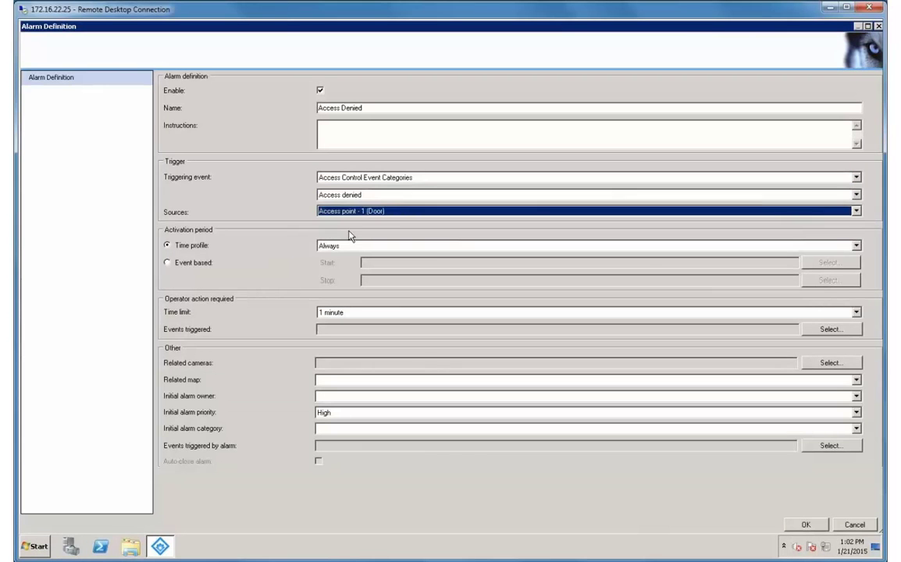
# Add Camera 1 as the Access Denied alarm's related camera and save the alarm definition.
pyautogui.click(830, 362)
pyautogui.click(563, 372)
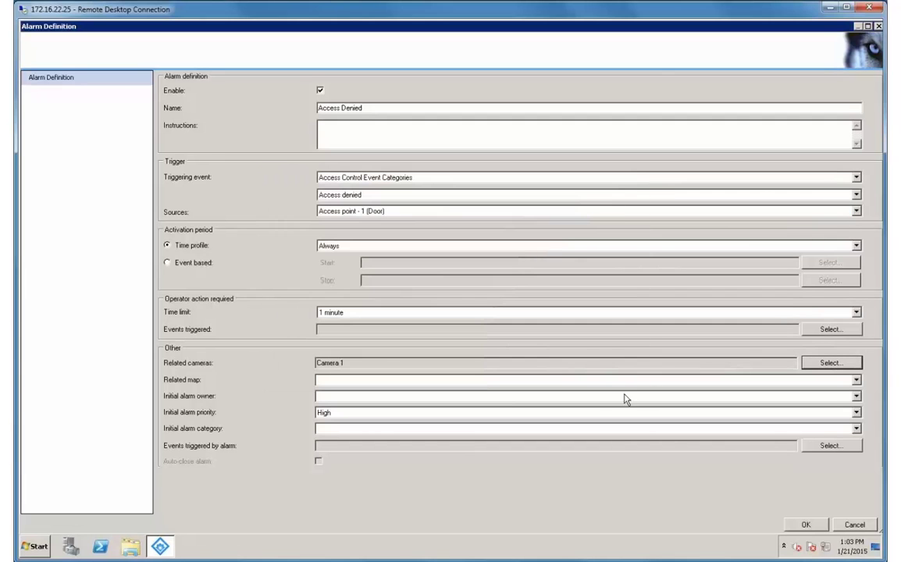
pyautogui.click(807, 526)
# Enable the development property panel in the application's Access Control Settings and accept the change.
pyautogui.click(127, 38)
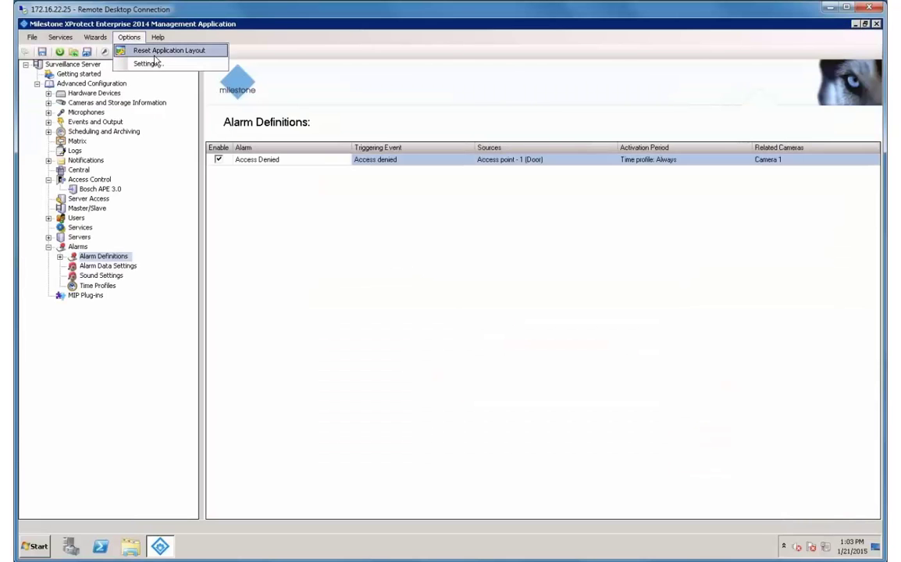
pyautogui.click(152, 64)
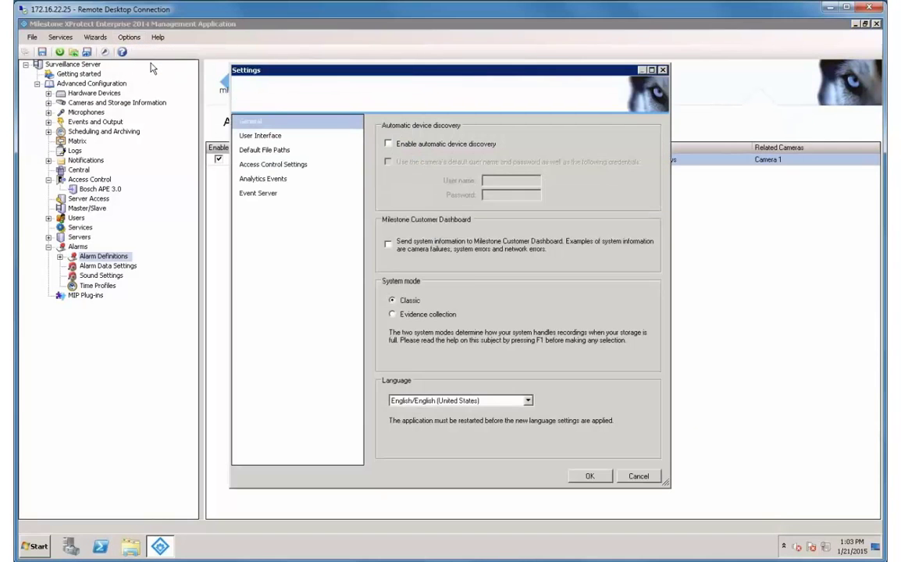
pyautogui.click(271, 166)
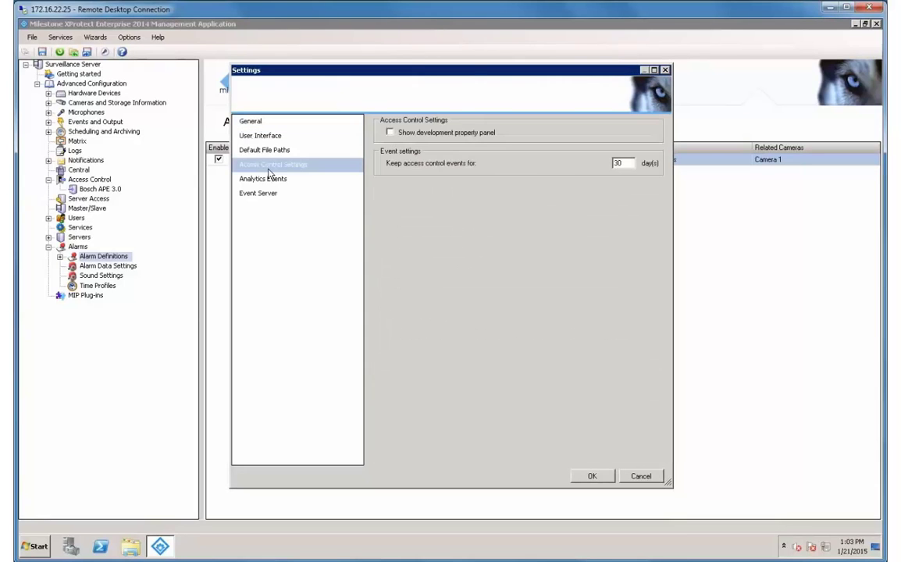
pyautogui.click(391, 134)
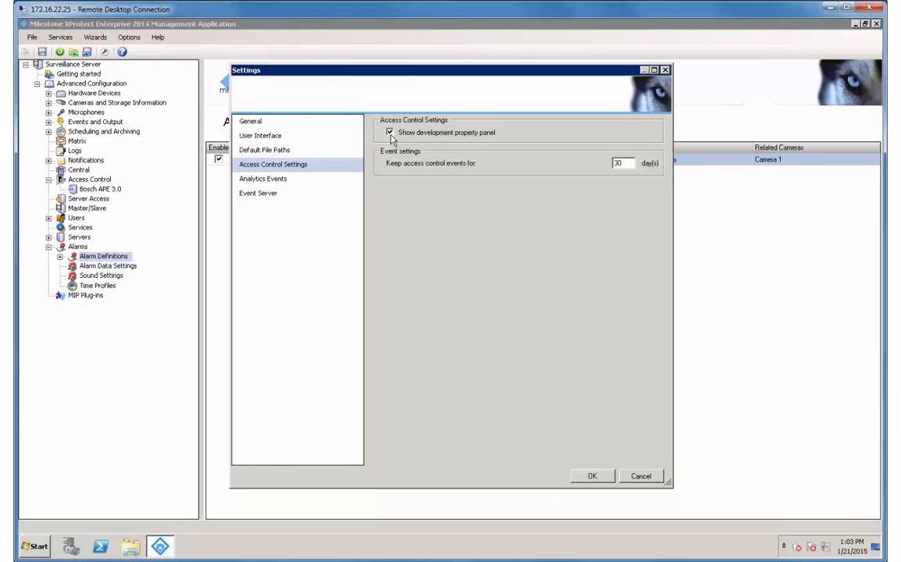
pyautogui.click(592, 476)
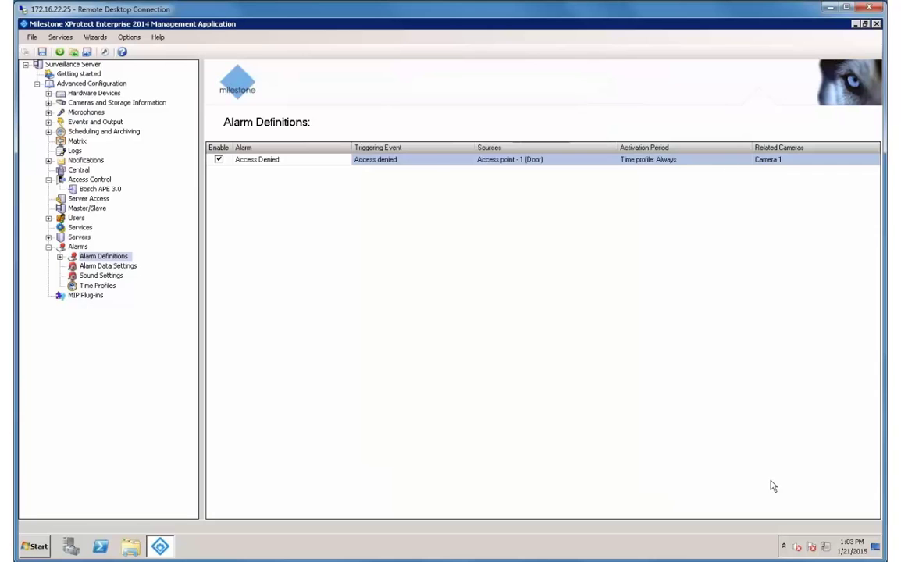
# Open the Bosch APE 3.0 access control properties and view the DEV: Info page.
pyautogui.rightClick(100, 189)
pyautogui.click(119, 196)
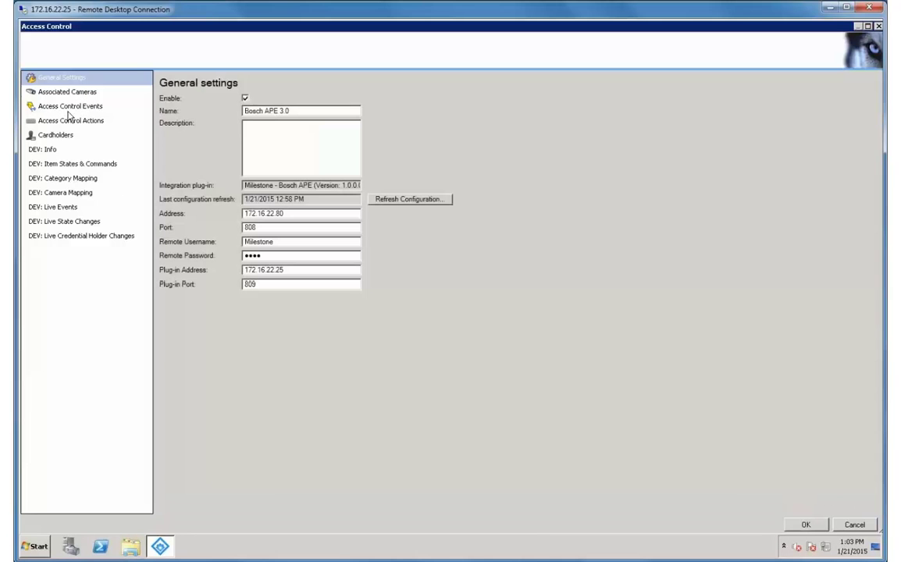
pyautogui.click(50, 152)
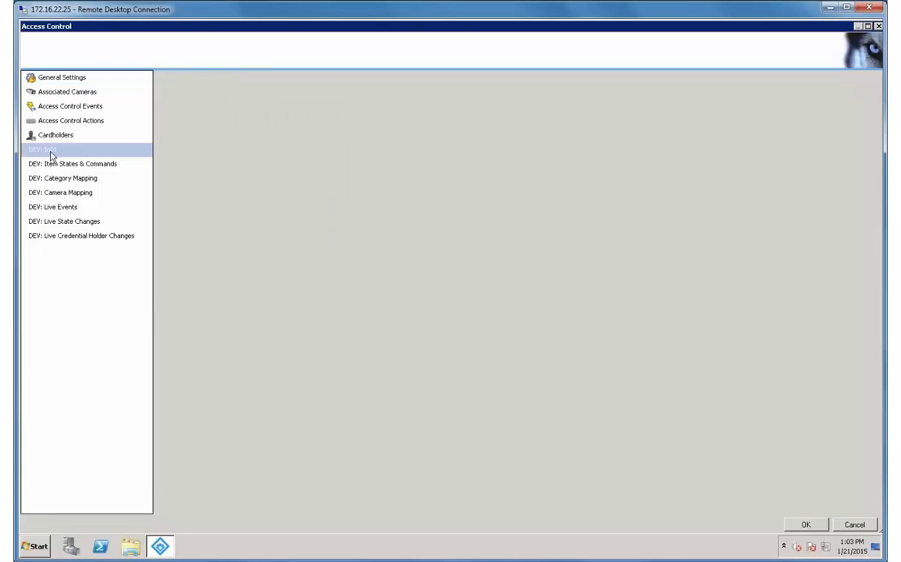
# Search the cardholders for Testperson-5, view that cardholder's details, and close the access control properties.
pyautogui.click(53, 134)
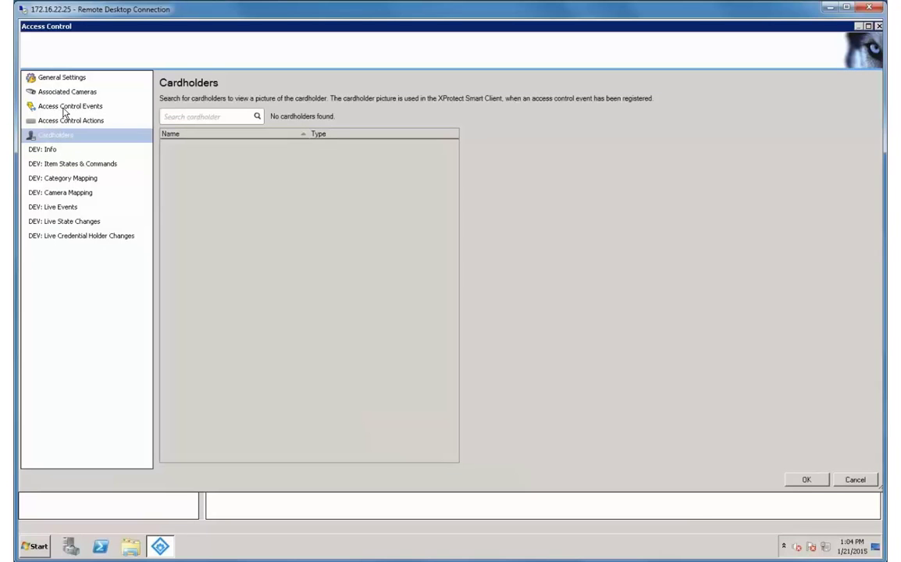
pyautogui.write('Testperson-5')
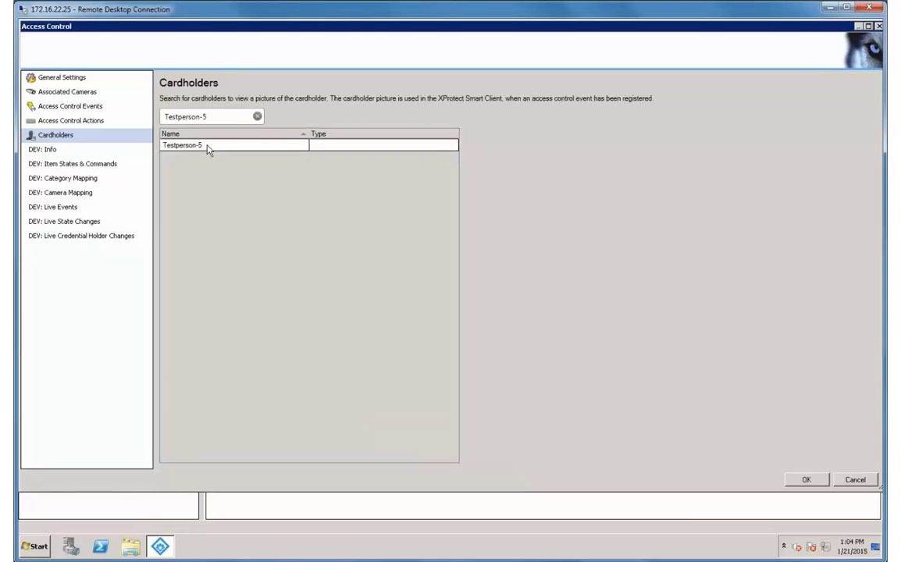
pyautogui.click(209, 148)
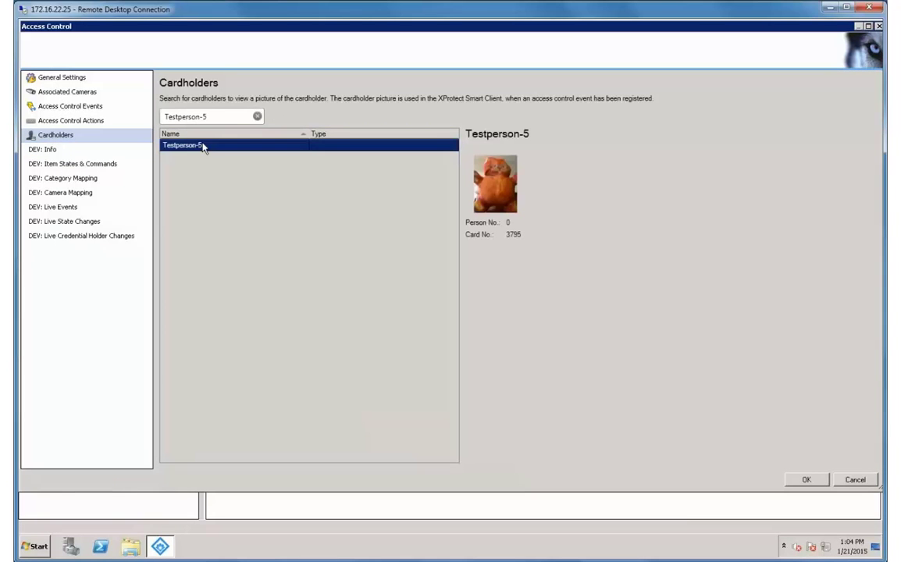
pyautogui.click(807, 481)
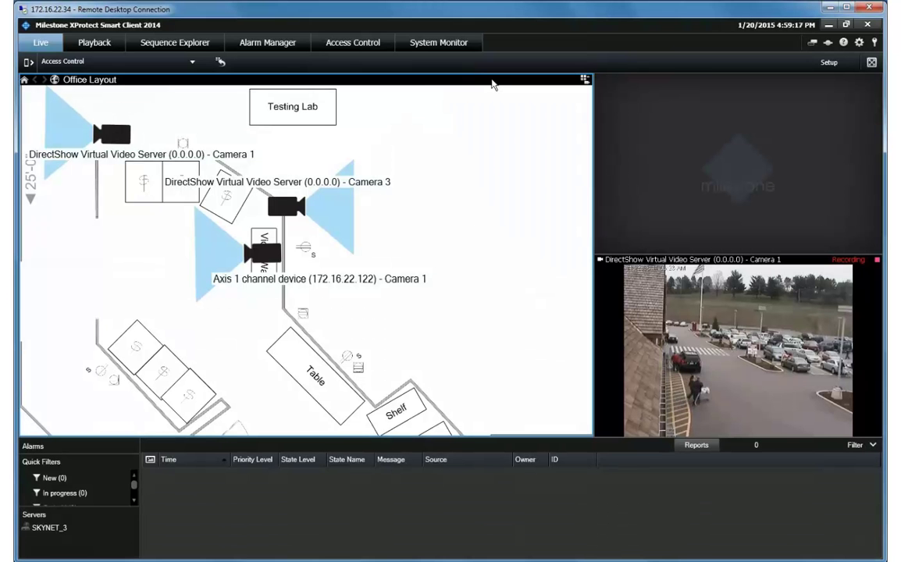
# In XProtect Smart Client, enter setup mode for the Access Control view and add an Access Monitor to the empty view position.
pyautogui.click(828, 63)
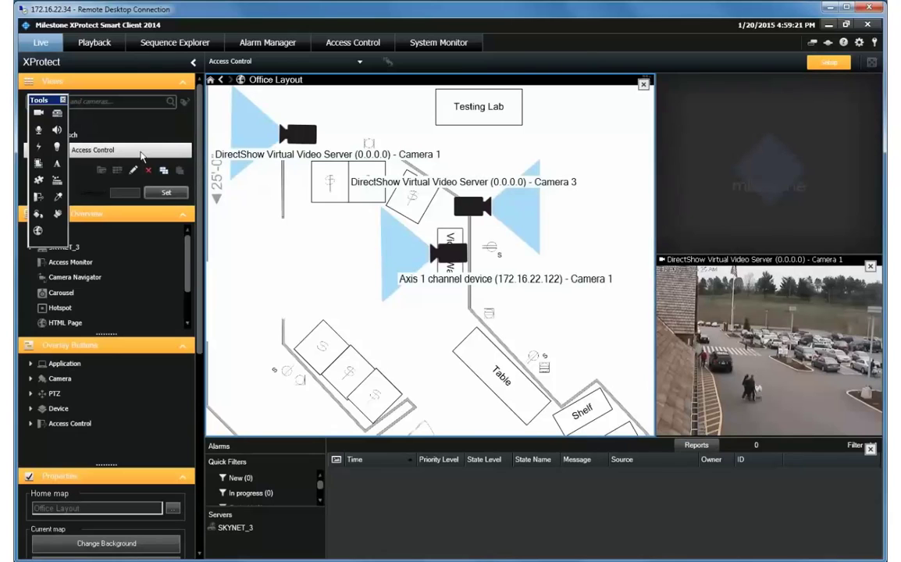
pyautogui.moveTo(52, 104); pyautogui.dragTo(243, 211)
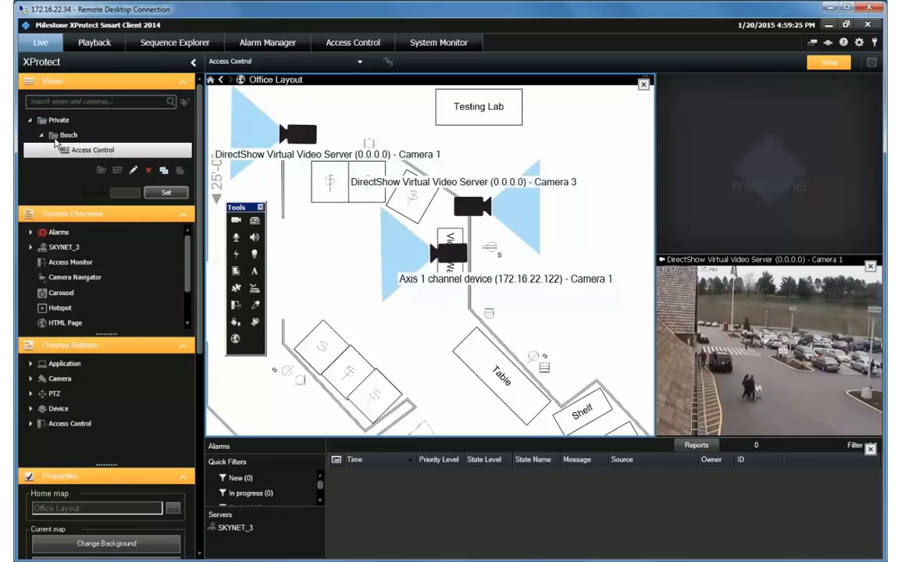
pyautogui.moveTo(67, 263); pyautogui.dragTo(617, 254)
pyautogui.moveTo(776, 168); pyautogui.dragTo(770, 153)
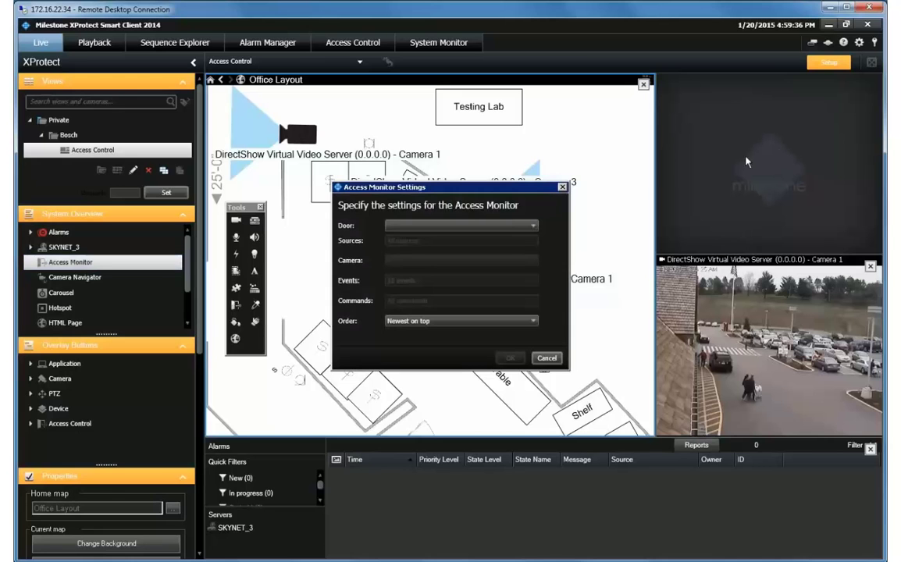
# Set the Access Monitor's door to Access point - 1 (Door) and check the available sources and cameras.
pyautogui.click(527, 228)
pyautogui.click(459, 239)
pyautogui.click(457, 243)
pyautogui.click(456, 243)
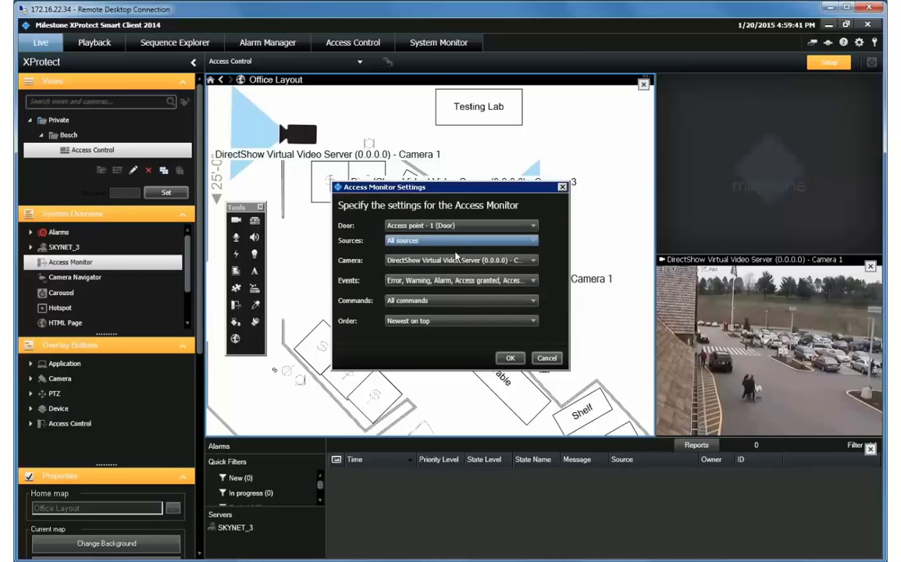
pyautogui.click(531, 262)
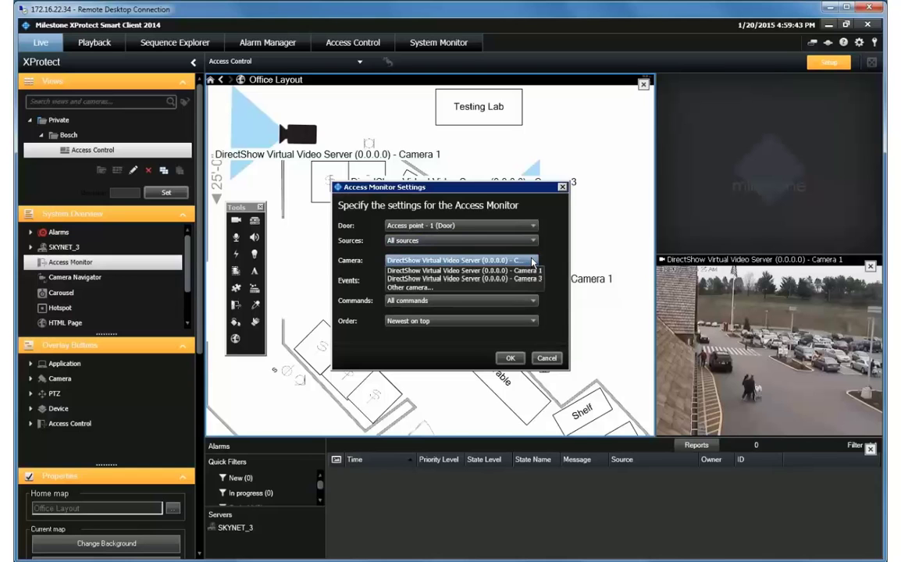
pyautogui.click(532, 261)
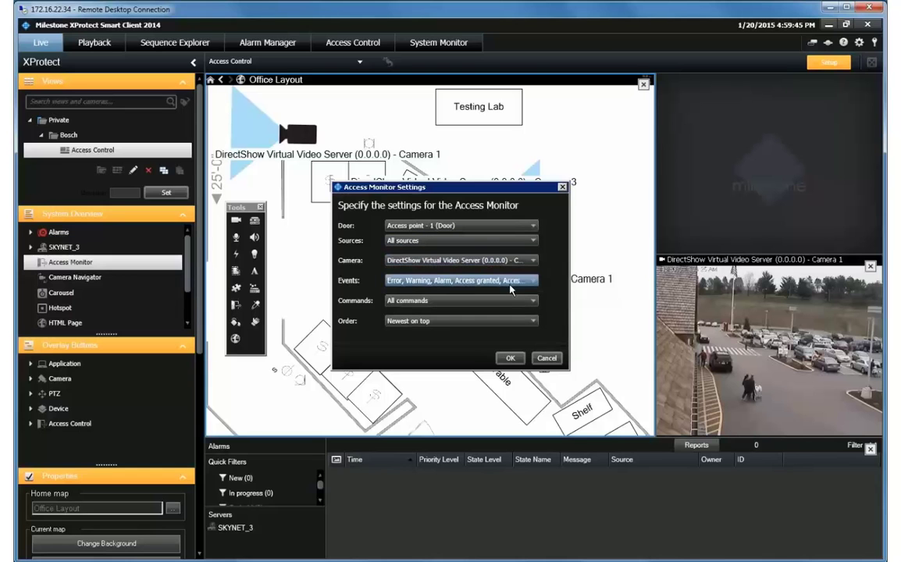
# Check the Access Monitor's event and command choices, and accept its settings with the order Newest on top.
pyautogui.click(533, 285)
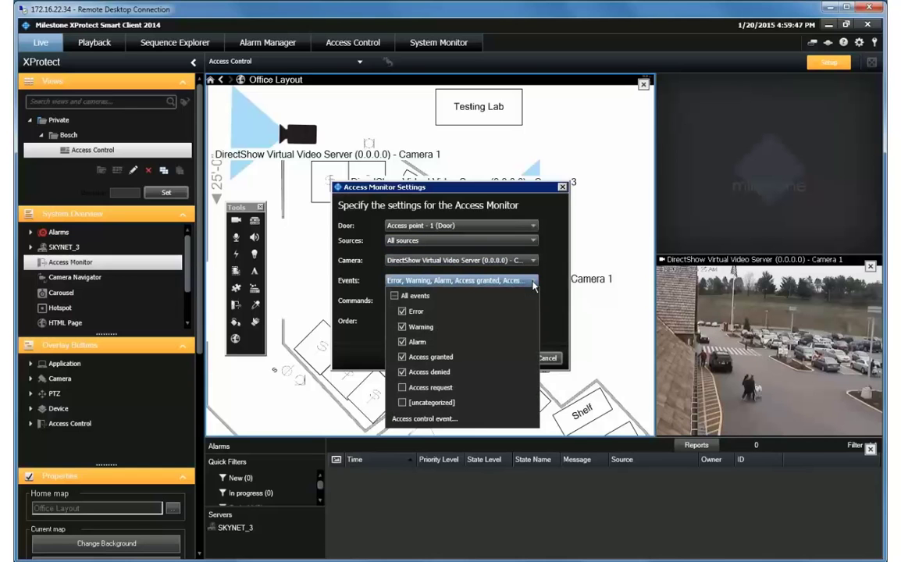
pyautogui.click(533, 286)
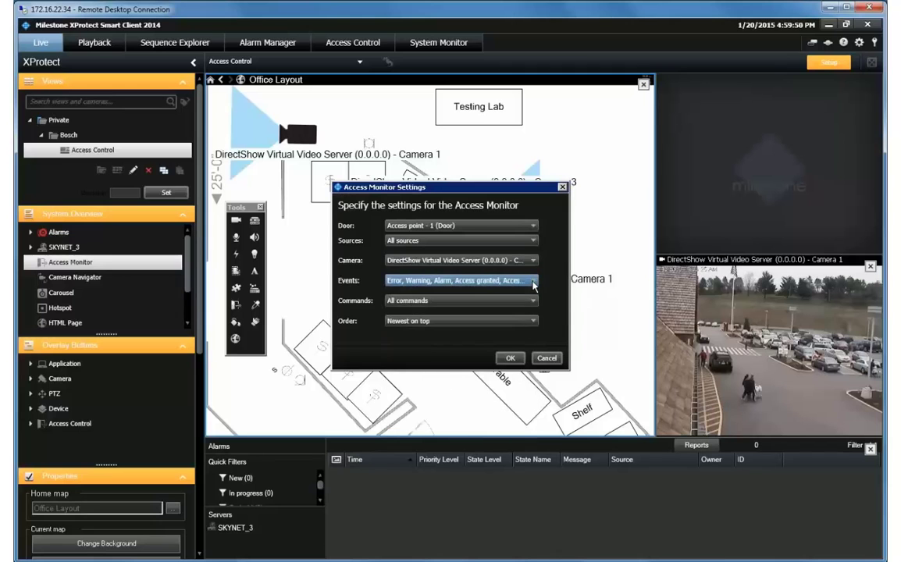
pyautogui.click(535, 303)
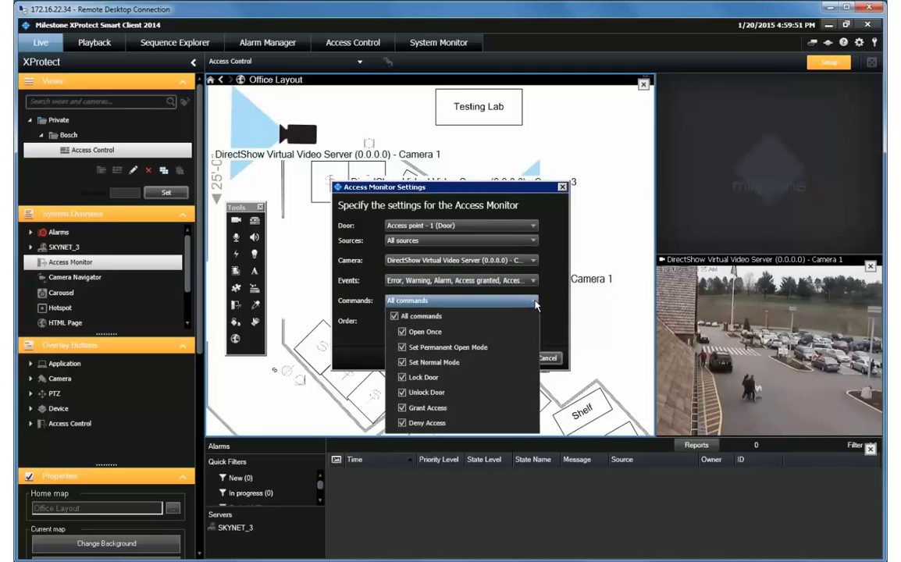
pyautogui.click(535, 303)
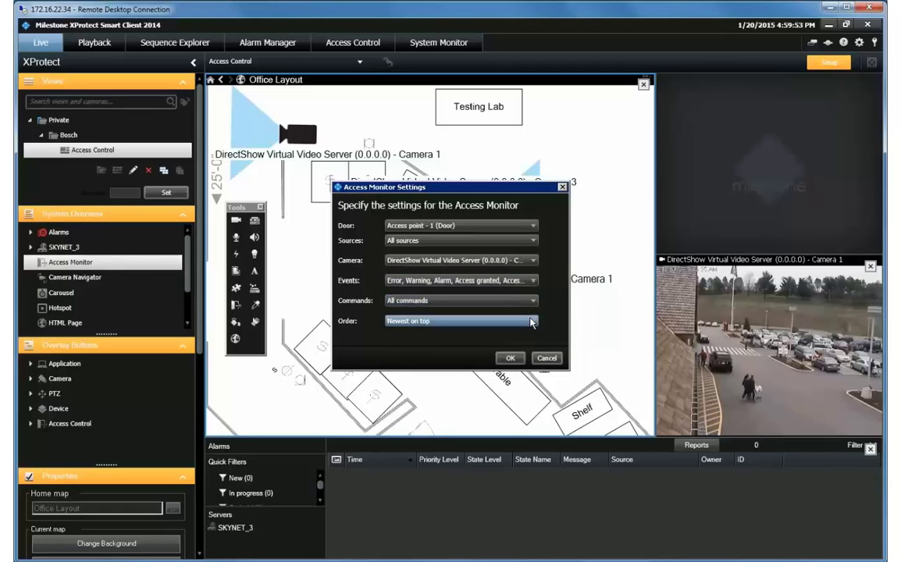
pyautogui.click(531, 323)
pyautogui.click(468, 331)
pyautogui.click(511, 359)
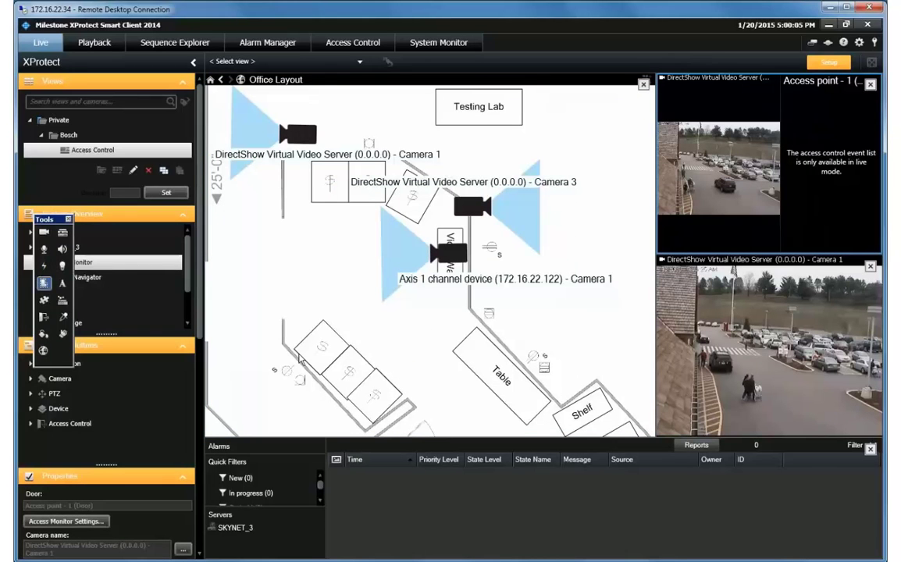
# Place Entry Reader 1, Exit Reader 1 and Access point - 1 (Door) on the Office Layout map and leave setup mode.
pyautogui.click(44, 300)
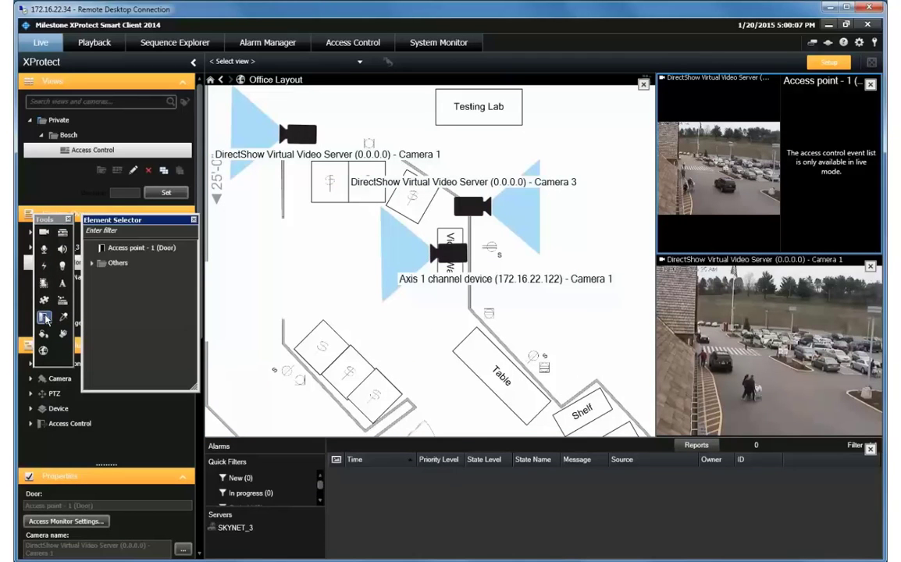
pyautogui.click(95, 264)
pyautogui.click(104, 279)
pyautogui.click(115, 293)
pyautogui.click(126, 309)
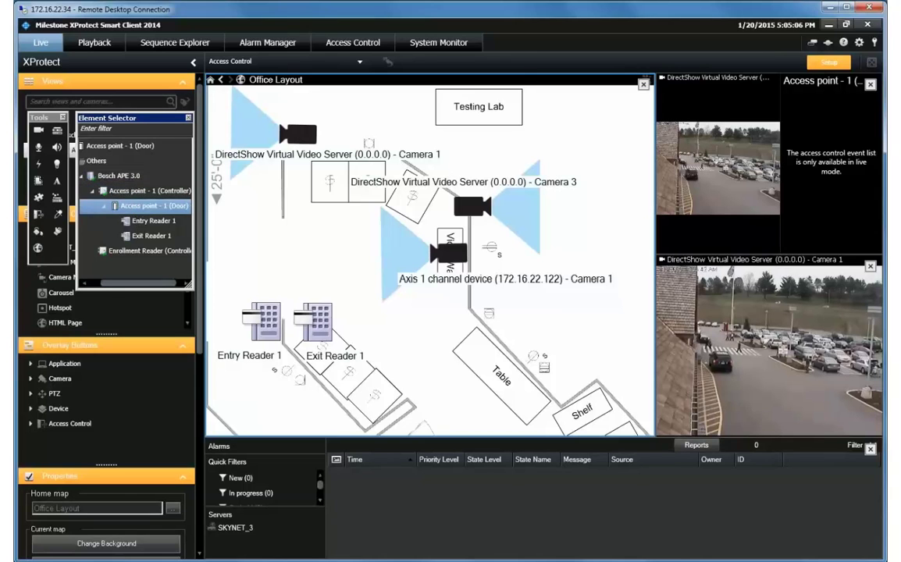
pyautogui.moveTo(148, 206); pyautogui.dragTo(319, 274)
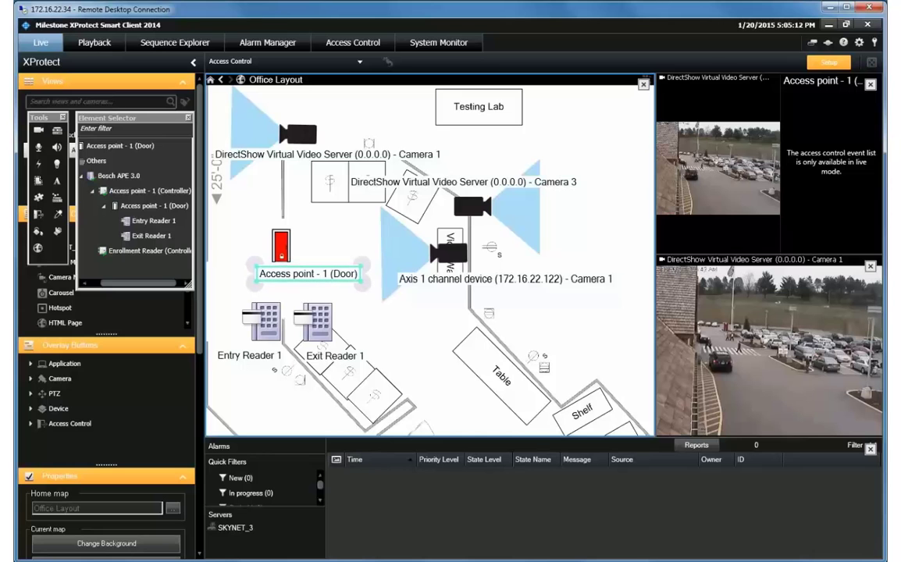
pyautogui.click(842, 62)
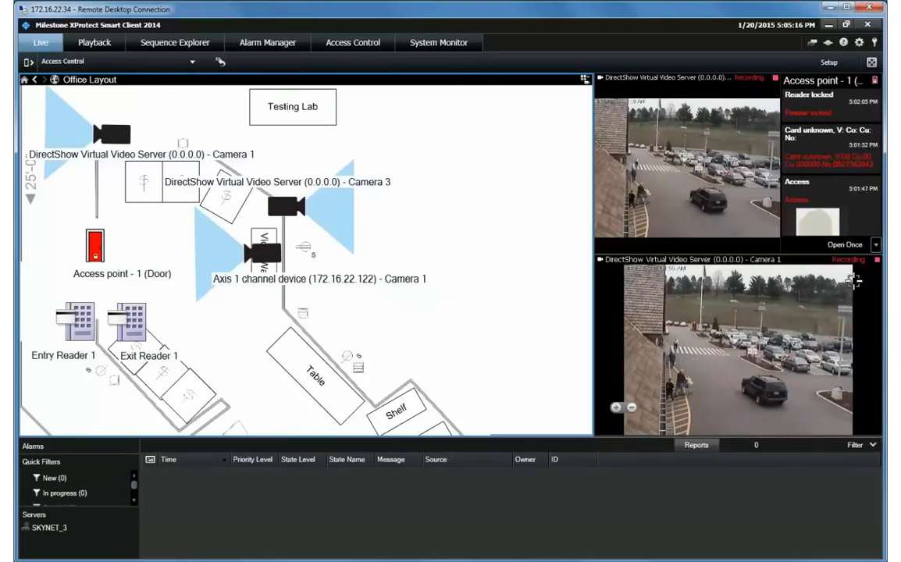
# Send the Set Normal Mode and Unlock Door commands to Access point - 1 from its Access Monitor.
pyautogui.click(876, 244)
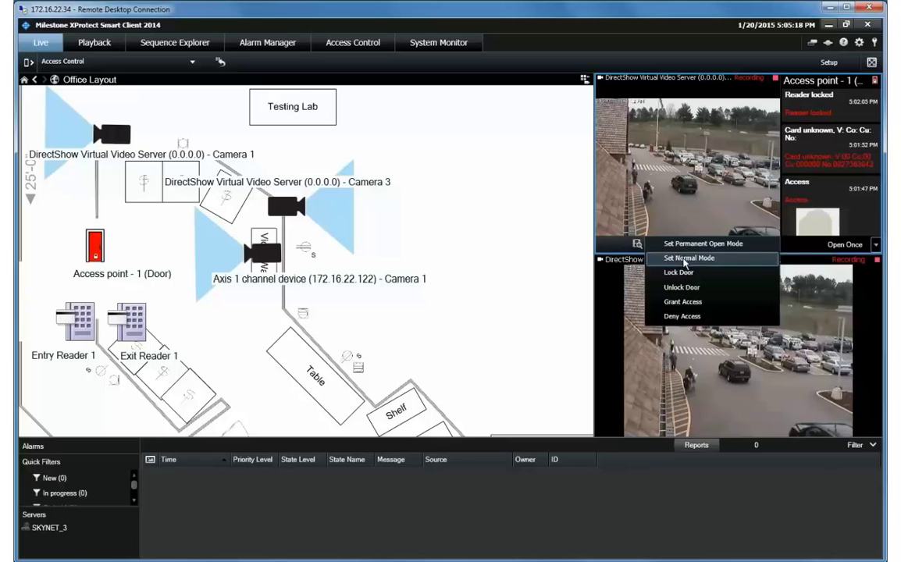
pyautogui.click(684, 258)
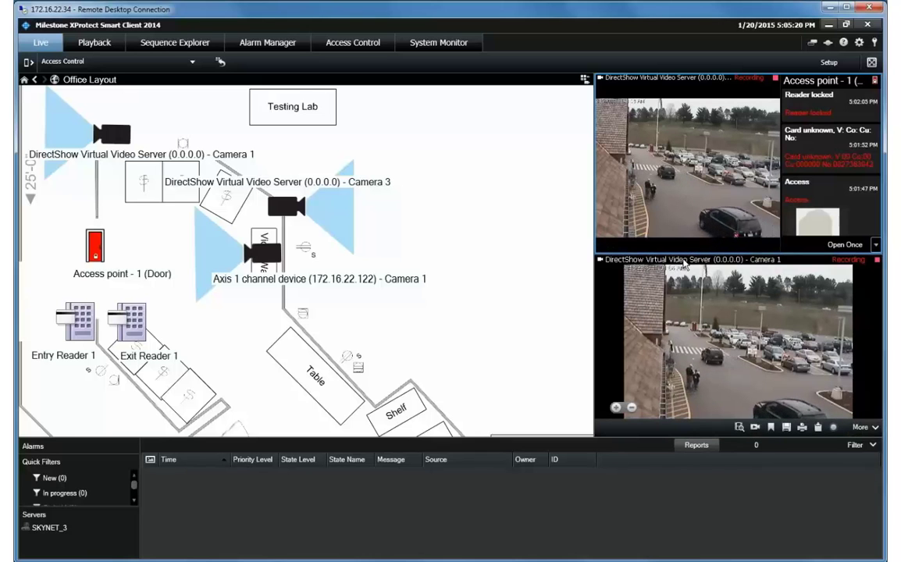
pyautogui.click(876, 244)
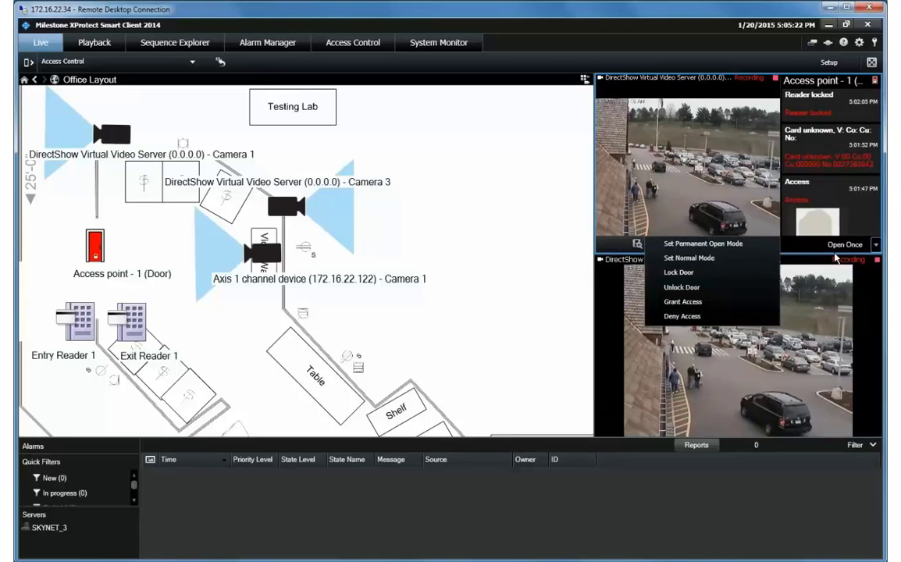
pyautogui.click(692, 287)
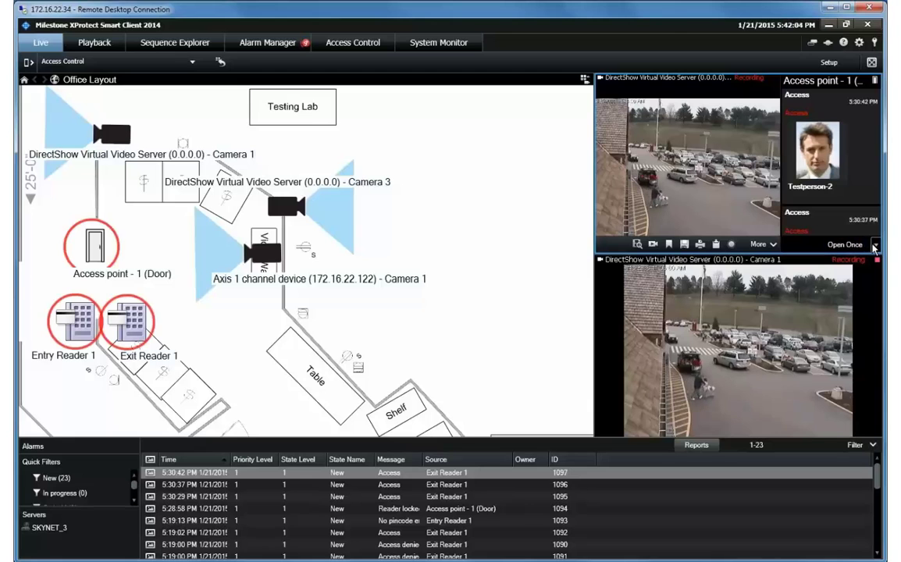
# Lock Access point - 1 from its Access Monitor, and unlock it again through its door symbol on the Office Layout map.
pyautogui.click(875, 245)
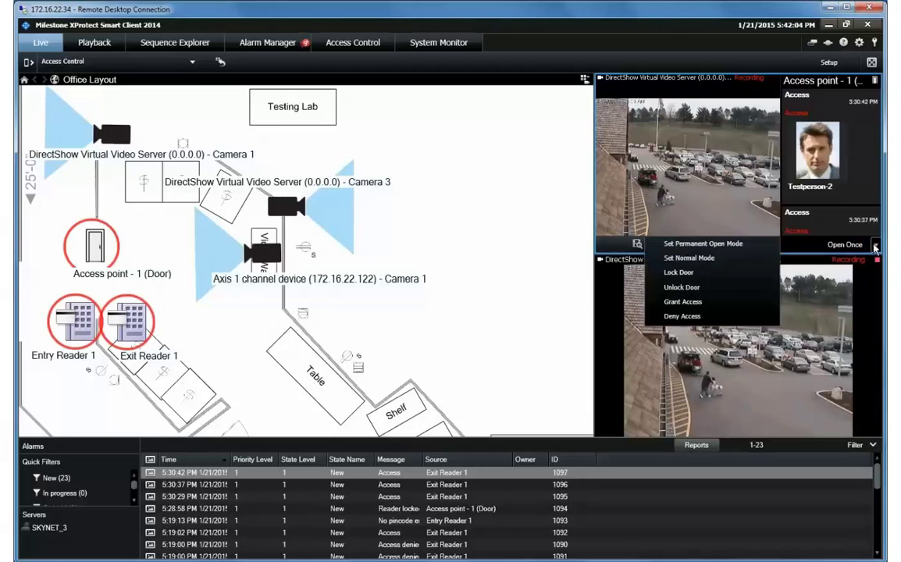
pyautogui.click(690, 274)
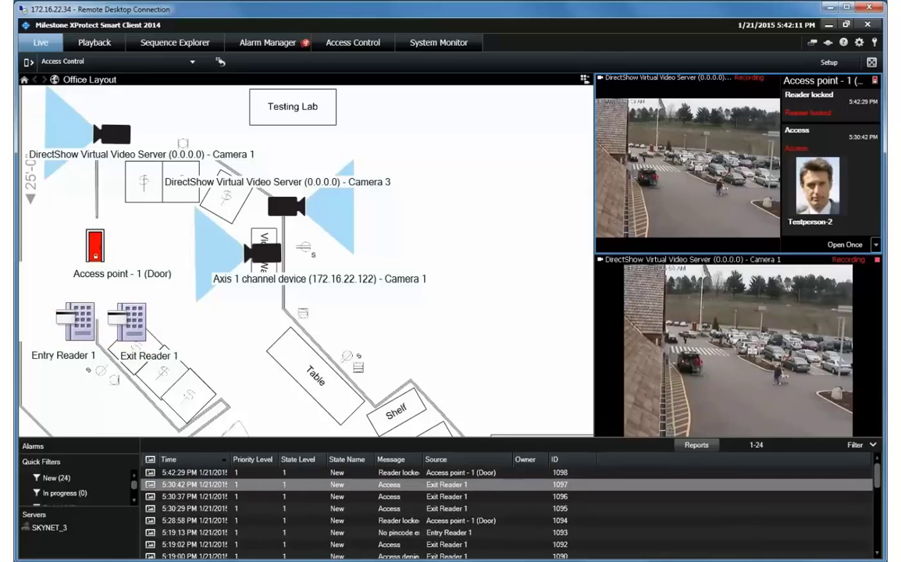
pyautogui.rightClick(101, 246)
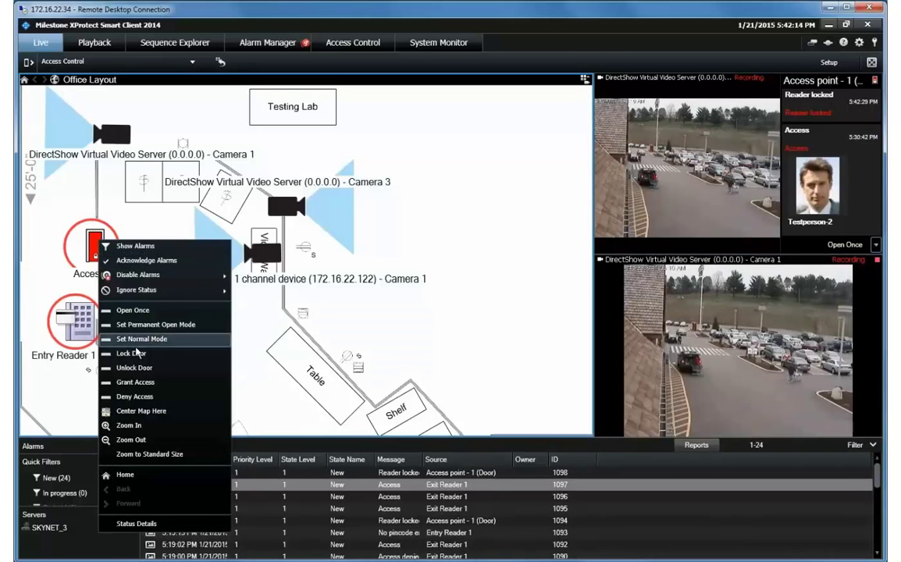
pyautogui.click(135, 367)
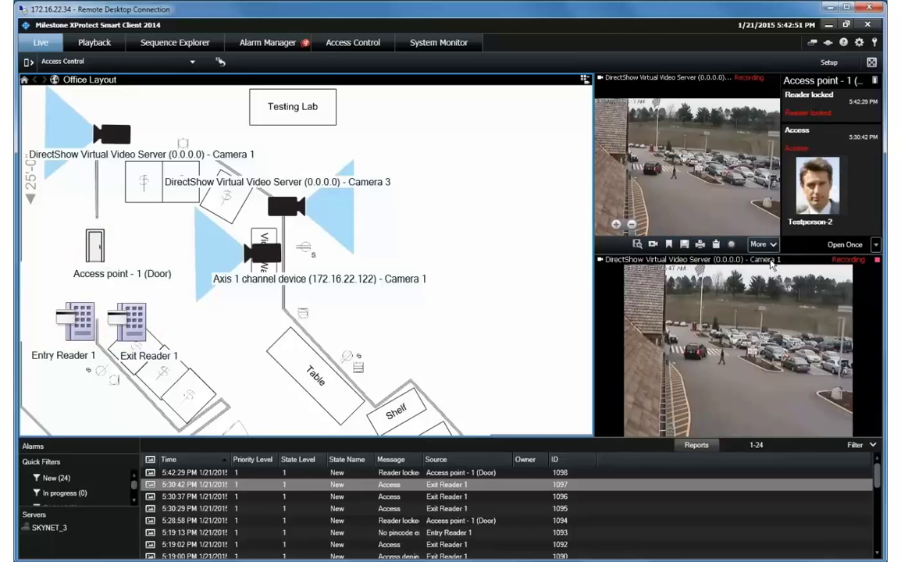
pyautogui.click(773, 246)
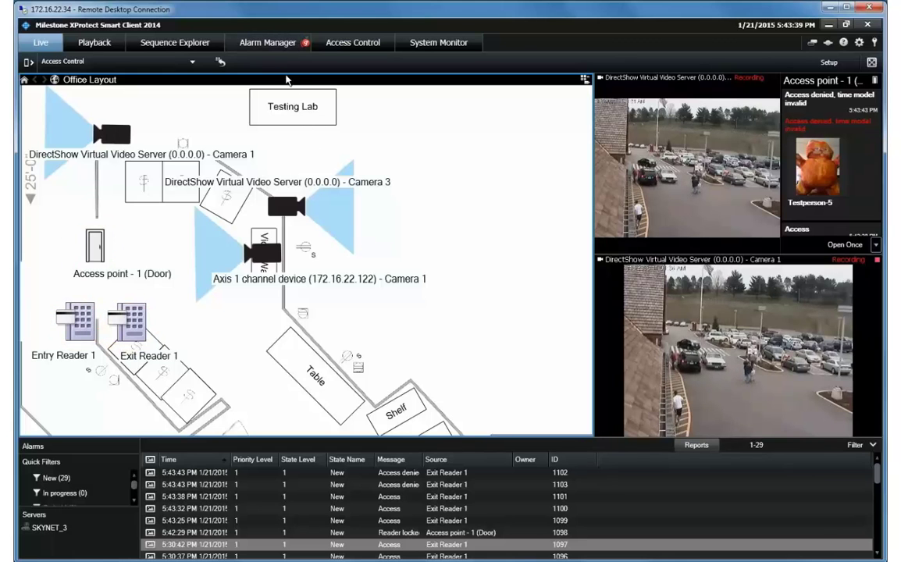
# Review the details and recorded video of Entry Reader 1's 5:19:13 PM "No pincode entered" alarm in Alarm Manager, and close them.
pyautogui.click(282, 43)
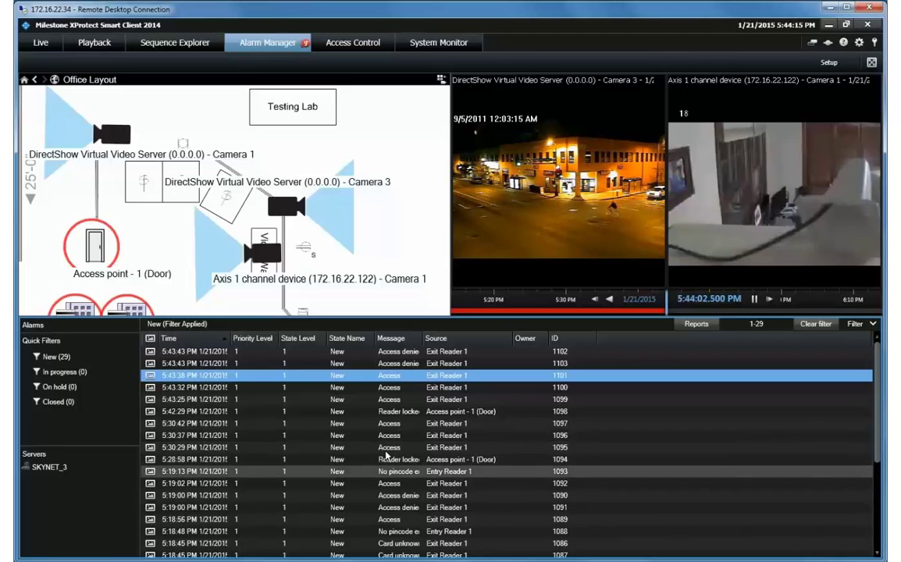
pyautogui.click(386, 472)
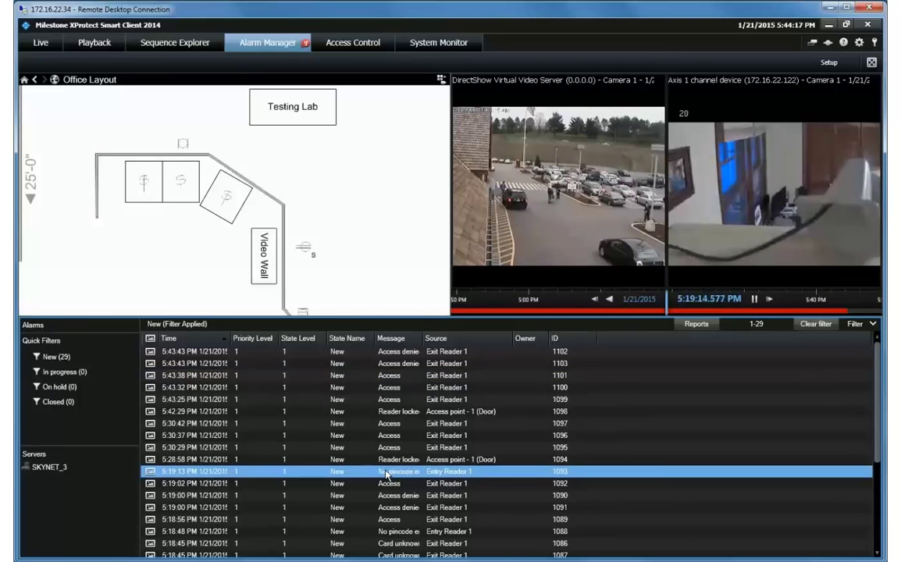
pyautogui.doubleClick(387, 471)
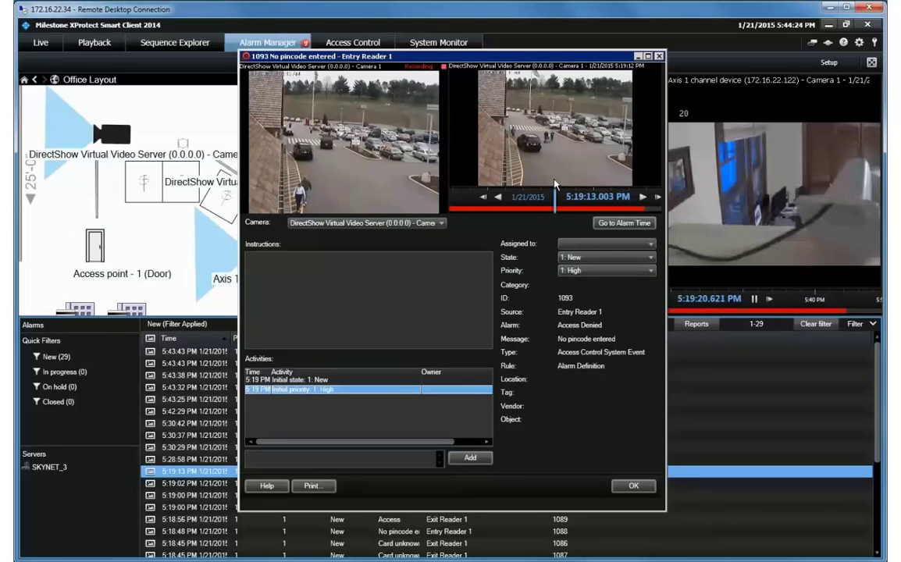
pyautogui.click(631, 487)
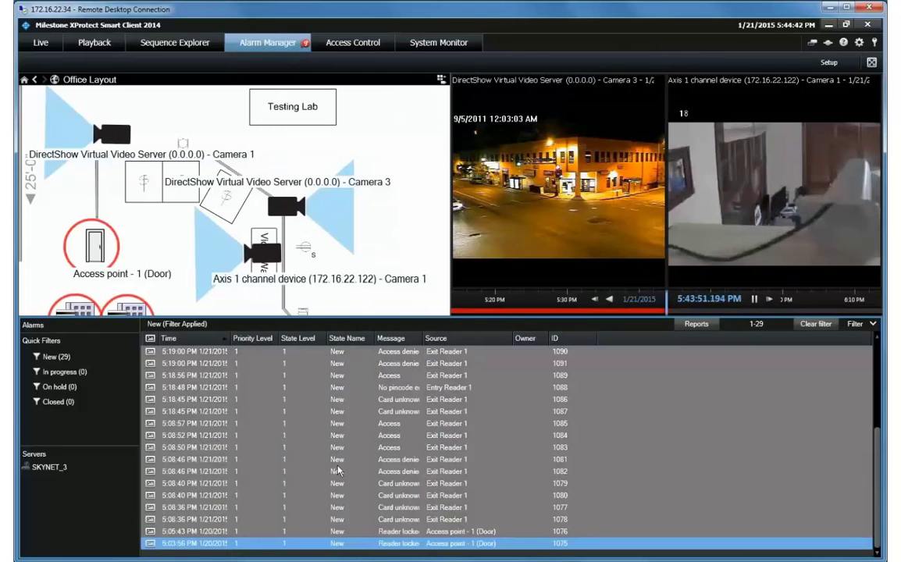
# Acknowledge all new alarms together and list the alarms that are in progress.
pyautogui.rightClick(234, 402)
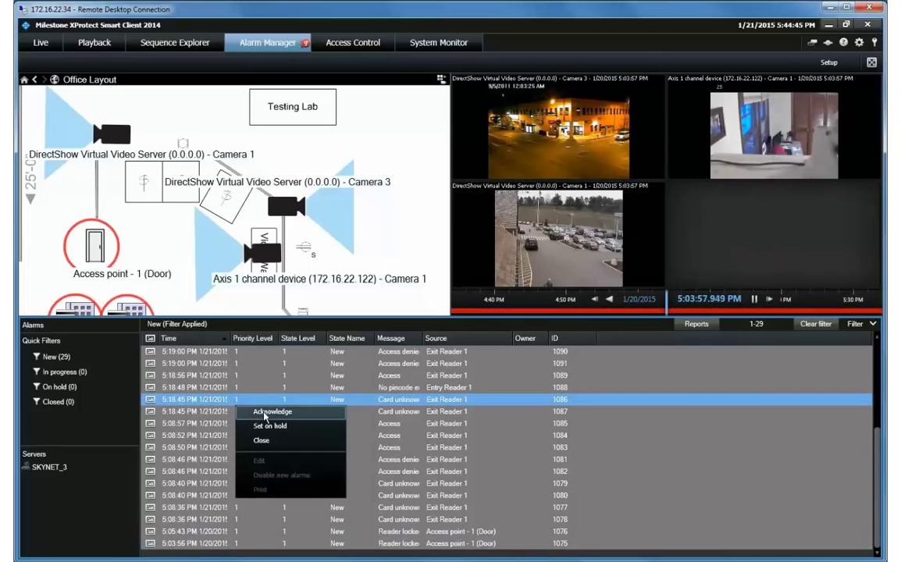
pyautogui.click(265, 413)
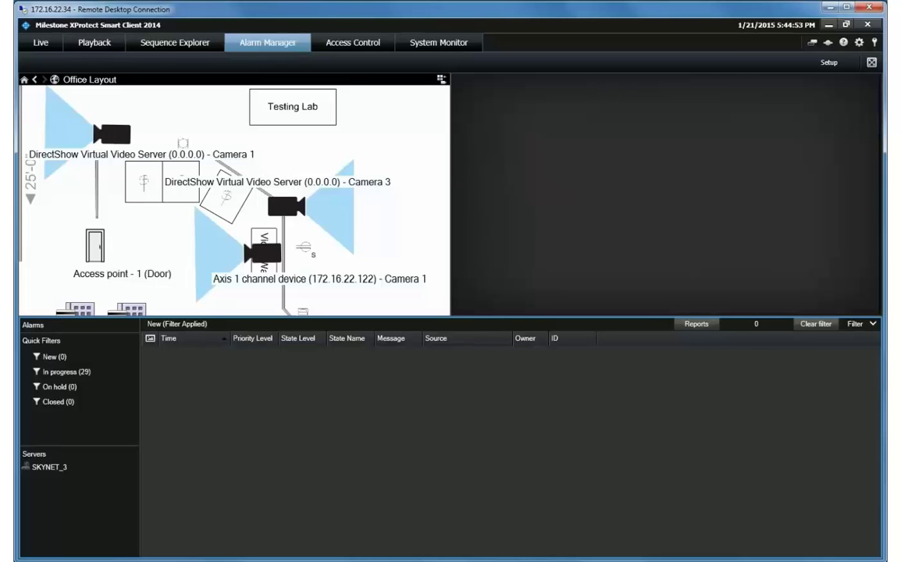
pyautogui.click(84, 372)
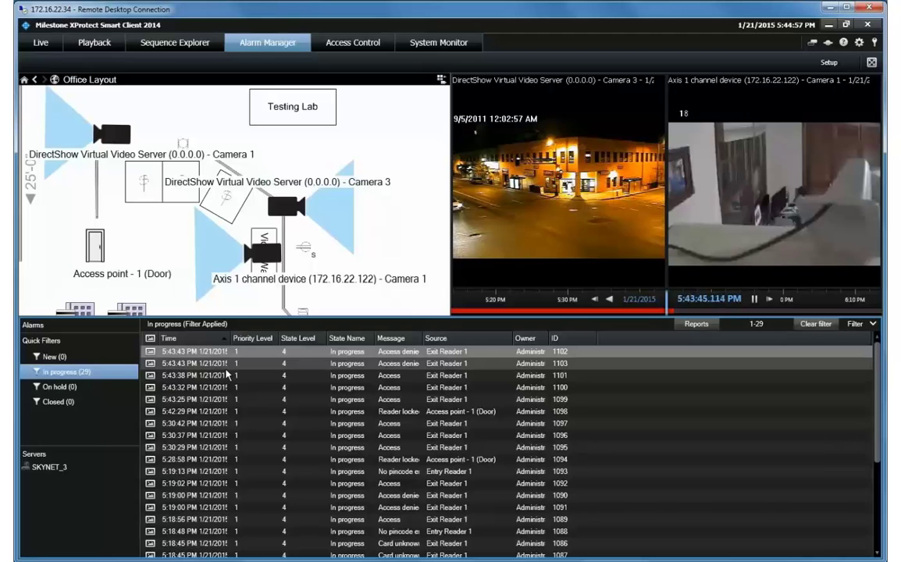
# Filter the access control events to those from Exit Reader 1 under Access point - 1 (Door).
pyautogui.click(353, 44)
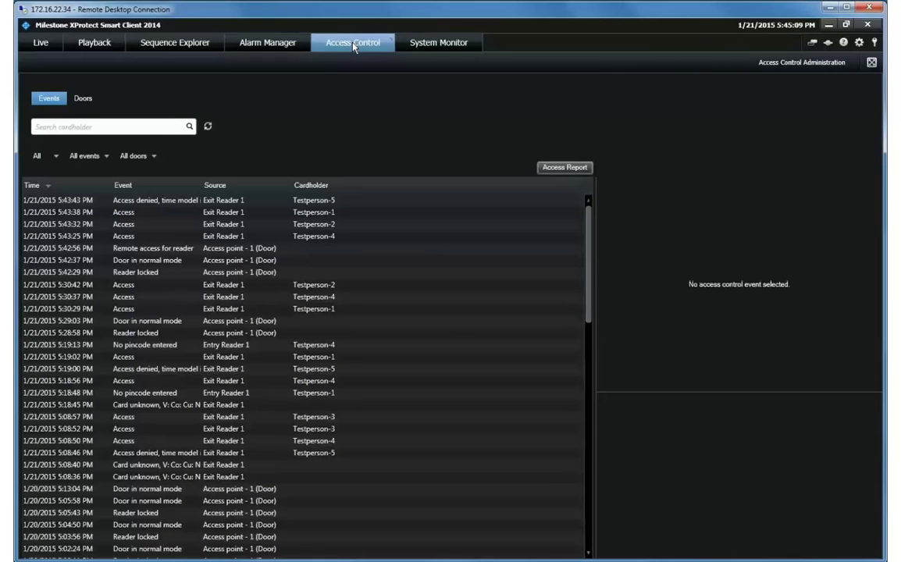
pyautogui.click(153, 156)
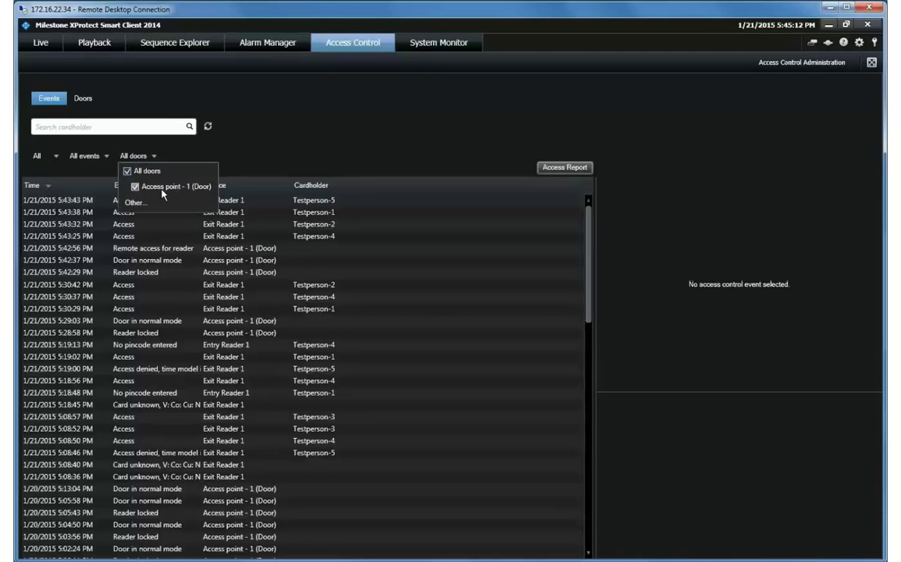
pyautogui.click(135, 202)
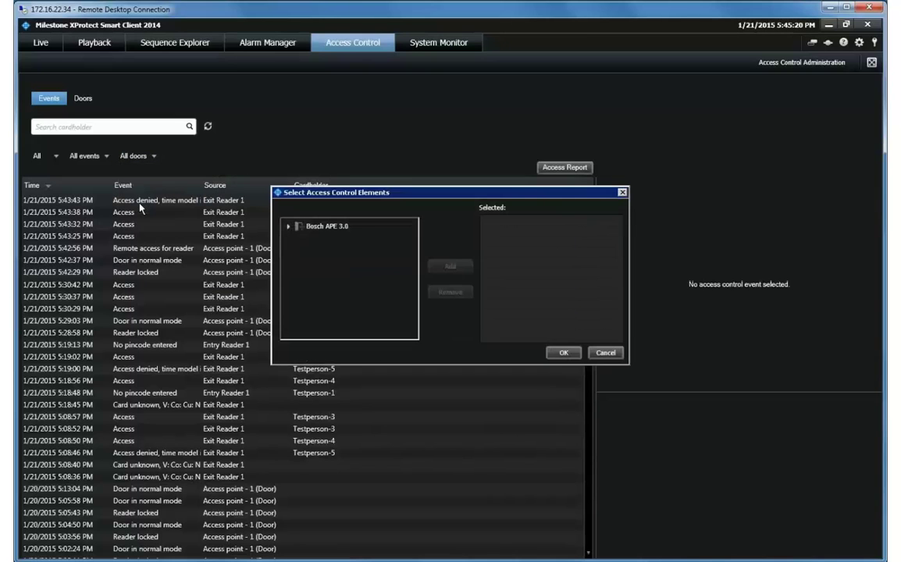
pyautogui.click(288, 226)
pyautogui.click(300, 257)
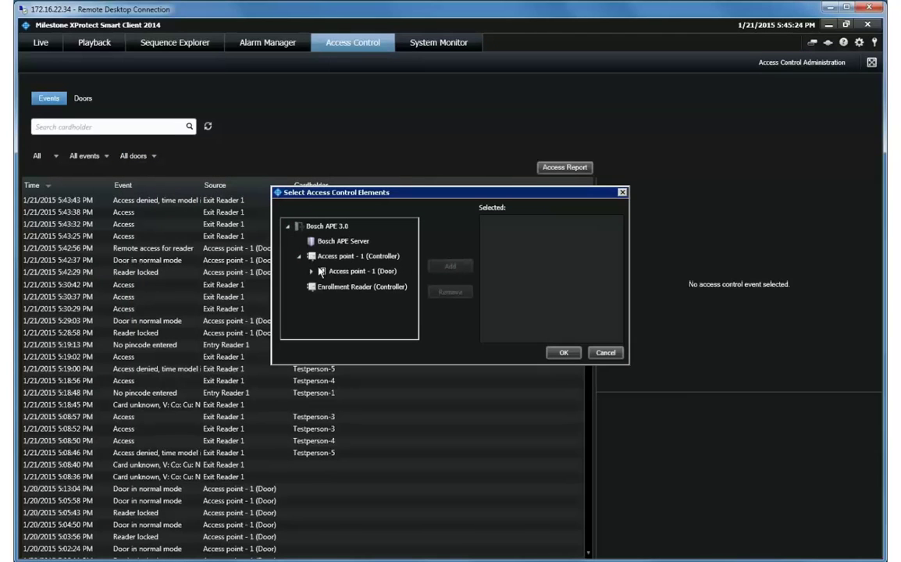
pyautogui.click(311, 273)
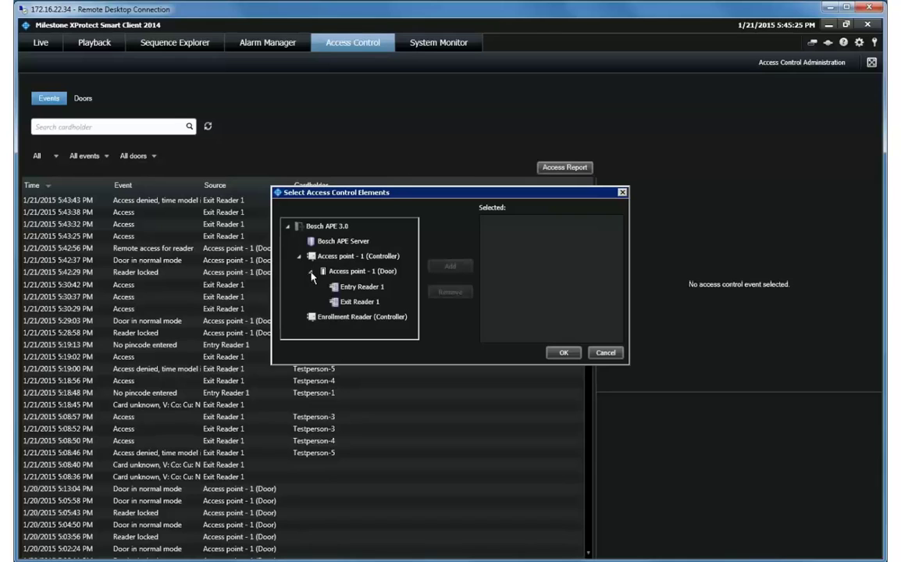
pyautogui.click(355, 303)
pyautogui.click(451, 267)
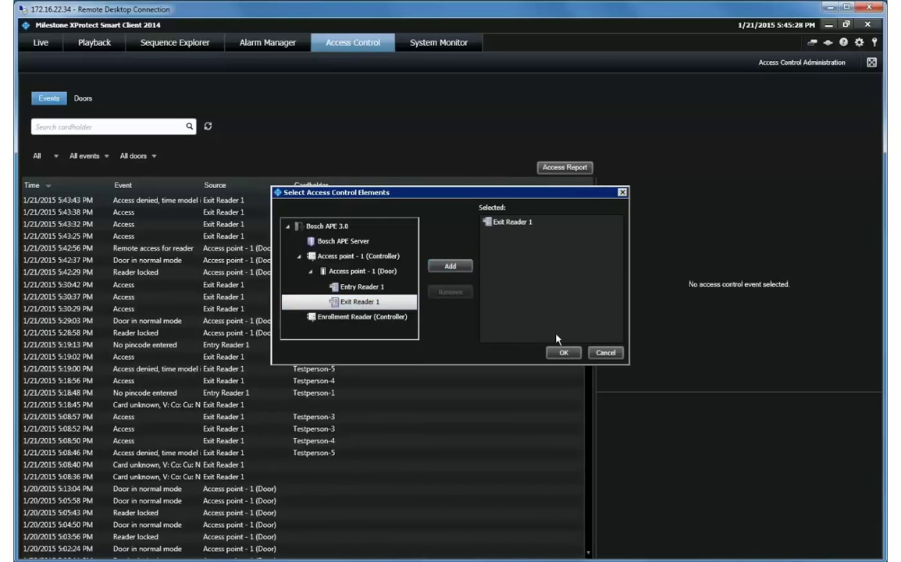
pyautogui.click(565, 354)
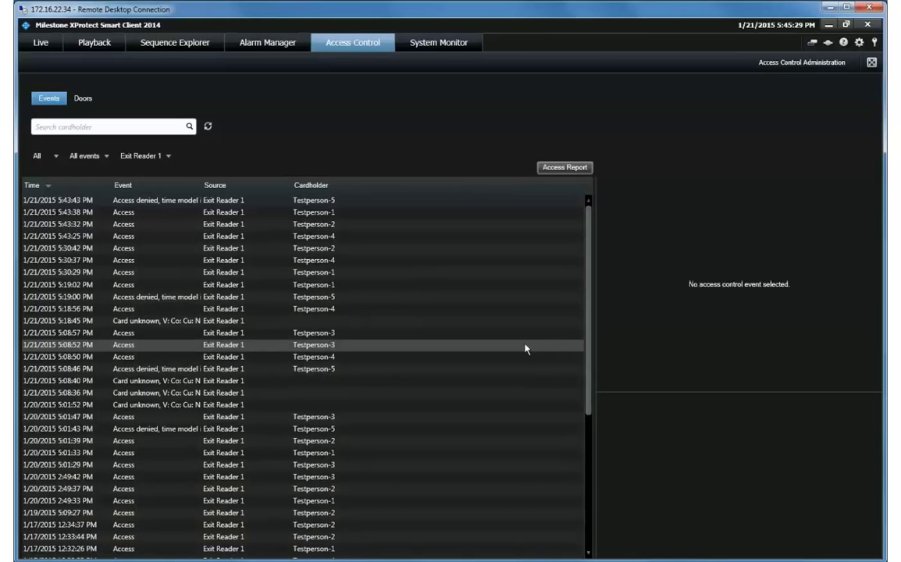
# Reset the source filter of the access control events to All doors.
pyautogui.click(167, 156)
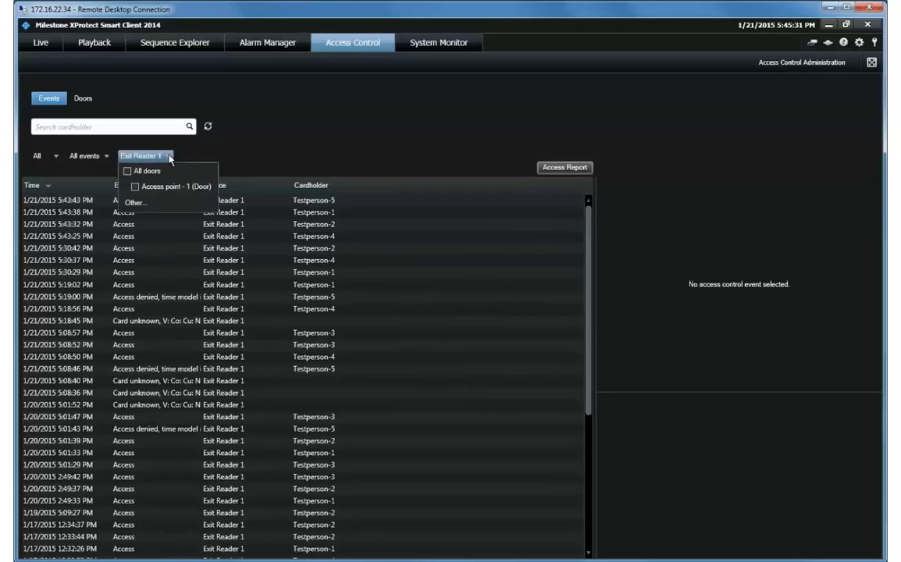
pyautogui.click(152, 173)
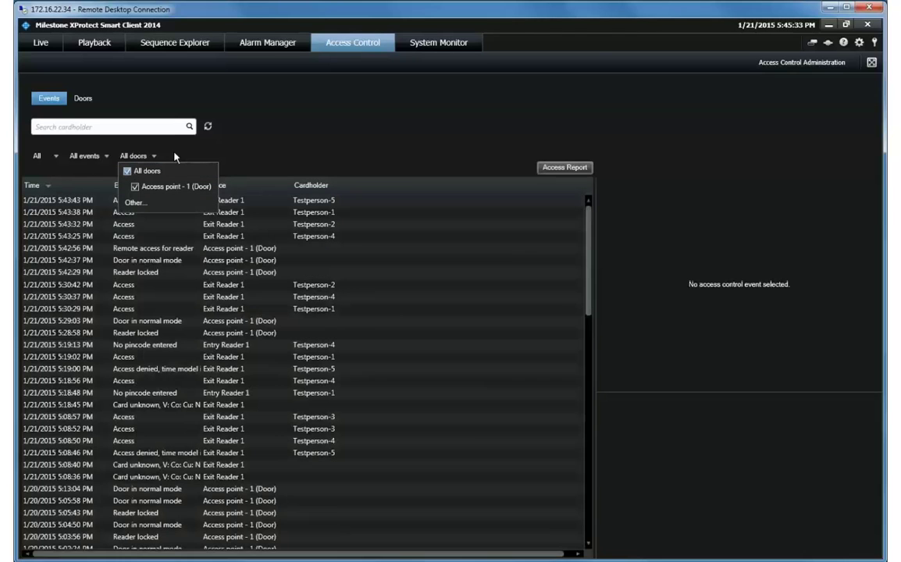
pyautogui.click(330, 161)
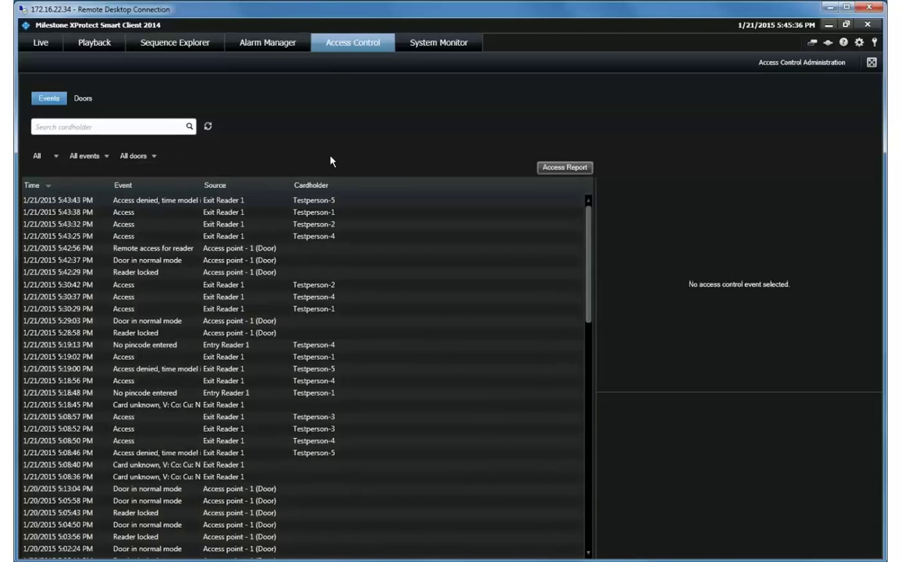
# Filter the access control events to the single event type Access.
pyautogui.click(108, 157)
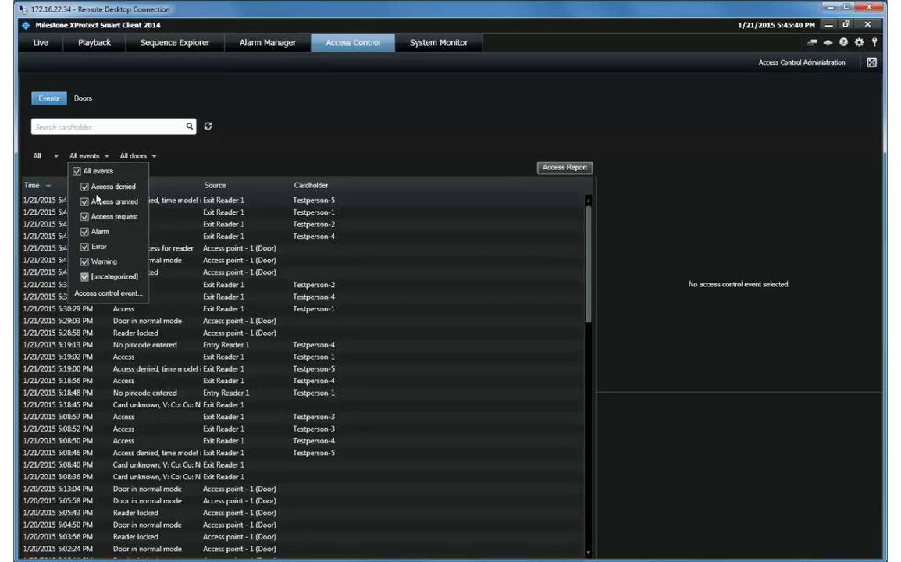
pyautogui.click(94, 293)
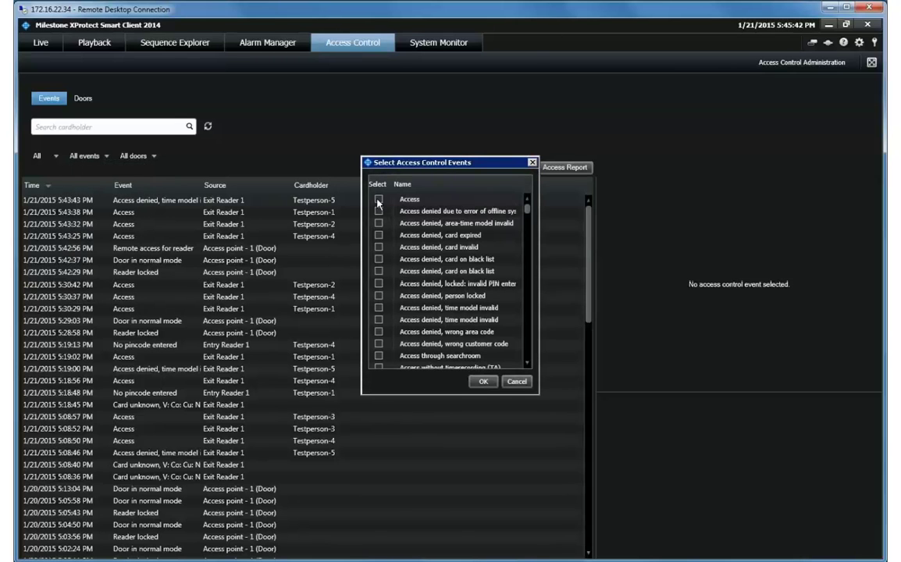
pyautogui.click(479, 382)
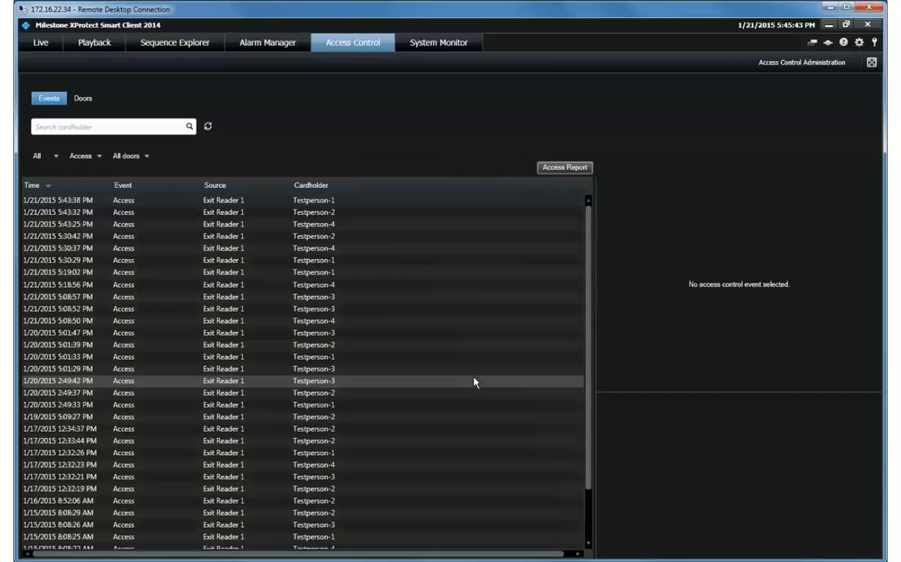
# Filter the event list to the Access denied category, and restore the filter to All events.
pyautogui.click(81, 156)
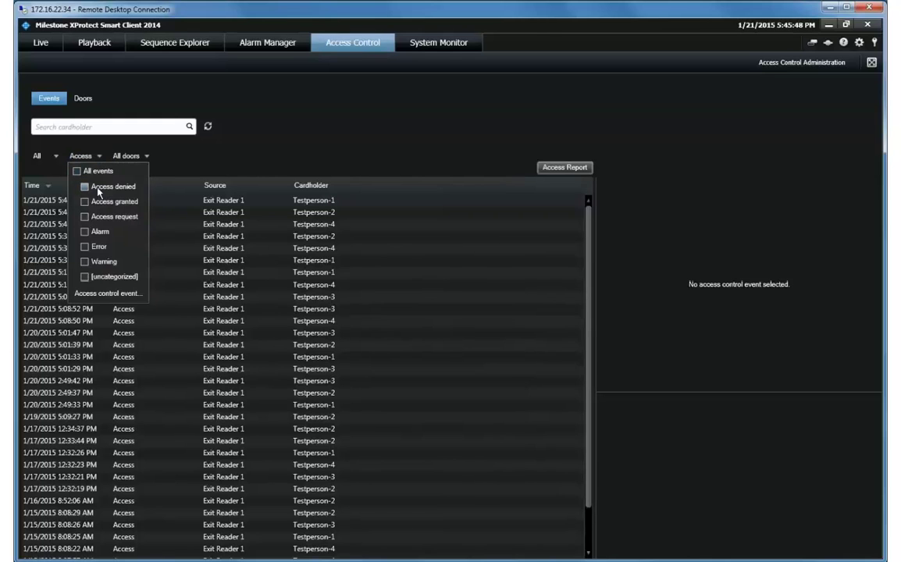
pyautogui.click(85, 187)
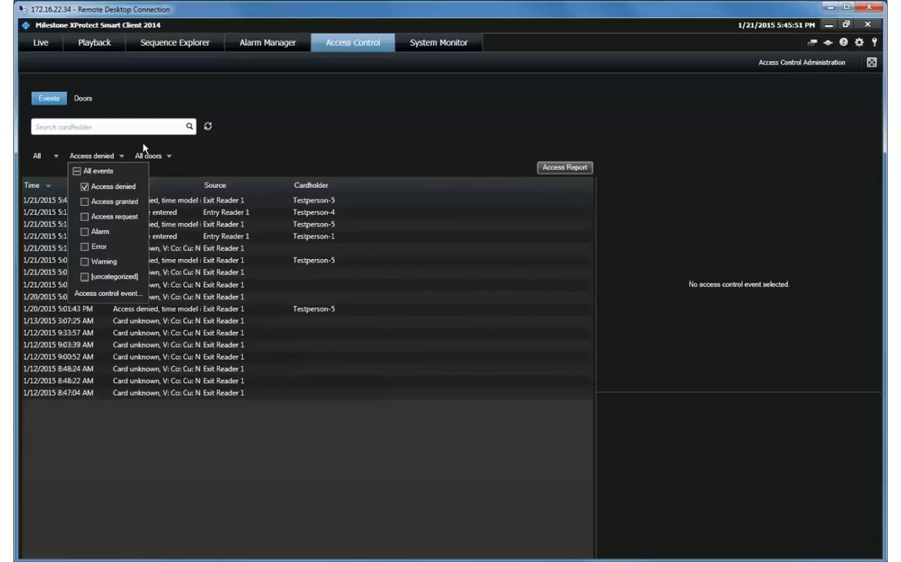
pyautogui.click(76, 171)
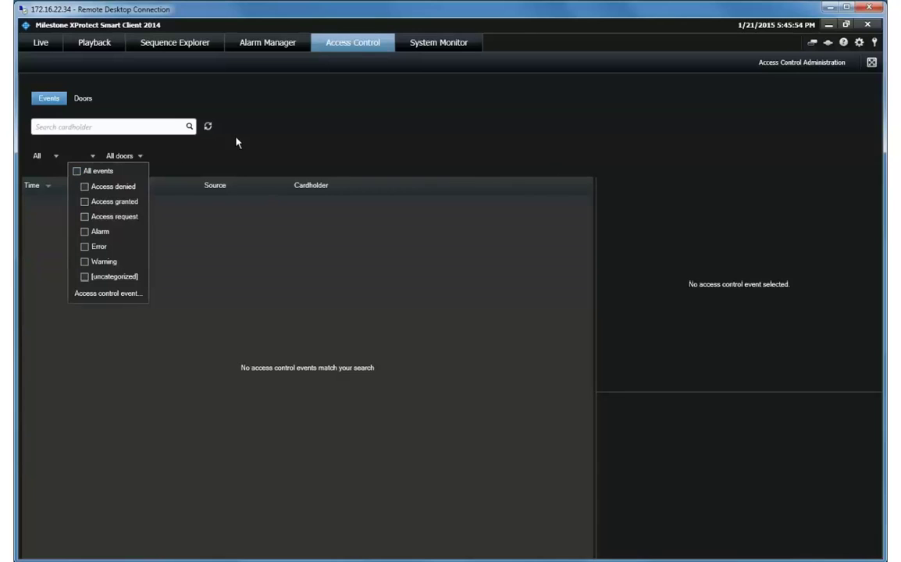
pyautogui.click(78, 171)
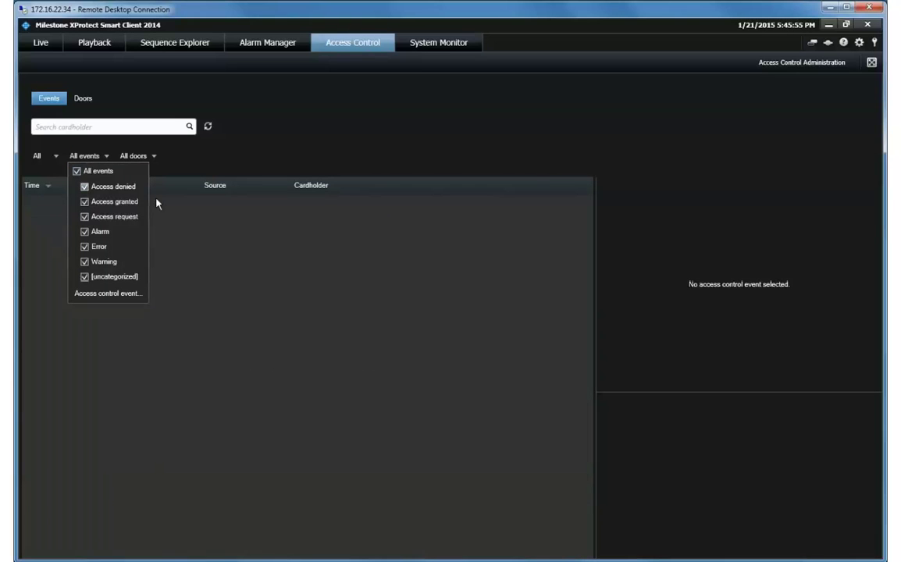
pyautogui.click(65, 148)
# View the access control events for Last hour and Yesterday, and set the time range back to All.
pyautogui.click(53, 155)
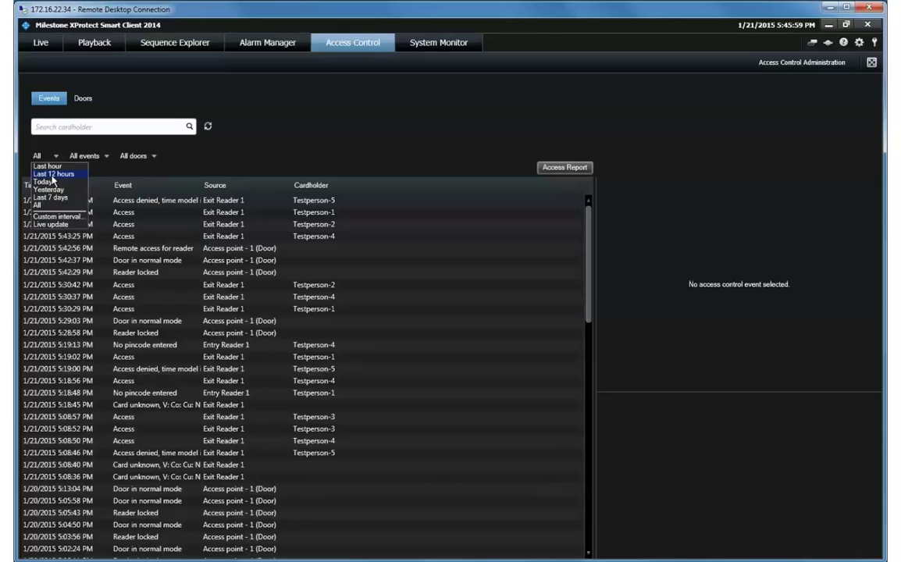
pyautogui.click(57, 168)
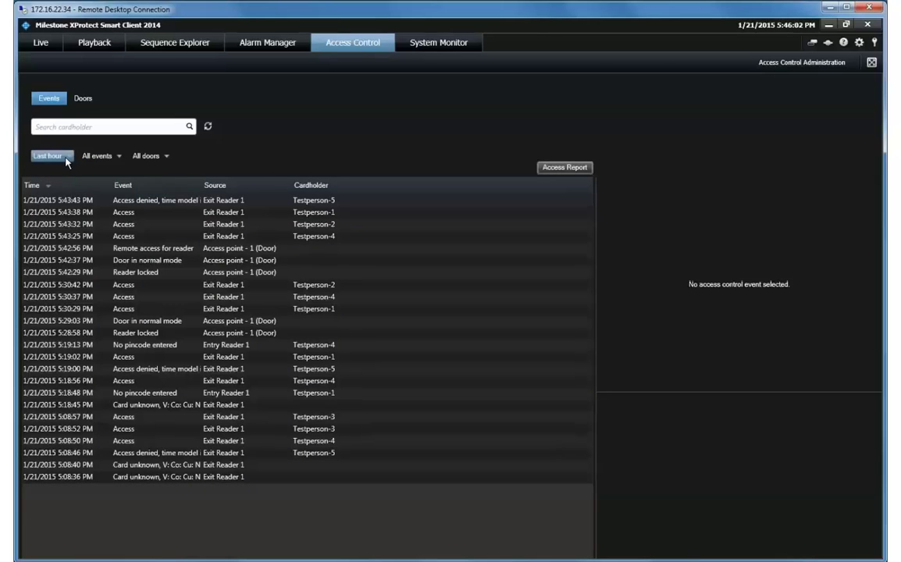
pyautogui.click(67, 158)
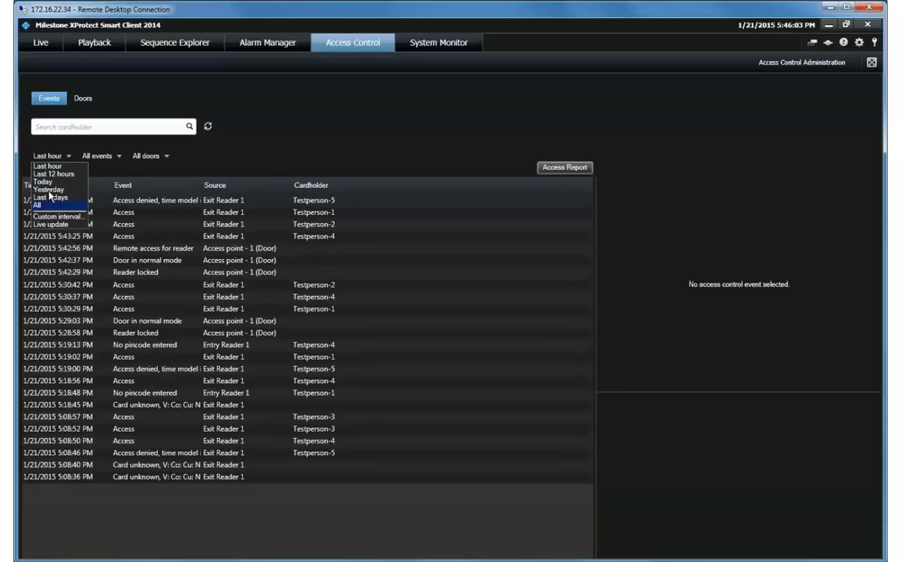
pyautogui.click(49, 189)
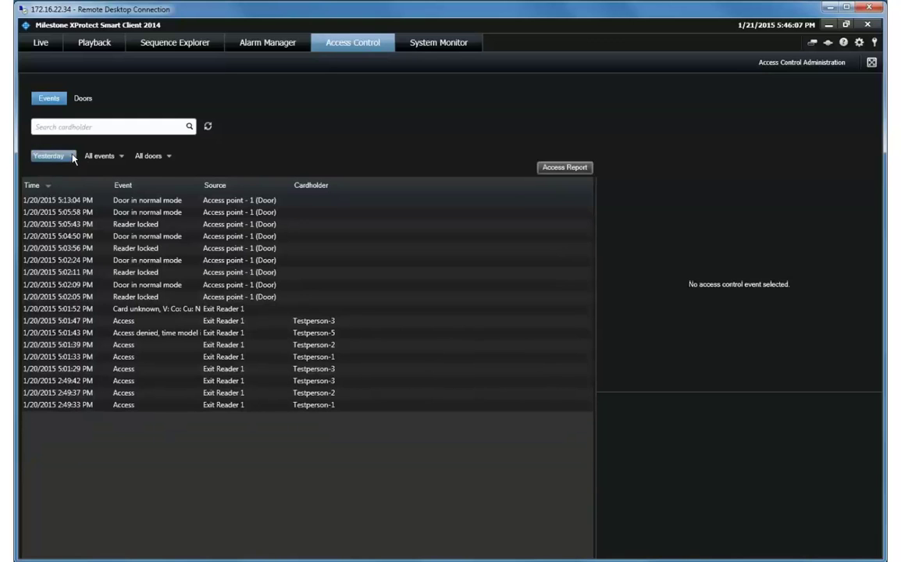
pyautogui.click(73, 158)
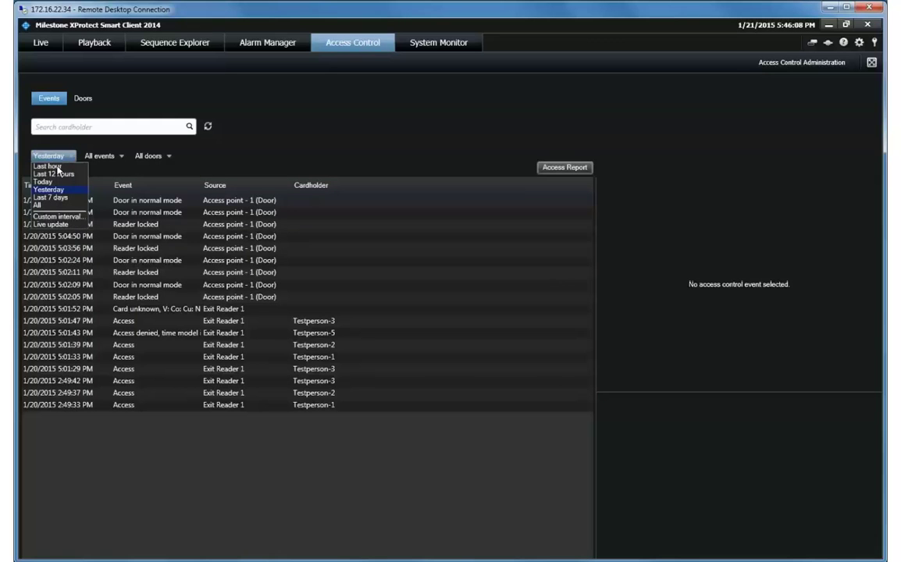
pyautogui.click(42, 206)
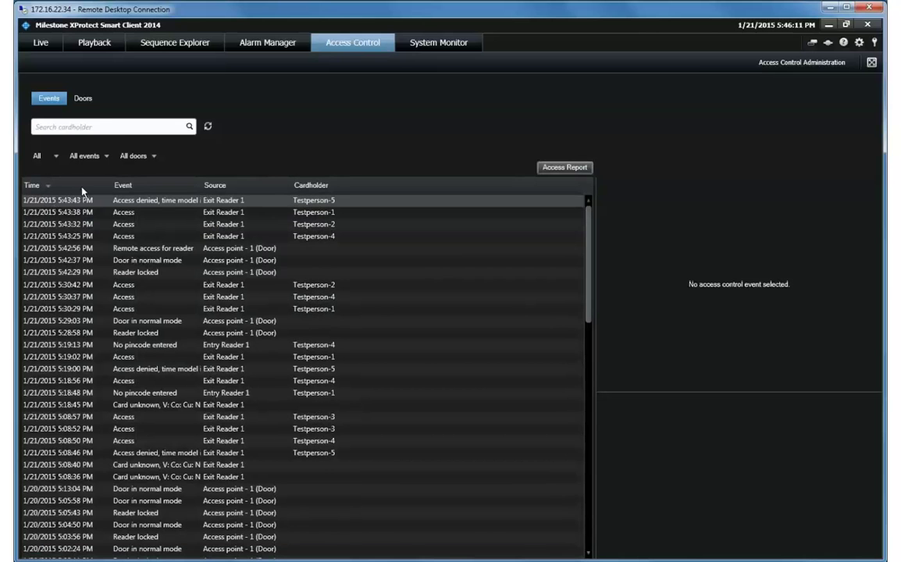
# Search the access control events for cardholder Testperson-2 and limit them to the last hour.
pyautogui.click(100, 128)
pyautogui.write('Testperson')
pyautogui.write('-2')
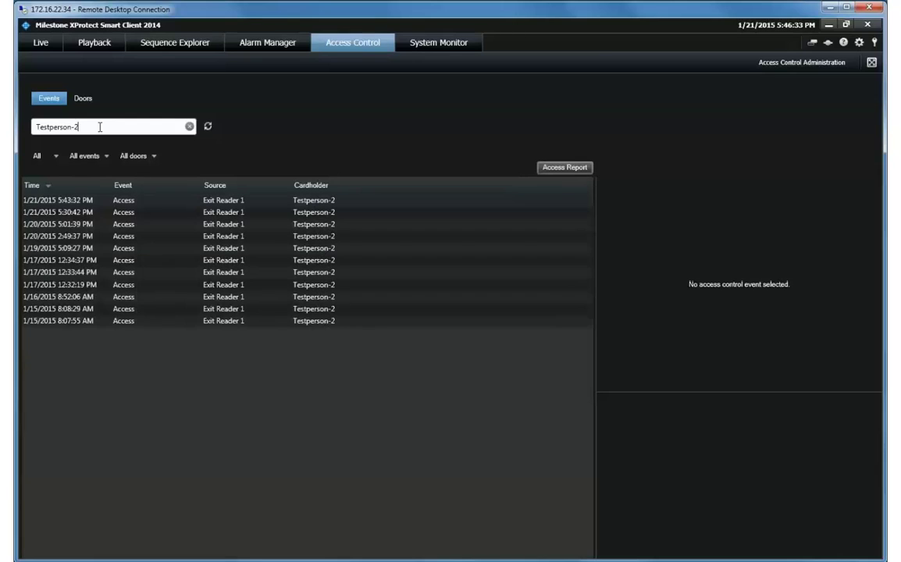
pyautogui.click(47, 155)
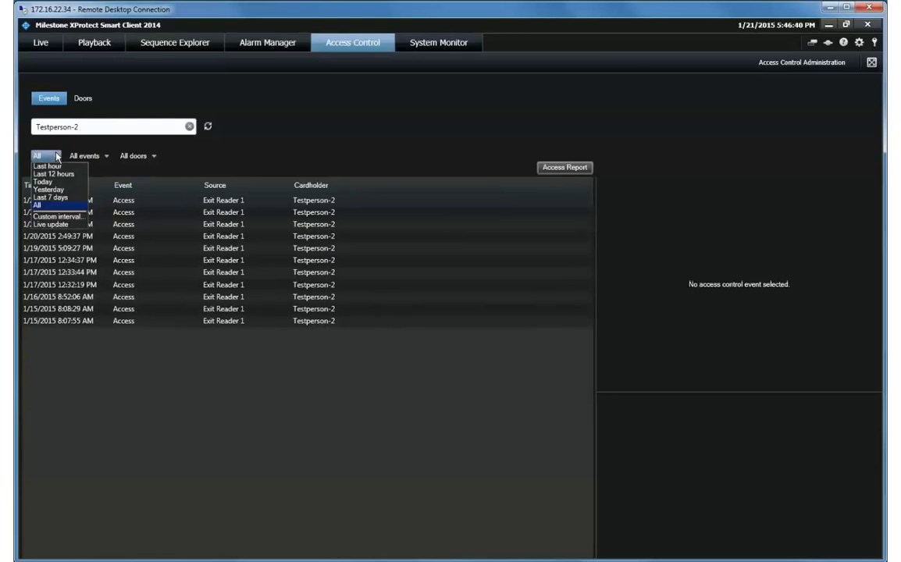
pyautogui.click(55, 167)
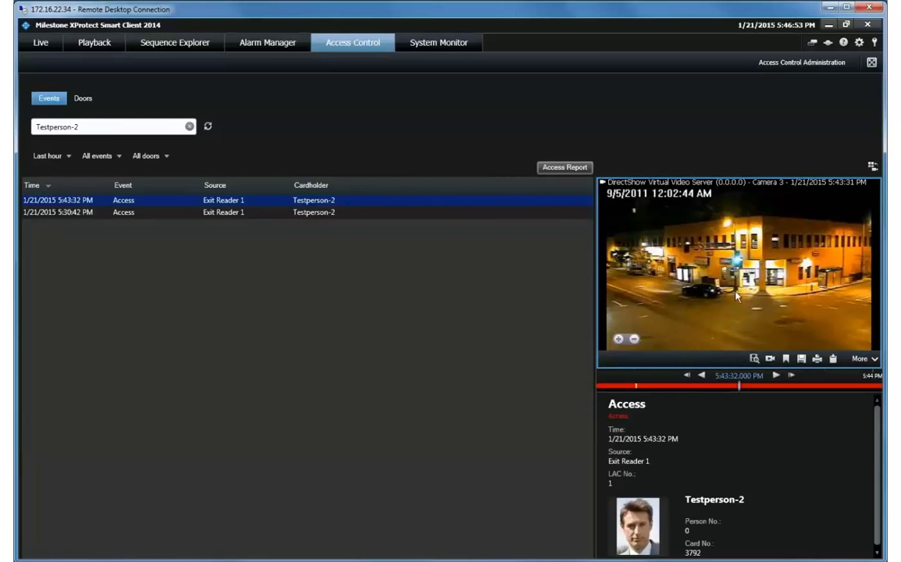
# Play the video recorded for Testperson-2's 5:43:32 PM access event, and select the 5:30:42 PM event.
pyautogui.click(776, 376)
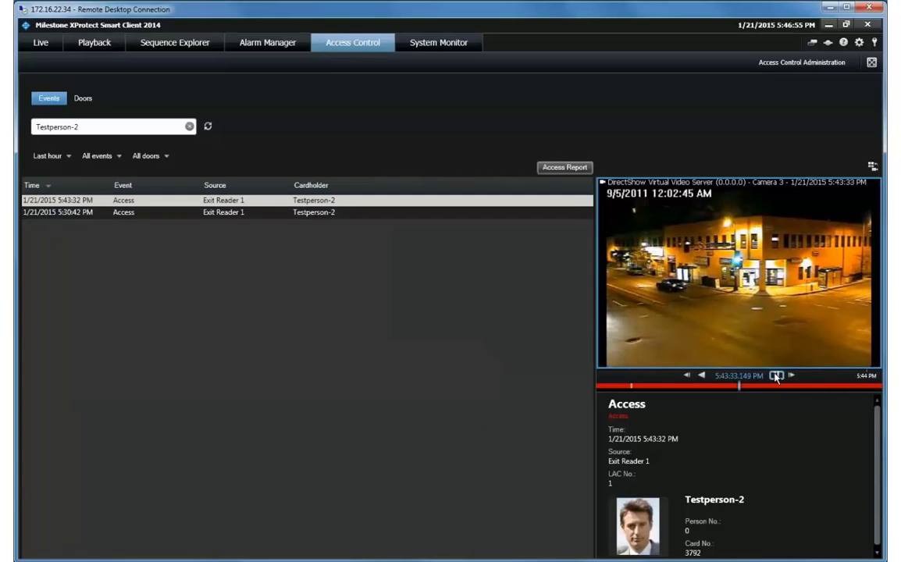
pyautogui.click(261, 214)
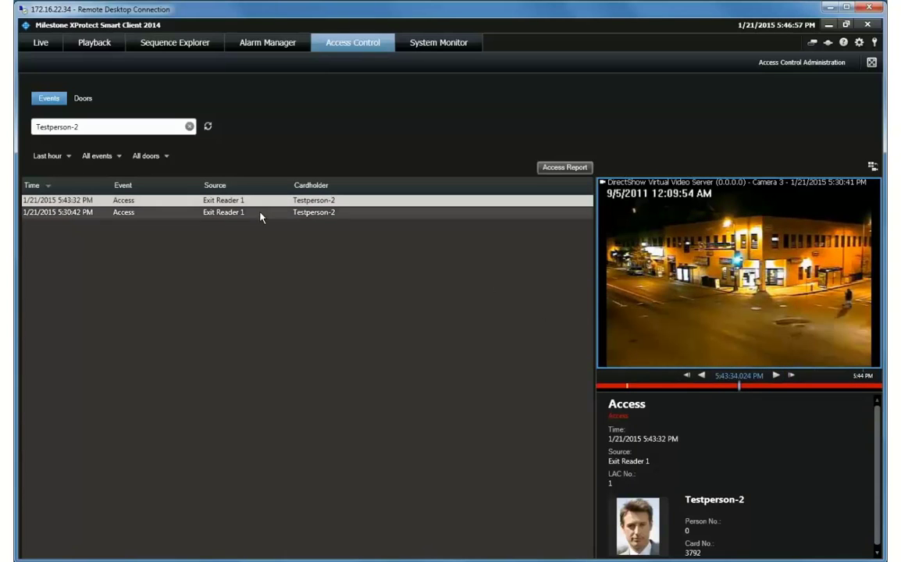
# Play and pause the video of Testperson-2's 5:30:42 PM event, and create an access report with snapshots from the filtered events.
pyautogui.click(774, 376)
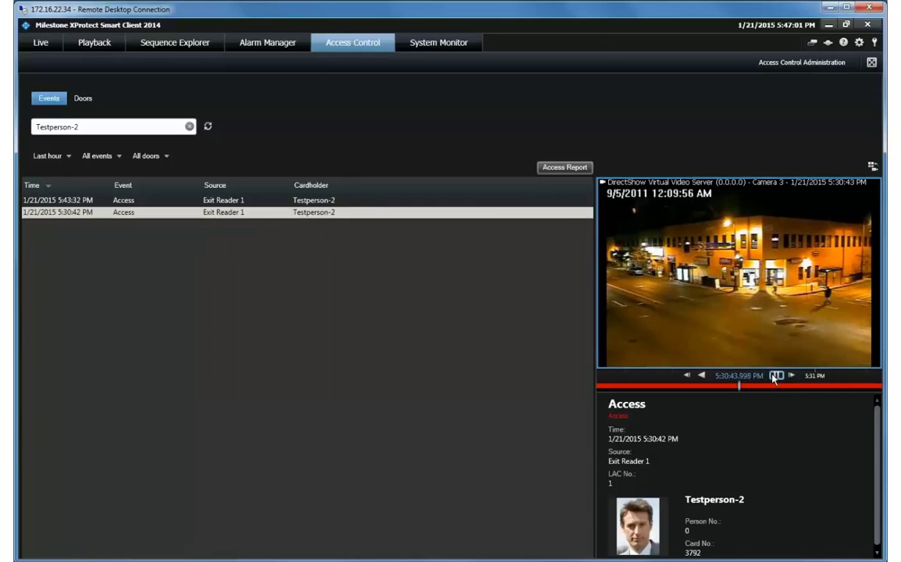
pyautogui.click(775, 376)
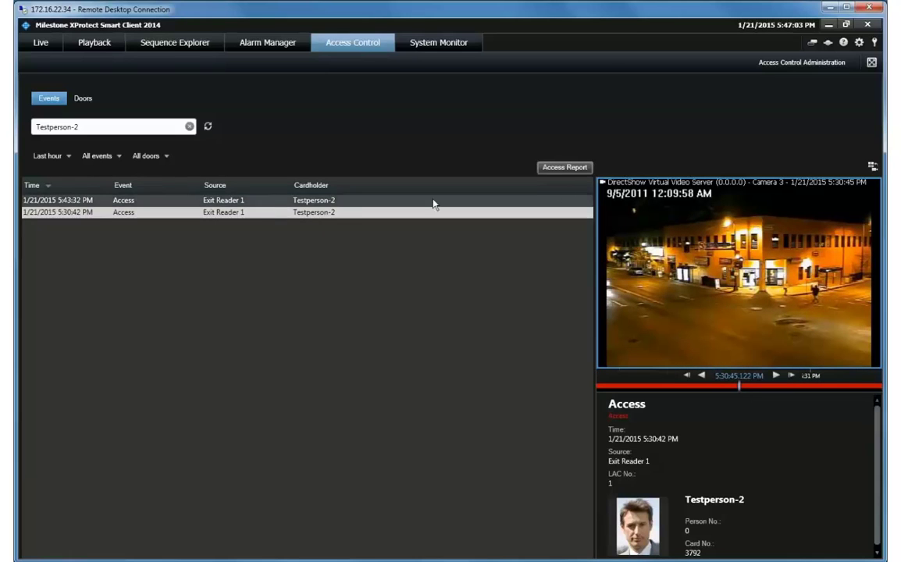
pyautogui.click(565, 167)
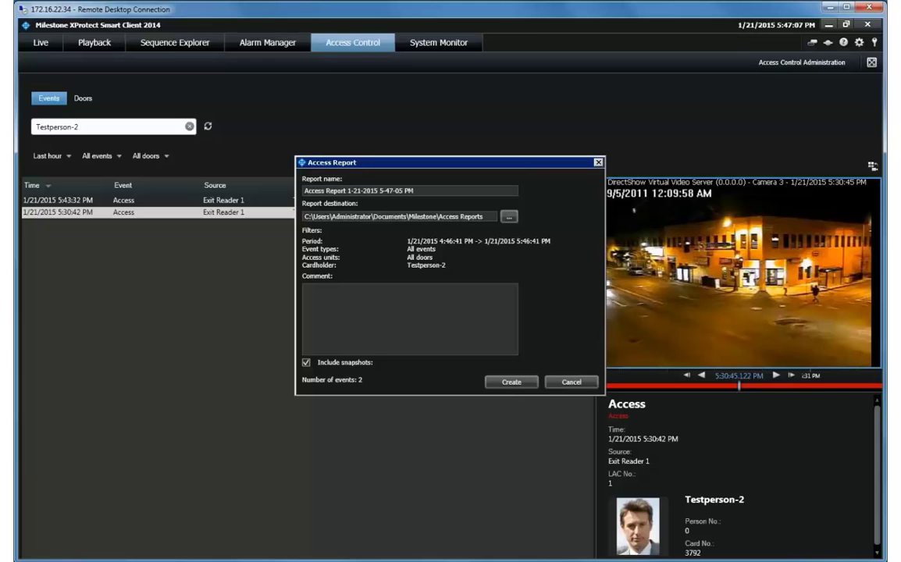
pyautogui.click(509, 383)
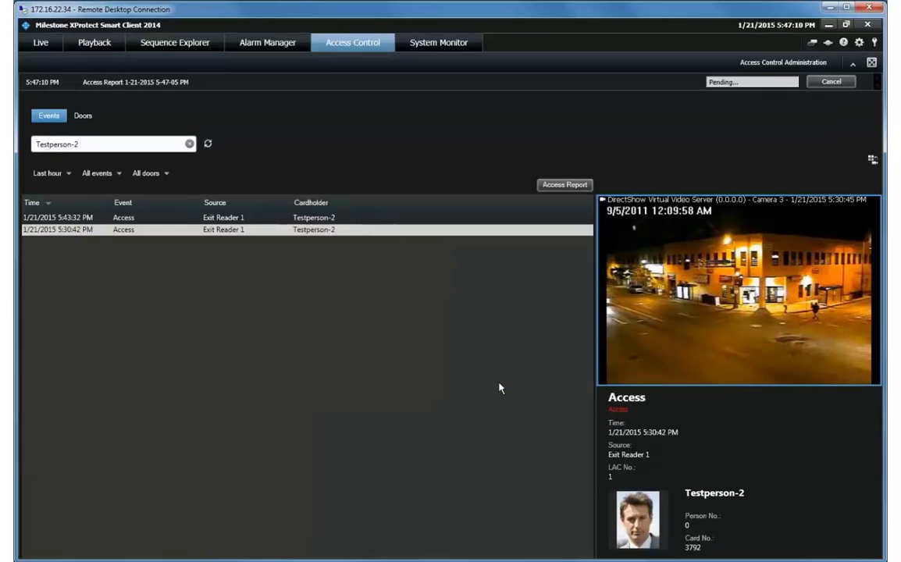
pyautogui.click(828, 25)
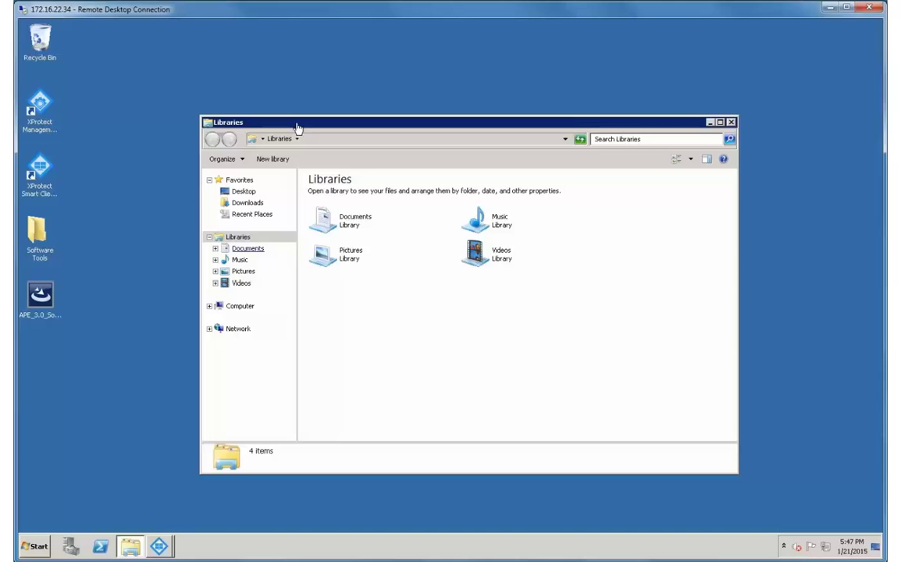
pyautogui.click(247, 248)
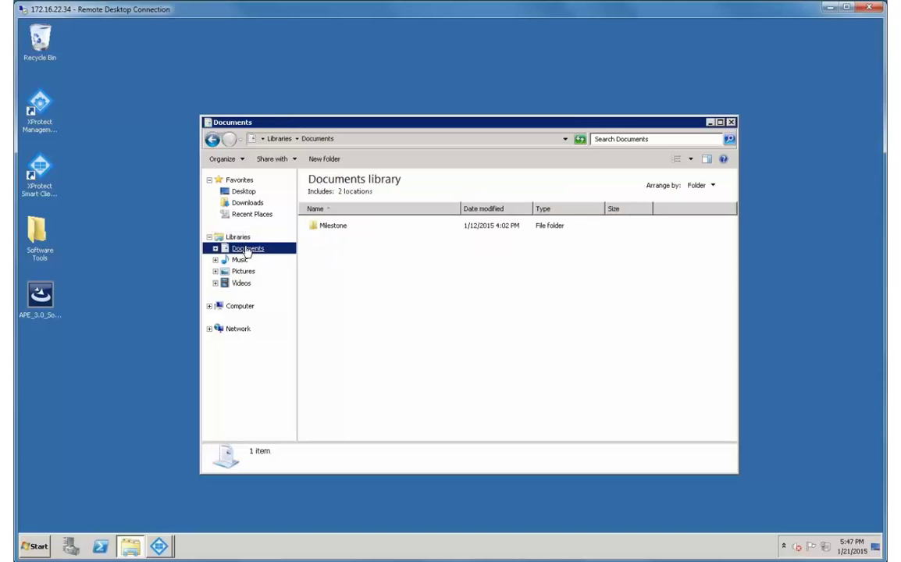
pyautogui.doubleClick(326, 224)
pyautogui.doubleClick(322, 227)
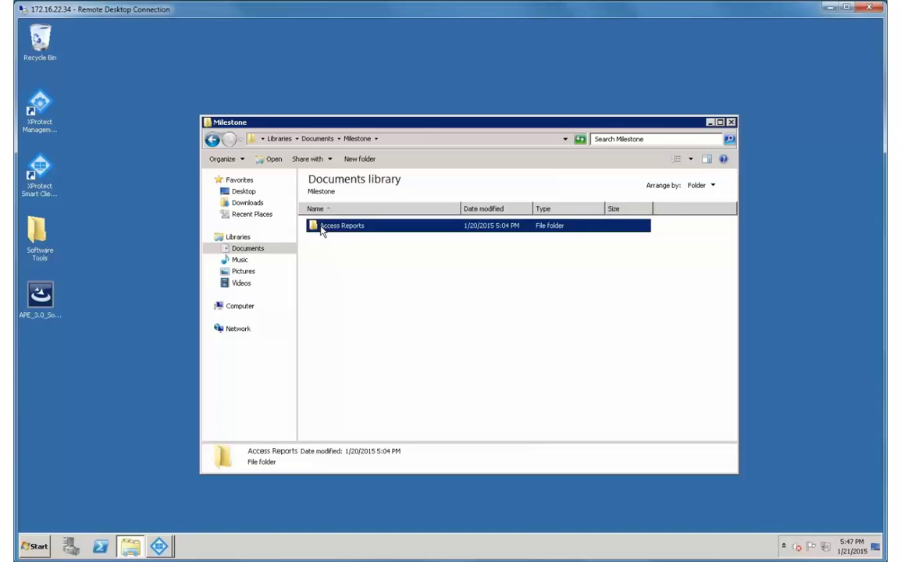
pyautogui.doubleClick(361, 349)
# Review the event entries and snapshots in the access report, and close the report and its folder window.
pyautogui.scroll(-5, 388, 346)
pyautogui.scroll(-5, 478, 338)
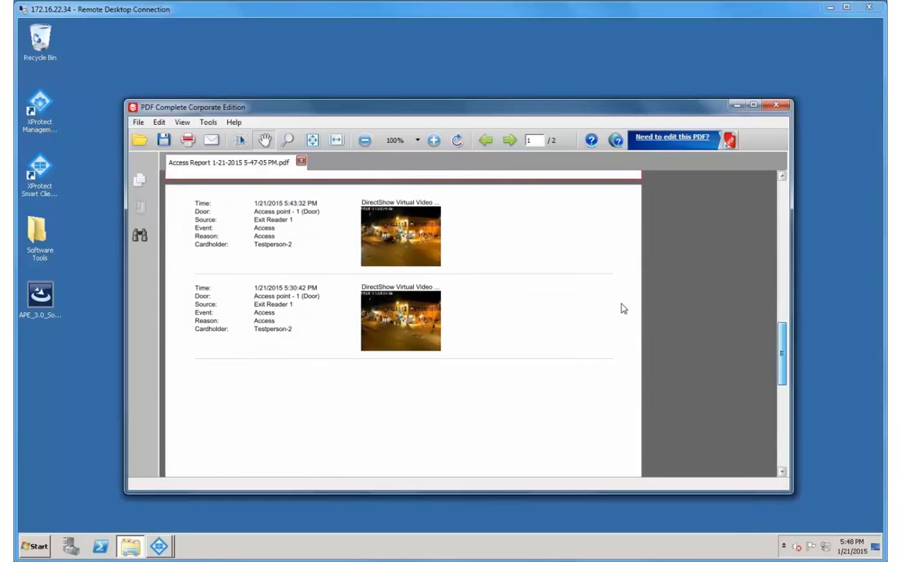
pyautogui.scroll(-10, 676, 281)
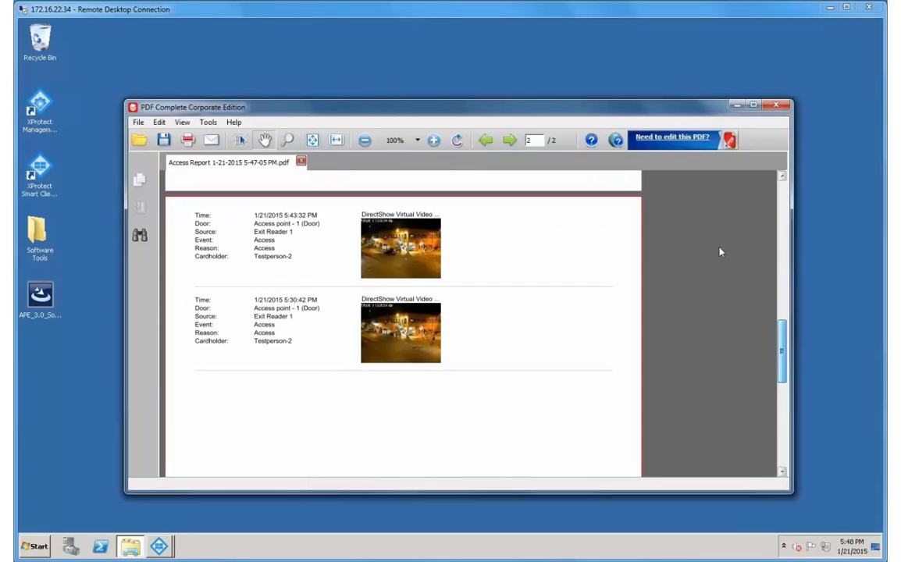
pyautogui.scroll(-5, 687, 234)
pyautogui.scroll(4, 769, 176)
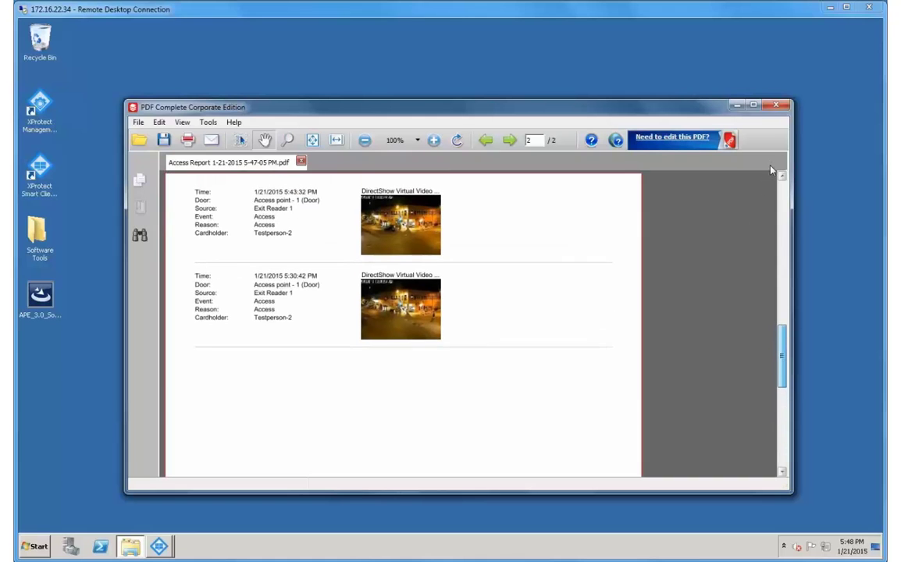
pyautogui.click(776, 104)
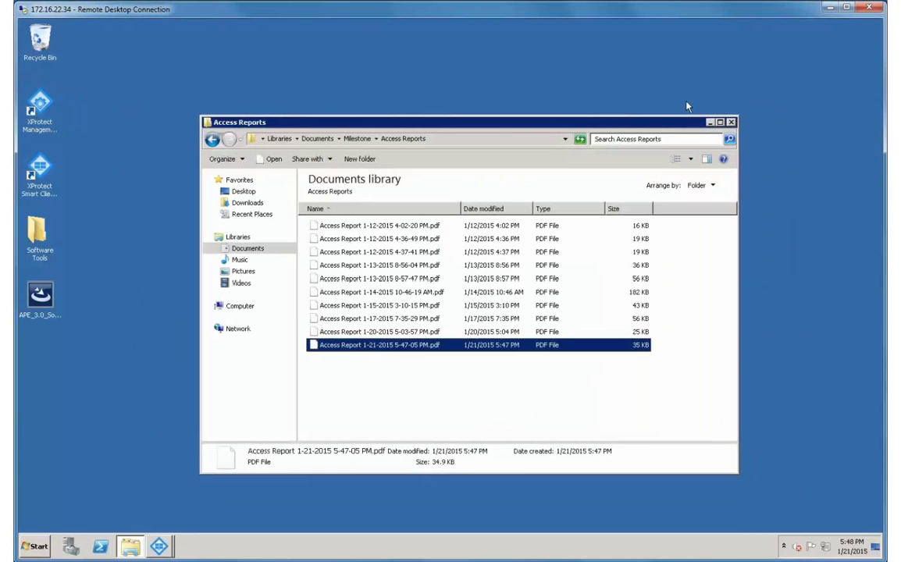
pyautogui.click(732, 123)
# Return to Smart Client with its notifications window and close the 5:08:36 PM Exit Reader 1 access request.
pyautogui.moveTo(159, 546)
pyautogui.click(155, 518)
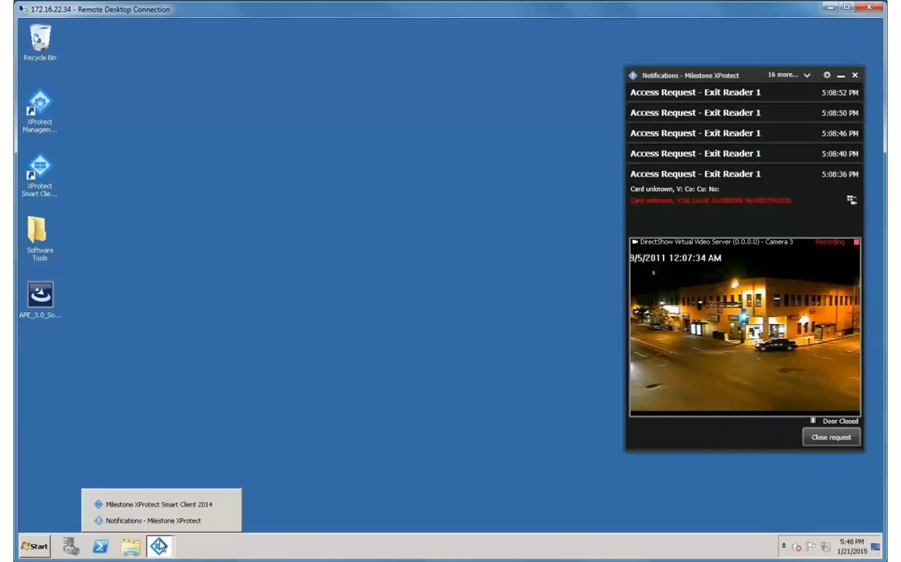
pyautogui.click(169, 506)
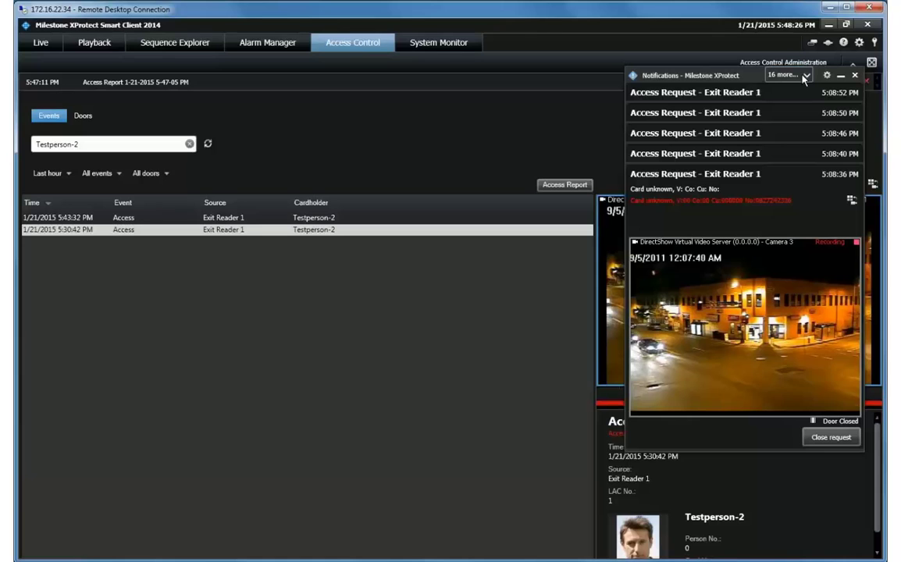
pyautogui.moveTo(742, 419)
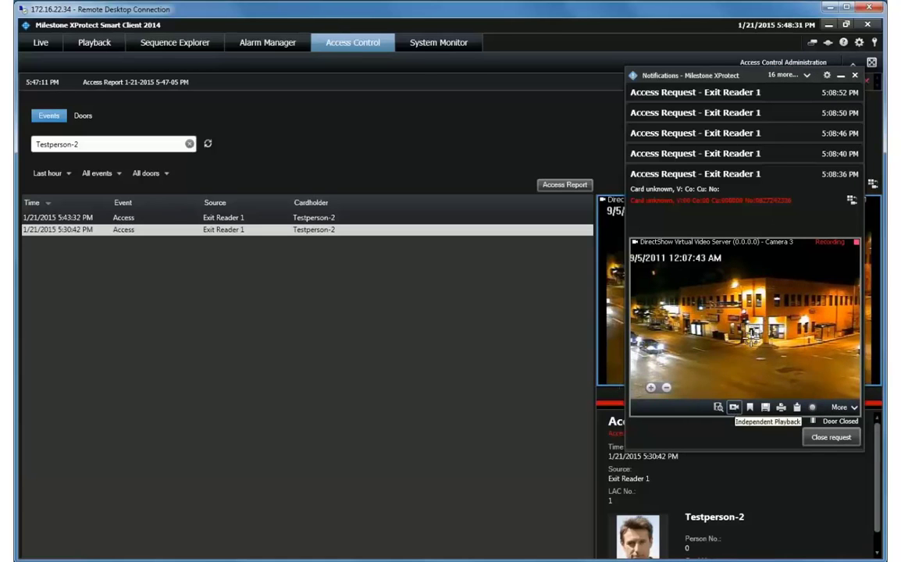
pyautogui.click(831, 438)
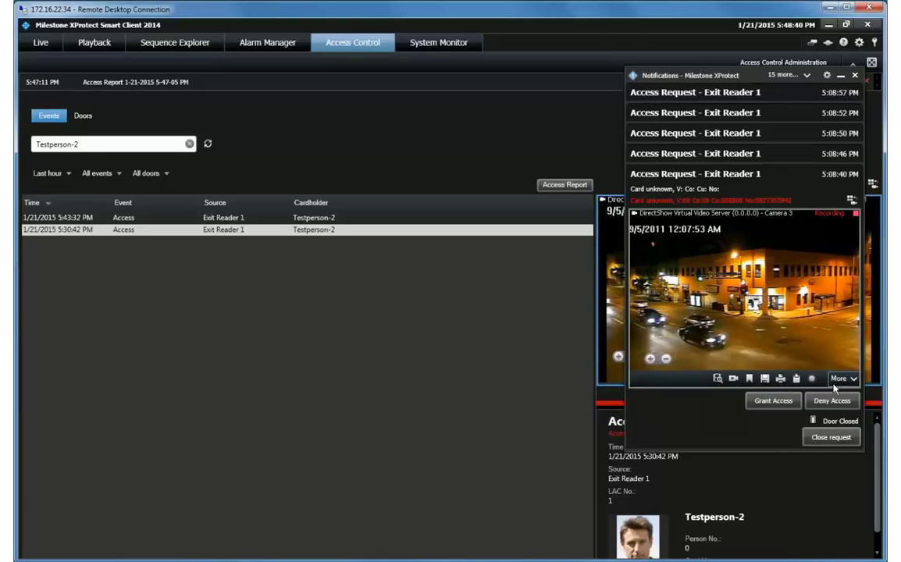
# View the live stream options for the camera in the 5:08:40 PM access request, and start independent playback of its video.
pyautogui.click(853, 379)
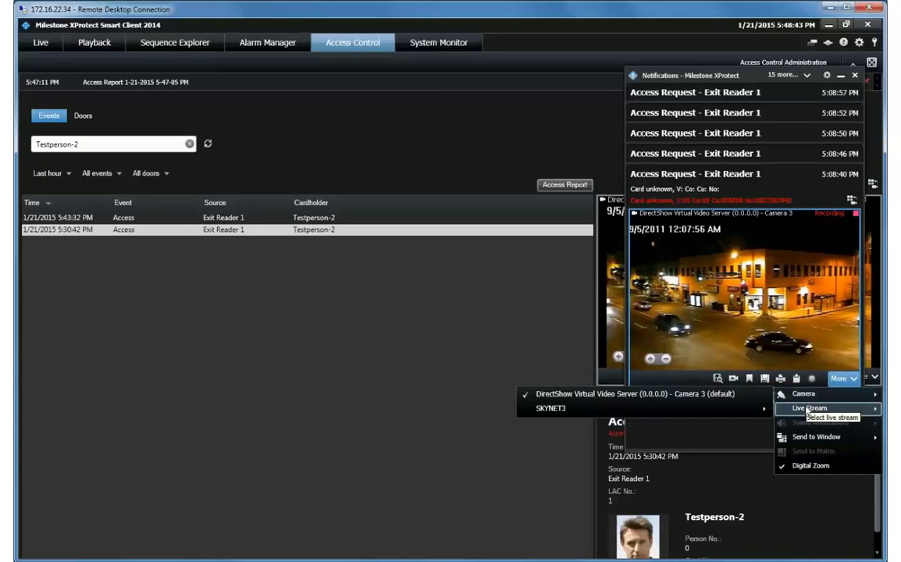
pyautogui.moveTo(806, 409)
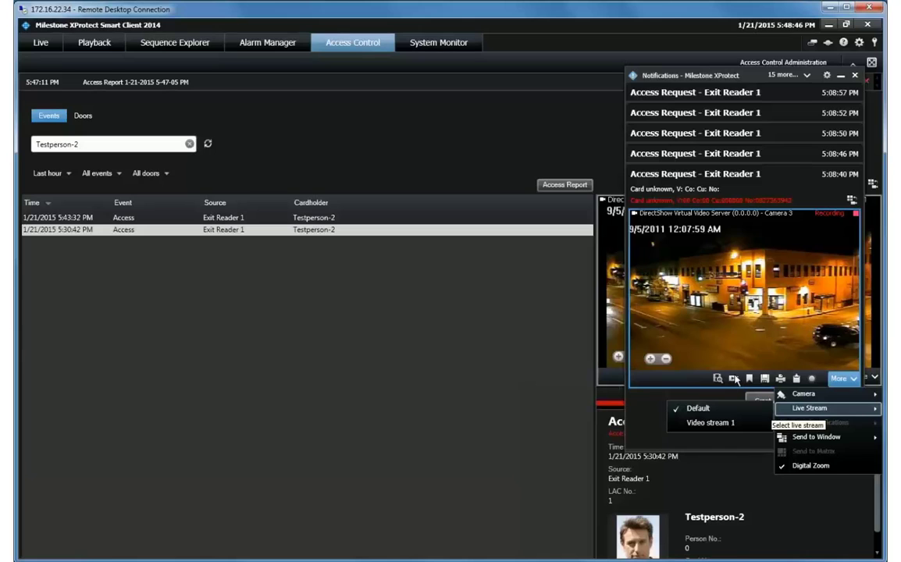
pyautogui.click(736, 351)
pyautogui.click(734, 380)
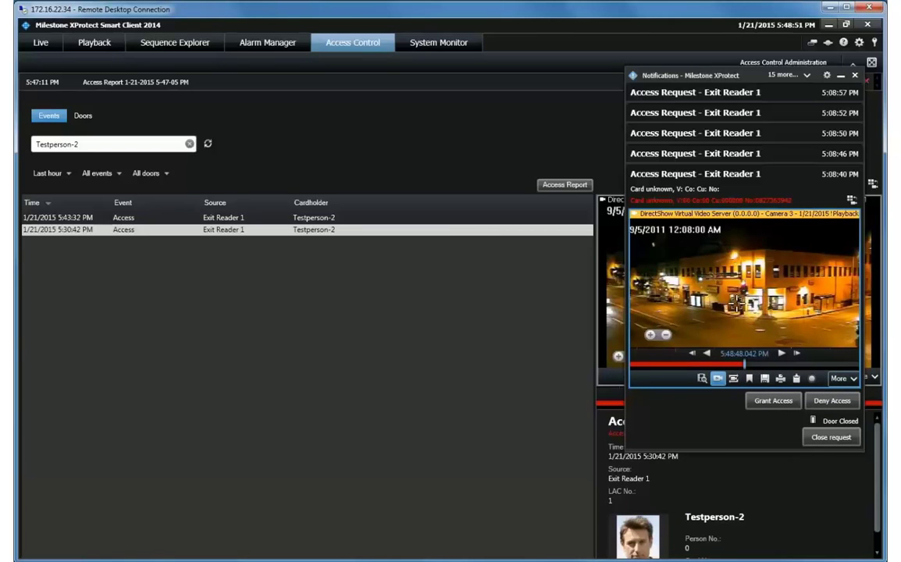
# Close the 5:08:40 PM access request and all notifications older than 5 minutes.
pyautogui.click(828, 438)
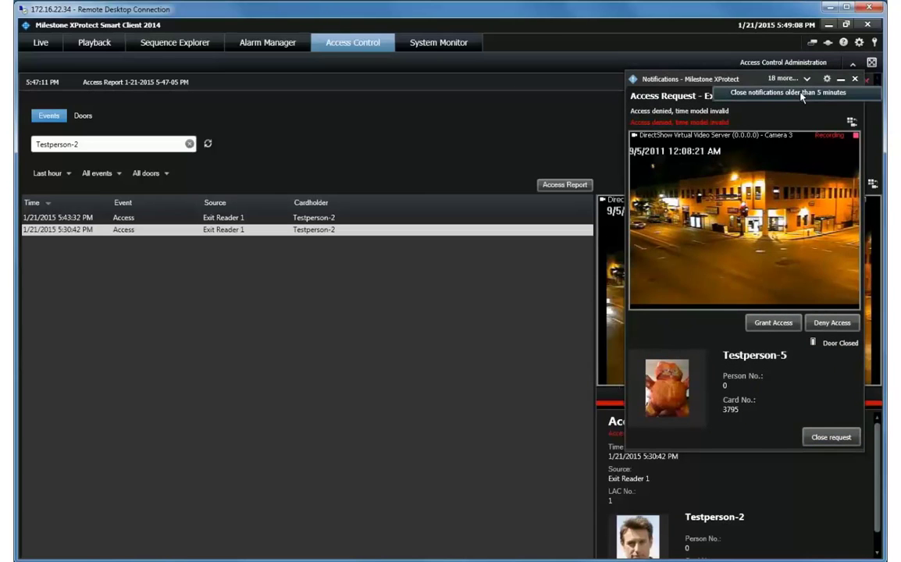
pyautogui.click(803, 92)
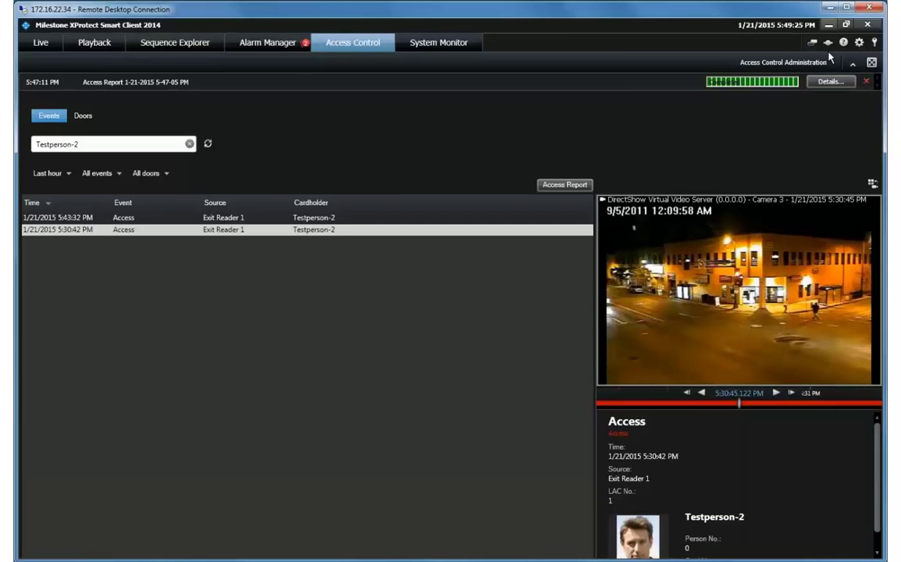
# Minimize Smart Client, and unlock and relock the door from Testperson-2's 5:49:50 PM access request notification.
pyautogui.click(830, 24)
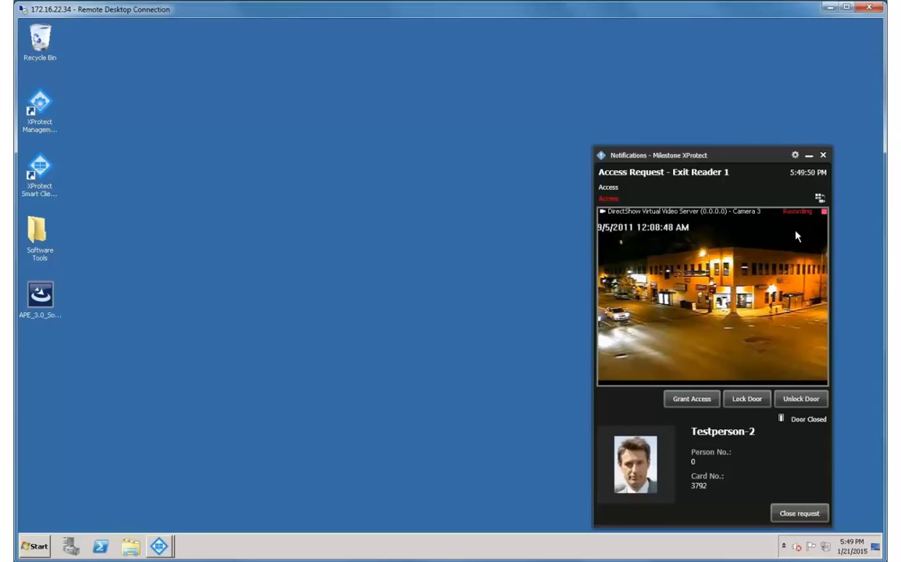
pyautogui.click(795, 400)
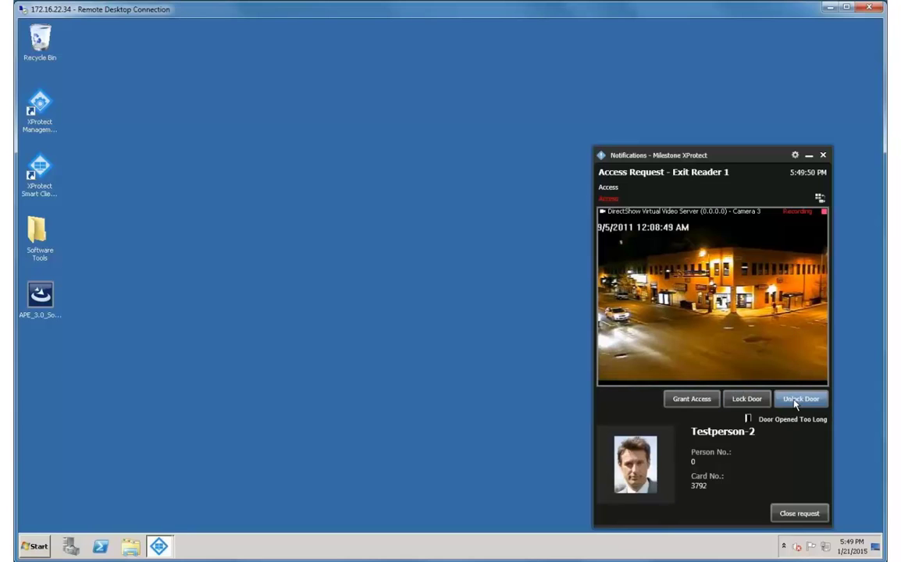
pyautogui.click(747, 400)
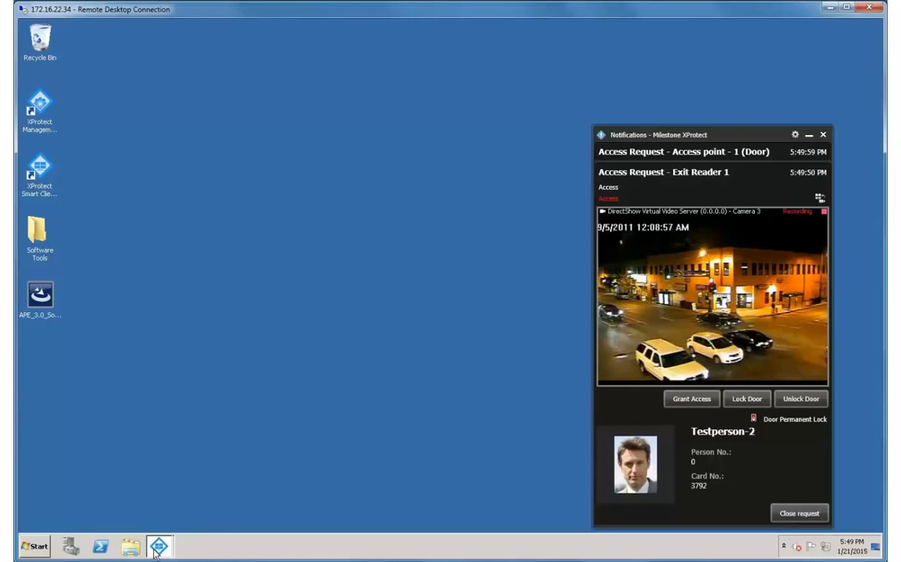
# Restore Smart Client, close Testperson-2's access request, and show the live Access Control view.
pyautogui.moveTo(158, 546)
pyautogui.click(152, 504)
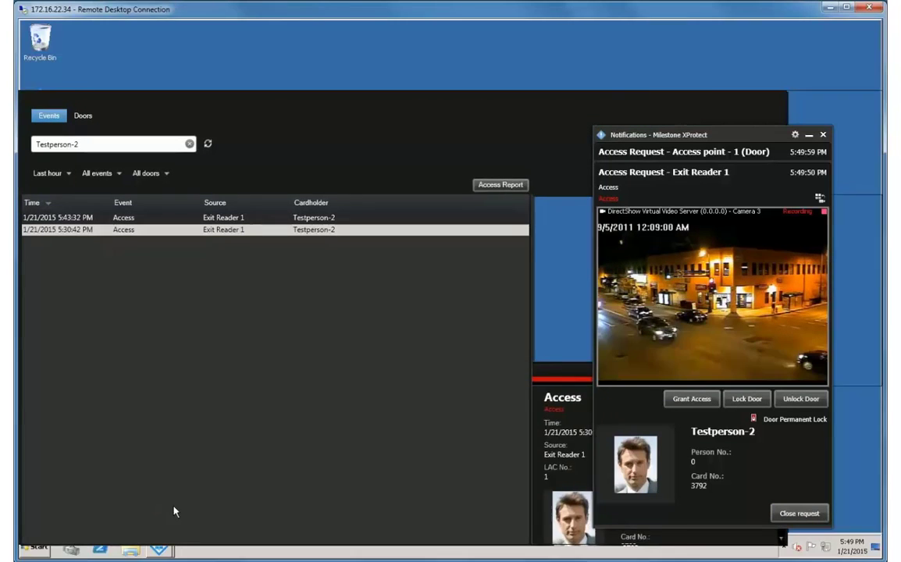
pyautogui.click(804, 514)
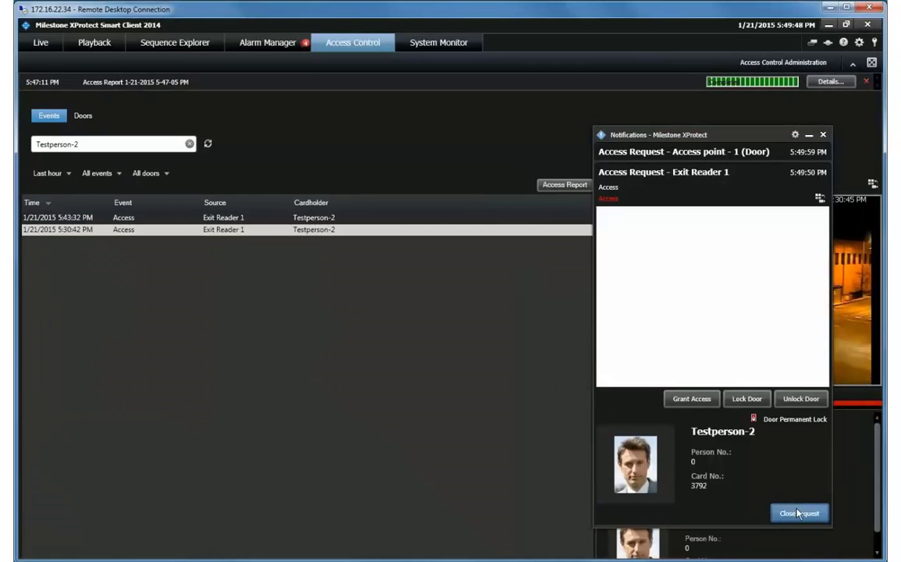
pyautogui.click(41, 42)
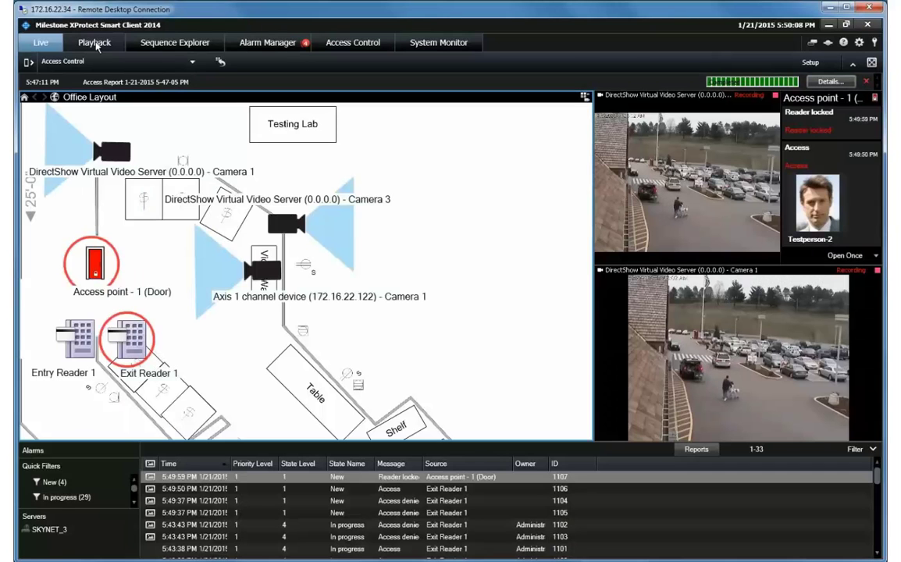